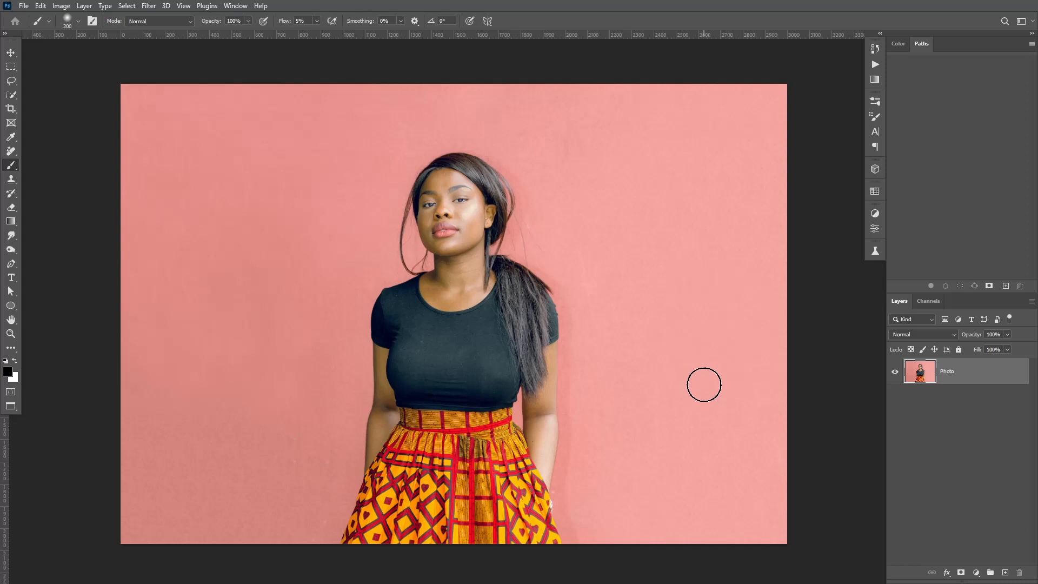
Step: Draw a curved path with the Pen tool in Path mode, from the woman's nose, looping over the left background, to her shirt
key("v")
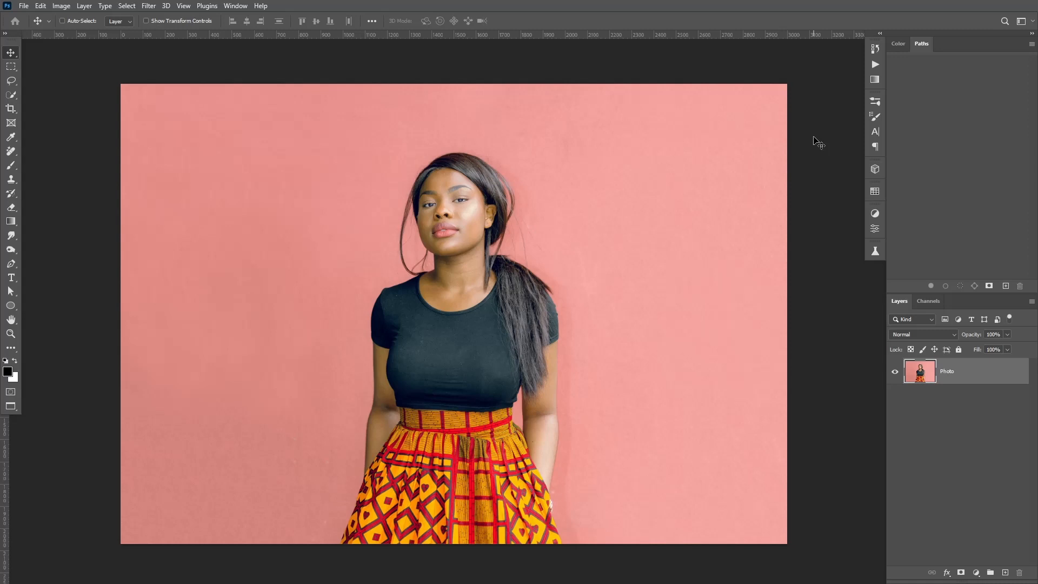
key("p")
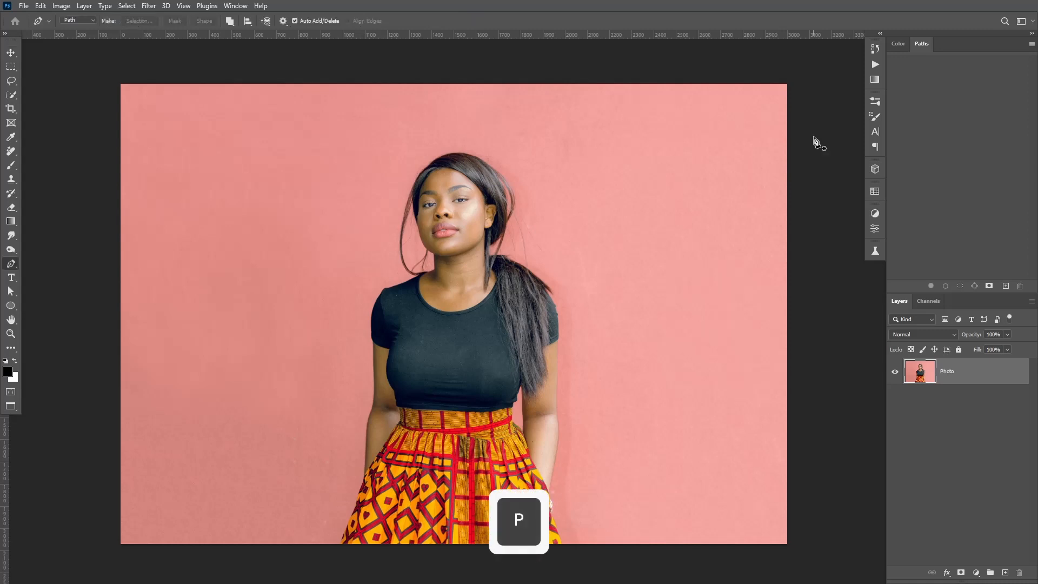
left_click(65, 22)
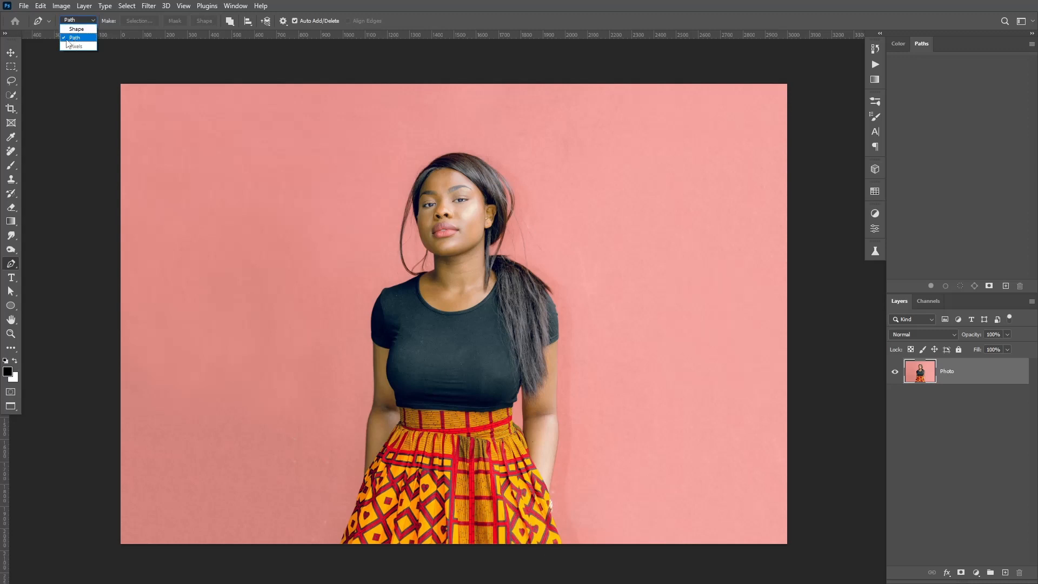
left_click(66, 38)
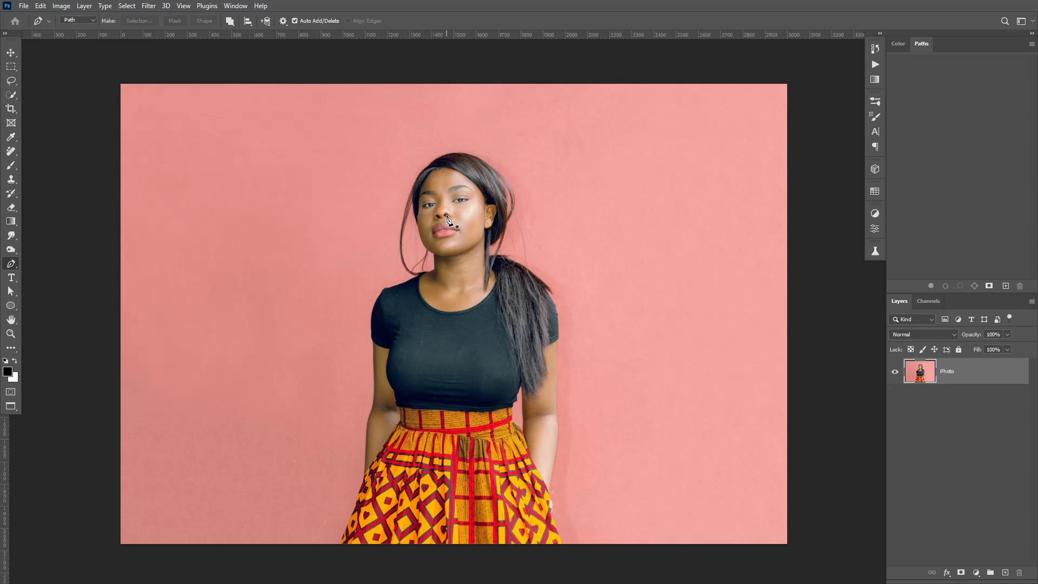
left_click_drag(429, 219, 420, 220)
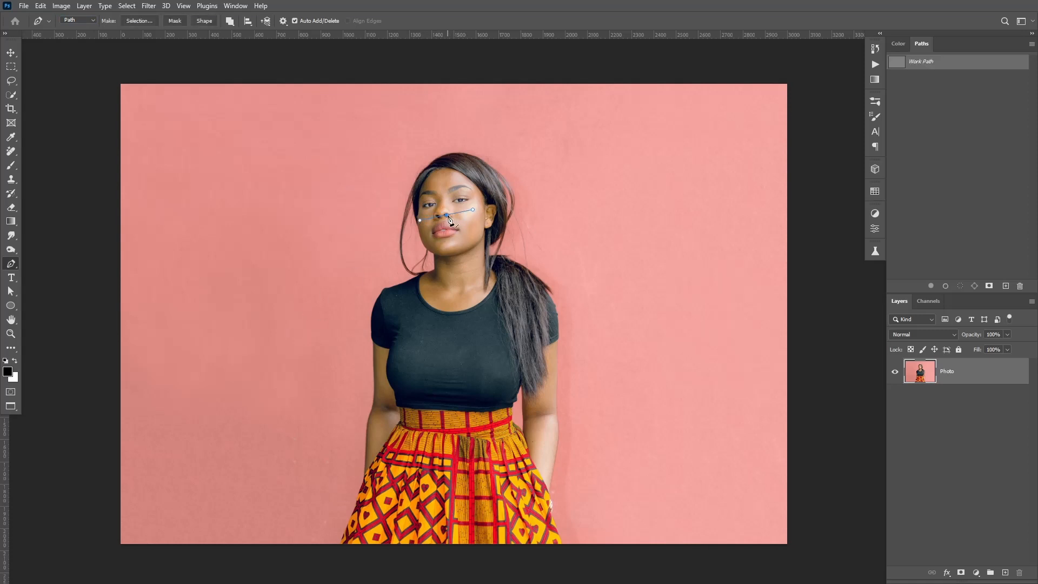
left_click_drag(254, 336, 284, 409)
left_click_drag(446, 380, 507, 359)
left_click_drag(256, 337, 222, 373)
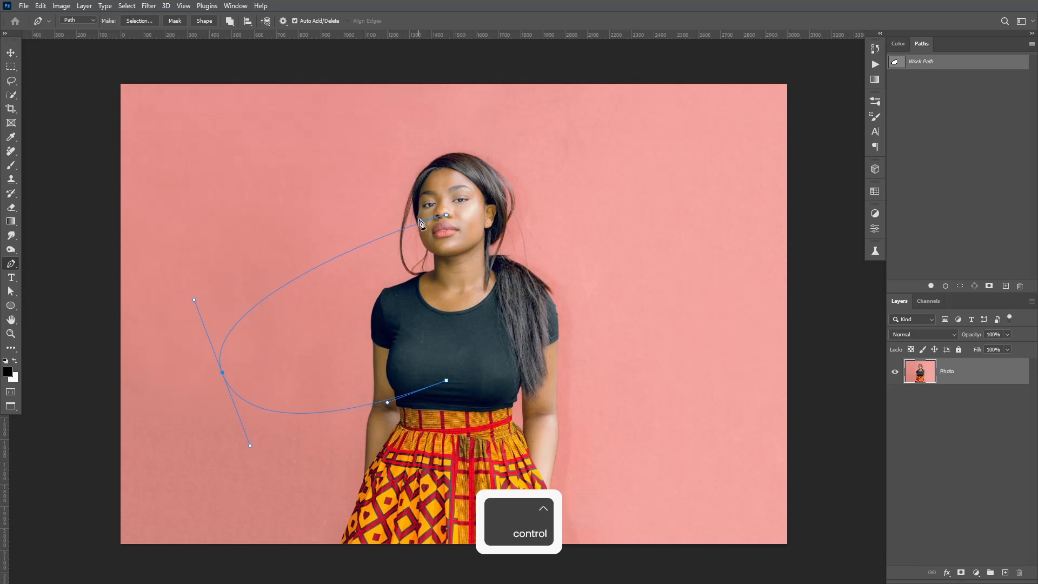
left_click_drag(447, 381, 501, 372)
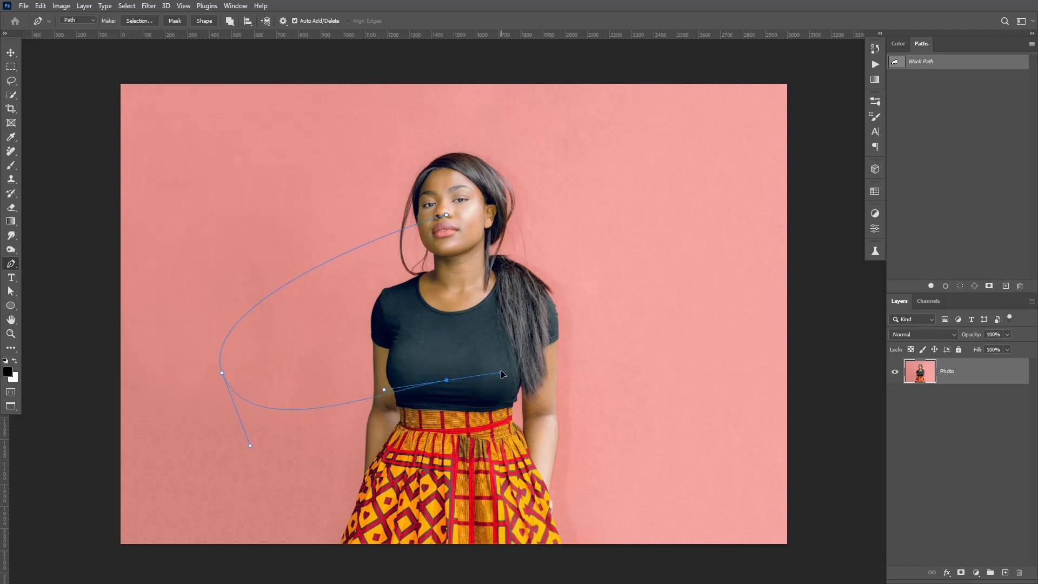
Step: Extend the path in an S-curve from the shirt past the ponytail and out beyond the photo's right edge
left_click(608, 247)
left_click_drag(617, 238, 633, 207)
left_click_drag(811, 163, 877, 157)
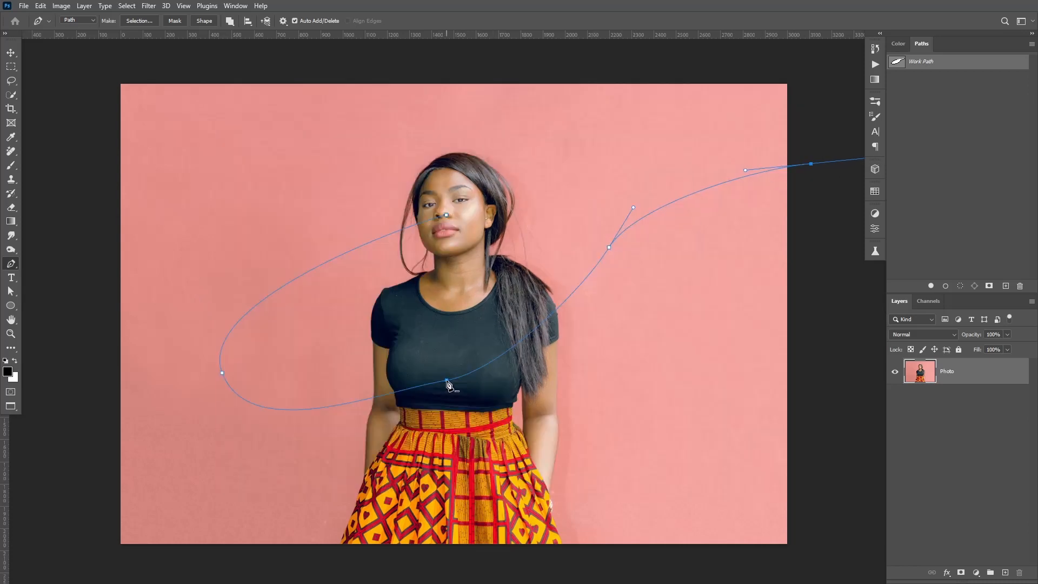
Step: Lower the path's torso anchor to the waist and smooth the curve running toward the photo's right edge
left_click(447, 381, "ctrl")
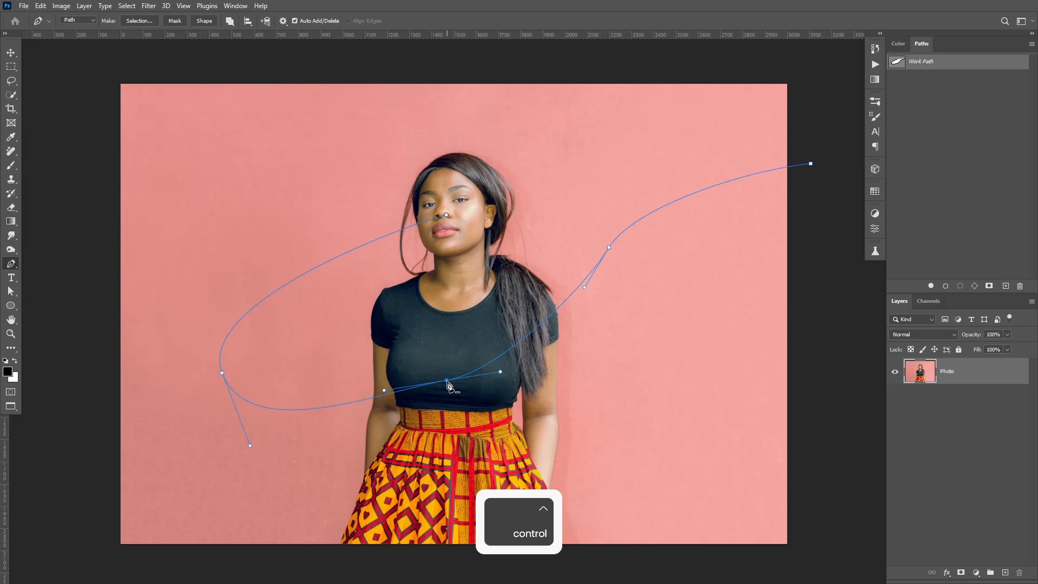
left_click_drag(447, 382, 542, 388)
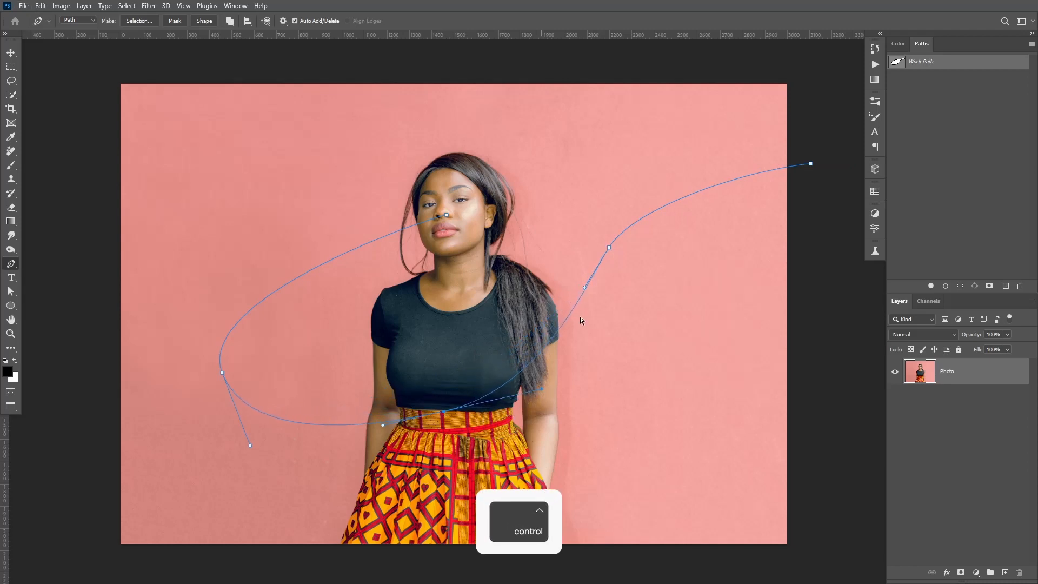
left_click_drag(608, 249, 625, 247, "ctrl")
left_click_drag(650, 204, 682, 185, "ctrl")
left_click_drag(809, 185, 756, 173)
Step: Refine the loop by adjusting the waist anchor, the left anchor with its handle, and the starting handle at the face, then leave path editing
scroll(692, 204, "down", 1)
left_click_drag(487, 303, 613, 267)
left_click_drag(506, 370, 506, 391, "ctrl")
left_click_drag(304, 335, 297, 337, "ctrl")
left_click_drag(273, 275, 275, 240, "ctrl")
left_click_drag(440, 212, 437, 196, "ctrl")
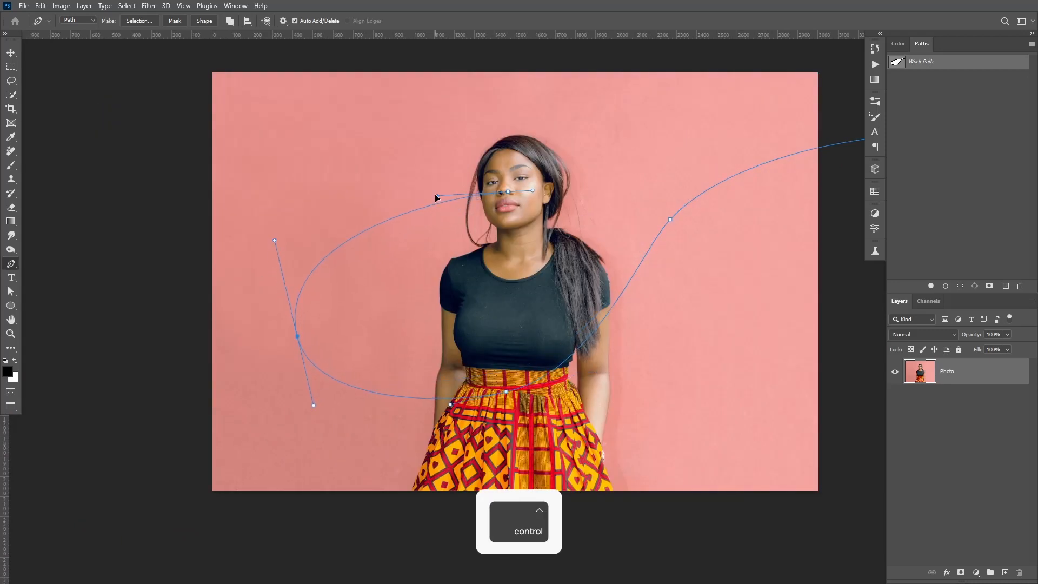
left_click_drag(516, 237, 454, 246)
key("v")
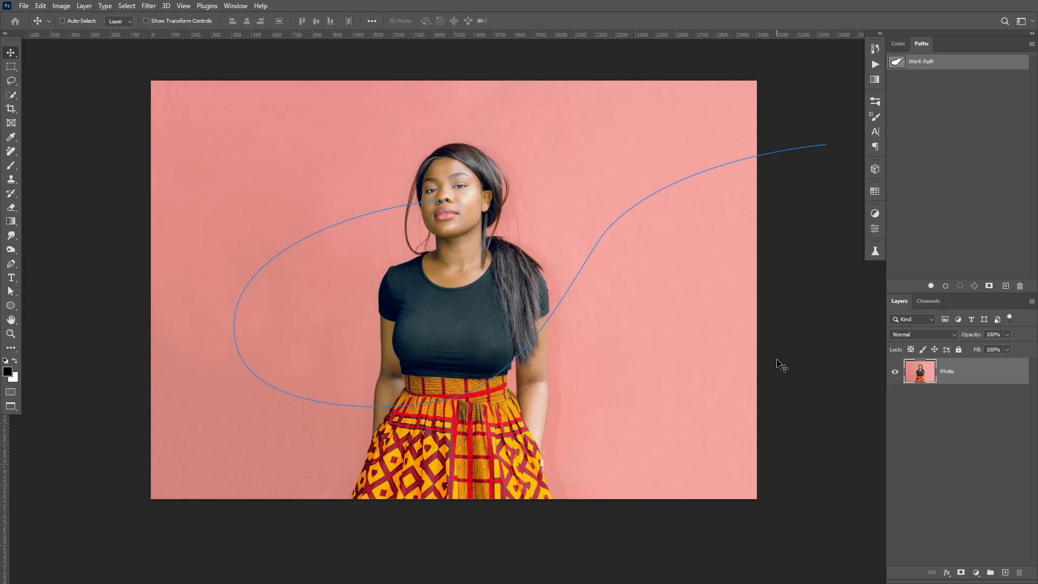
Step: Check that Paths is shown in the workspace and examine how deselecting and reselecting the work path hides and shows it
left_click(234, 6)
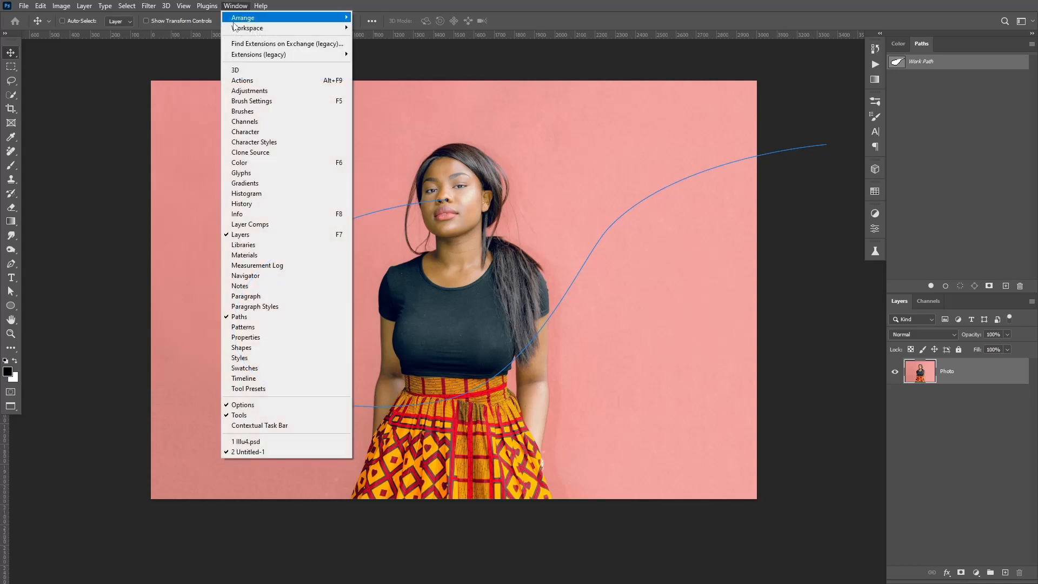
left_click(326, 317)
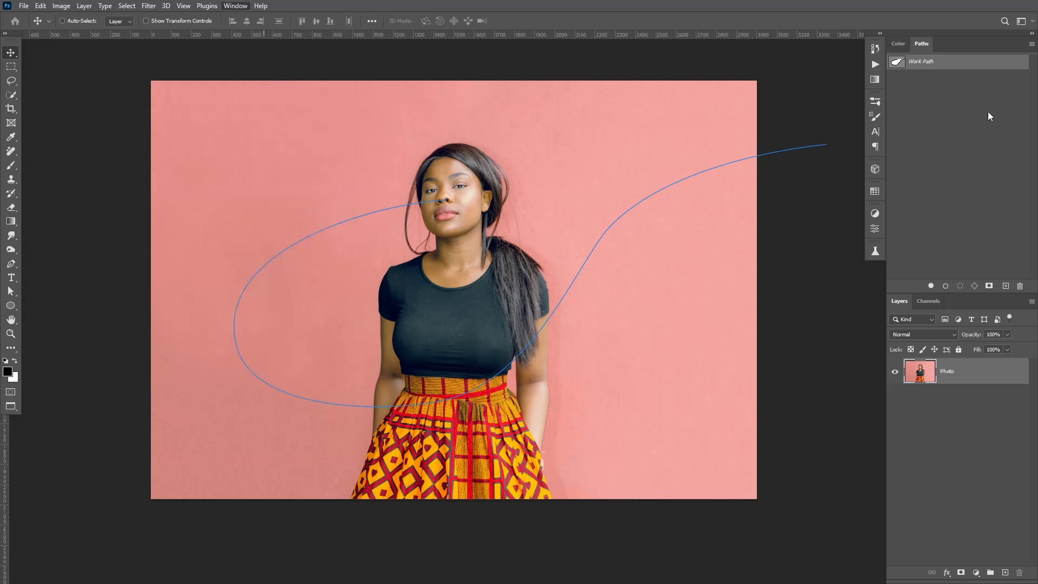
left_click(988, 111)
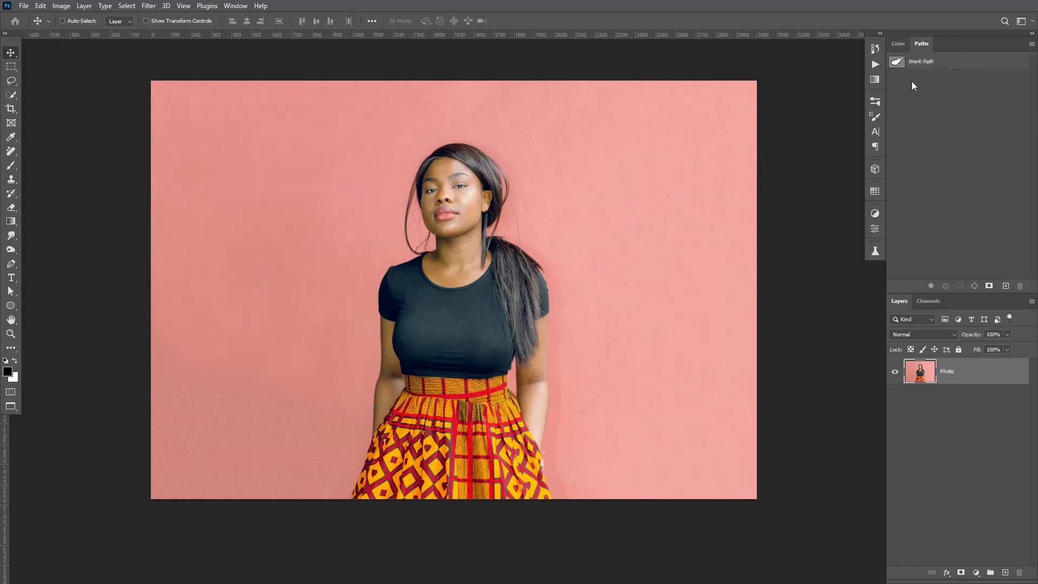
left_click(928, 68)
left_click(927, 101)
left_click(959, 67)
left_click(958, 76)
left_click(959, 65)
left_click(956, 80)
left_click(957, 64)
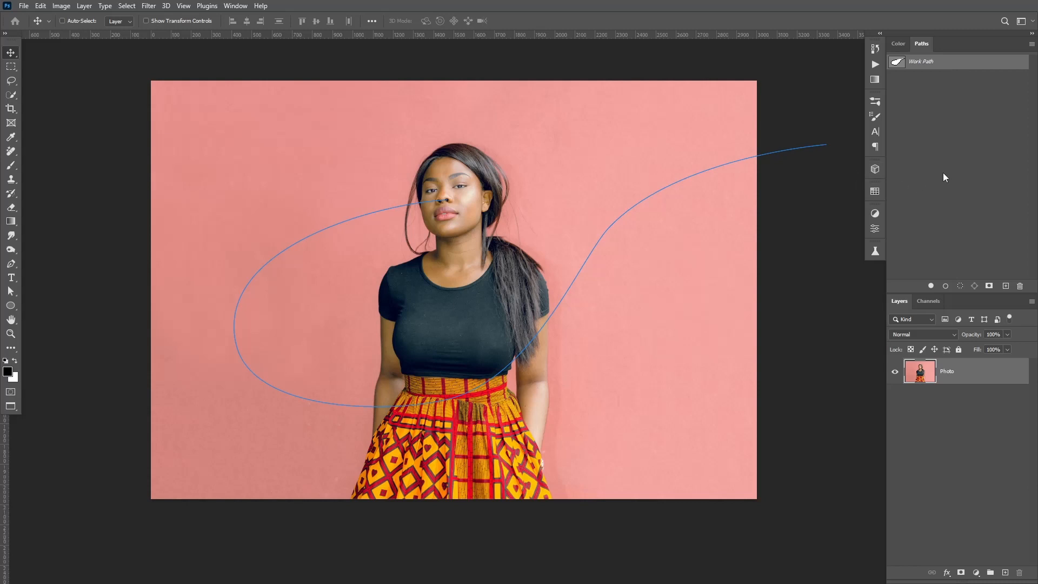
Step: Fill a new layer above the photo with white and black using the Clouds filter, and deselect the work path
key("ctrl+shift+n")
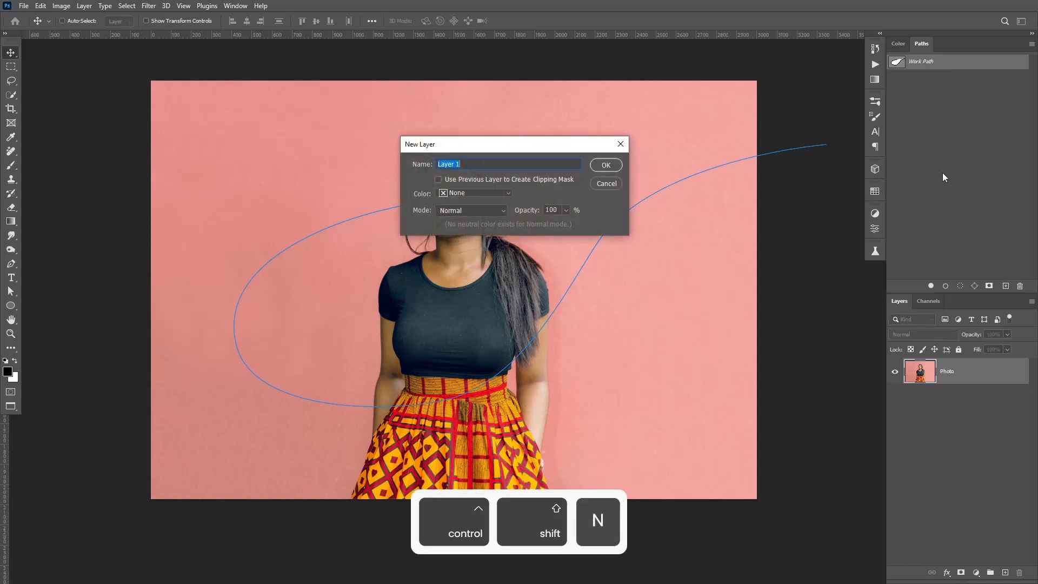
key("Return")
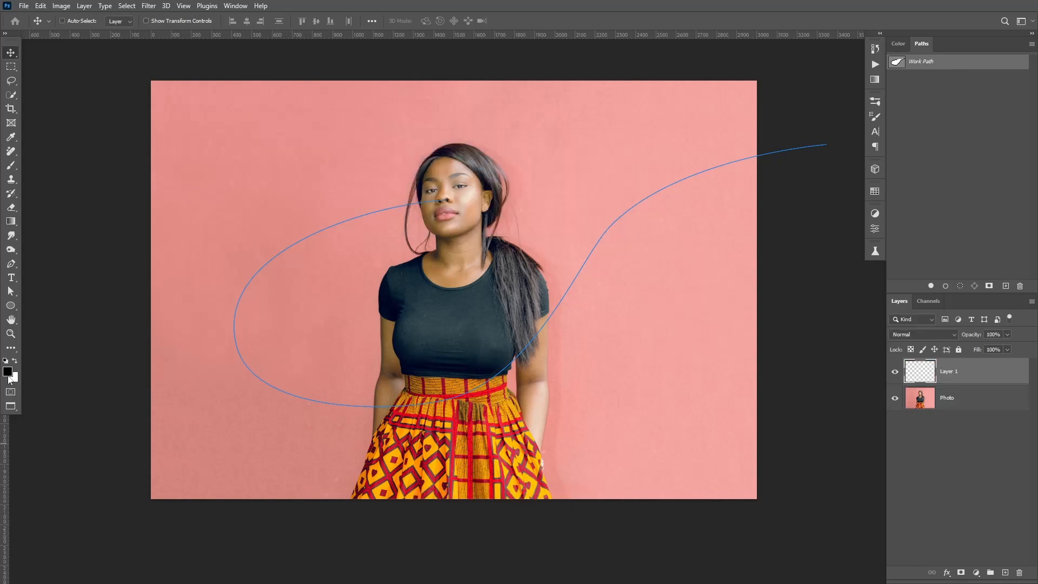
key("x")
left_click(149, 5)
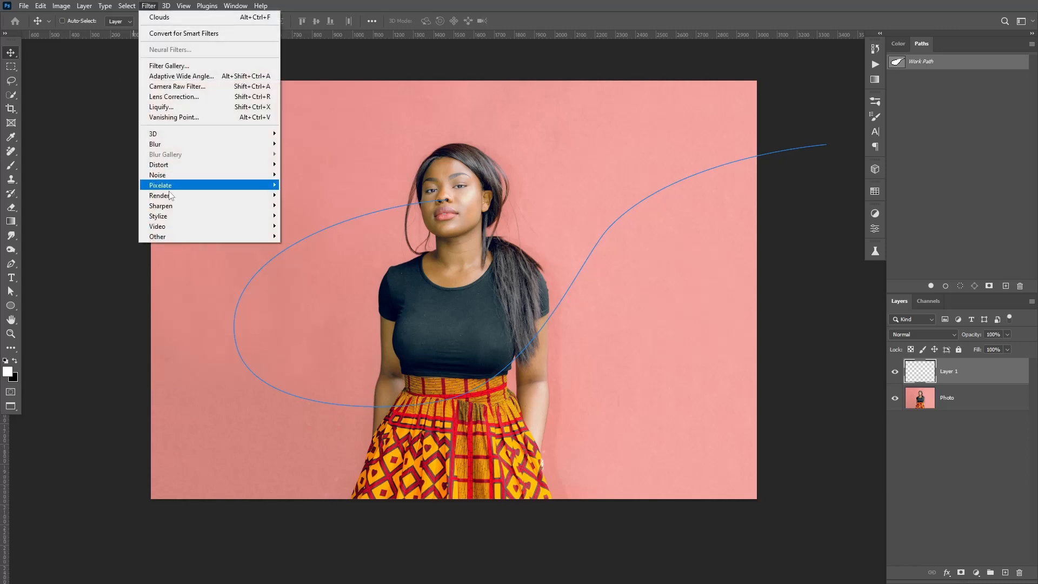
mouse_move(165, 199)
left_click(298, 231)
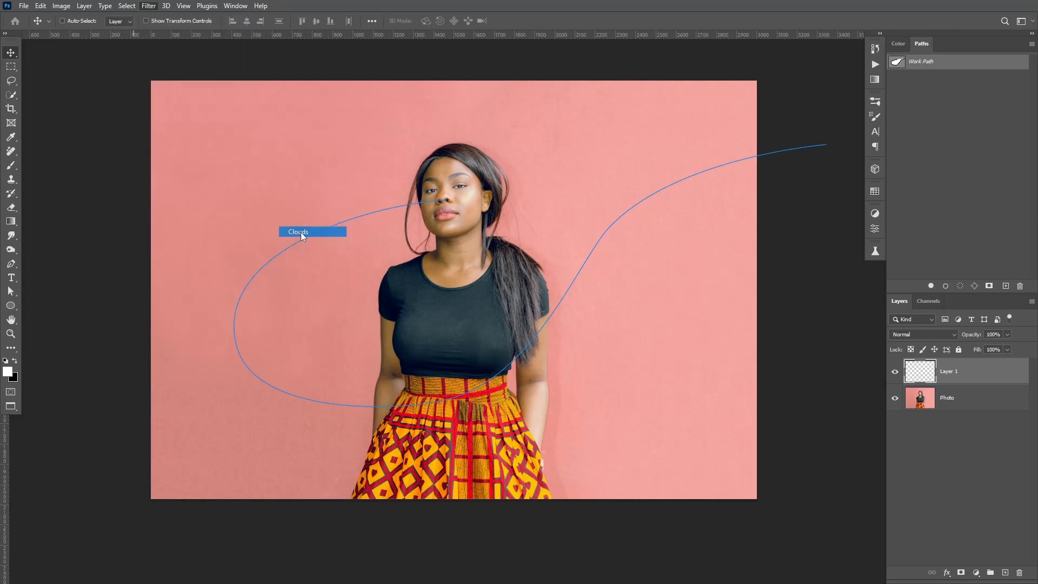
left_click(932, 86)
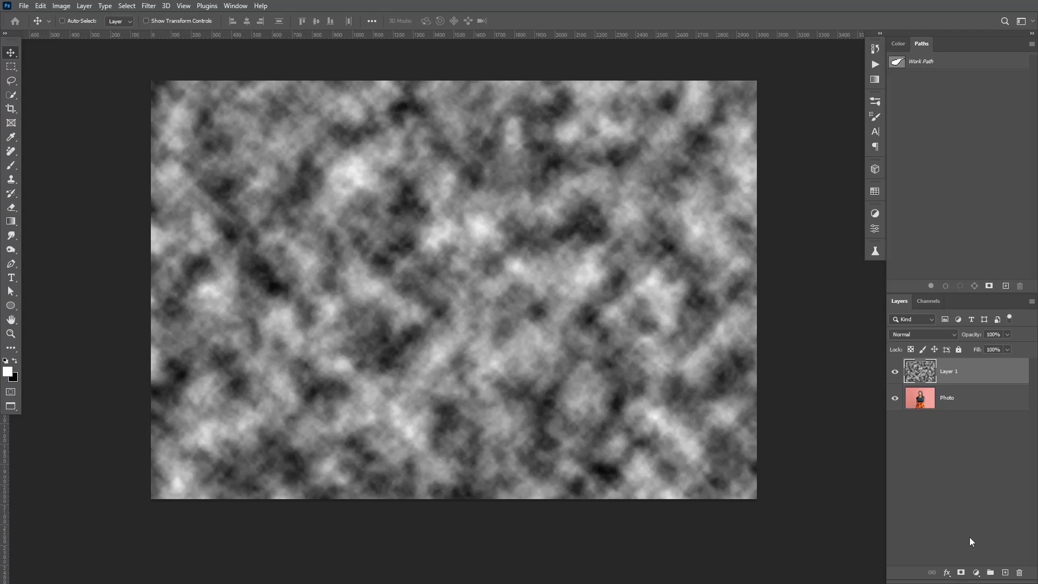
Step: Add a Gradient Map adjustment above the clouds and clip it to the clouds layer
left_click(976, 574)
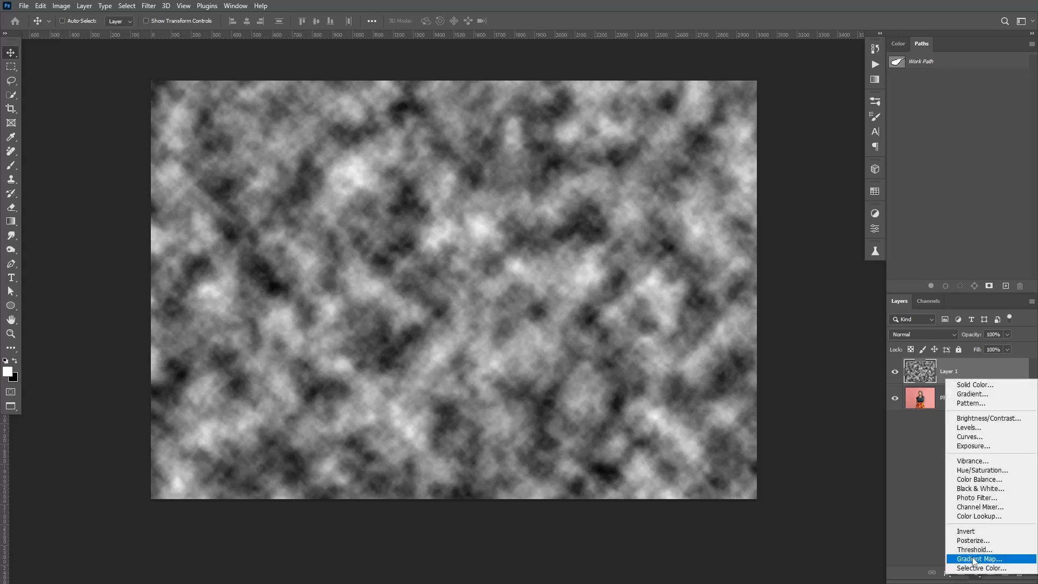
left_click(973, 561)
key("alt")
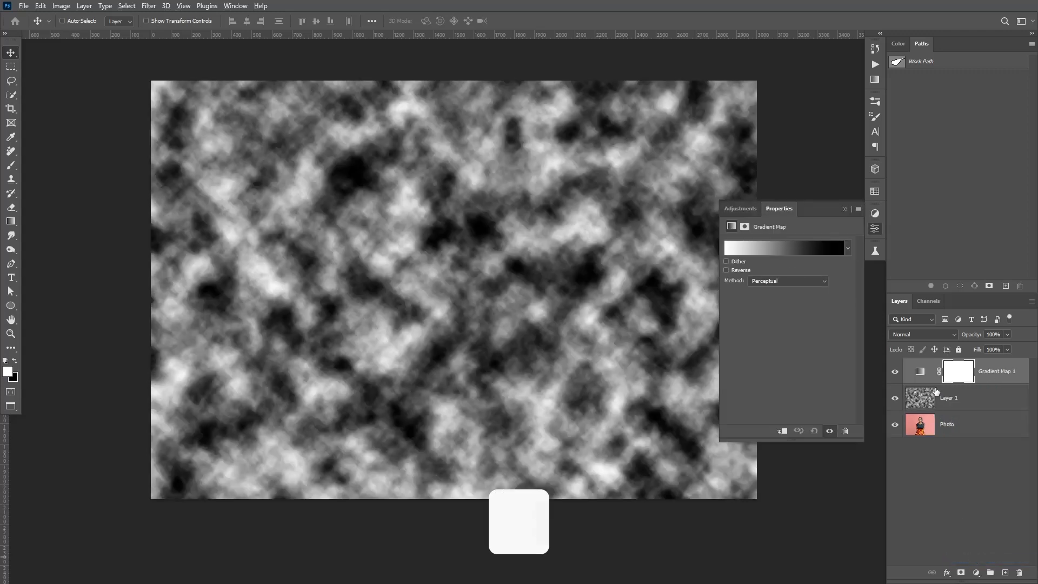
left_click(936, 382, "alt")
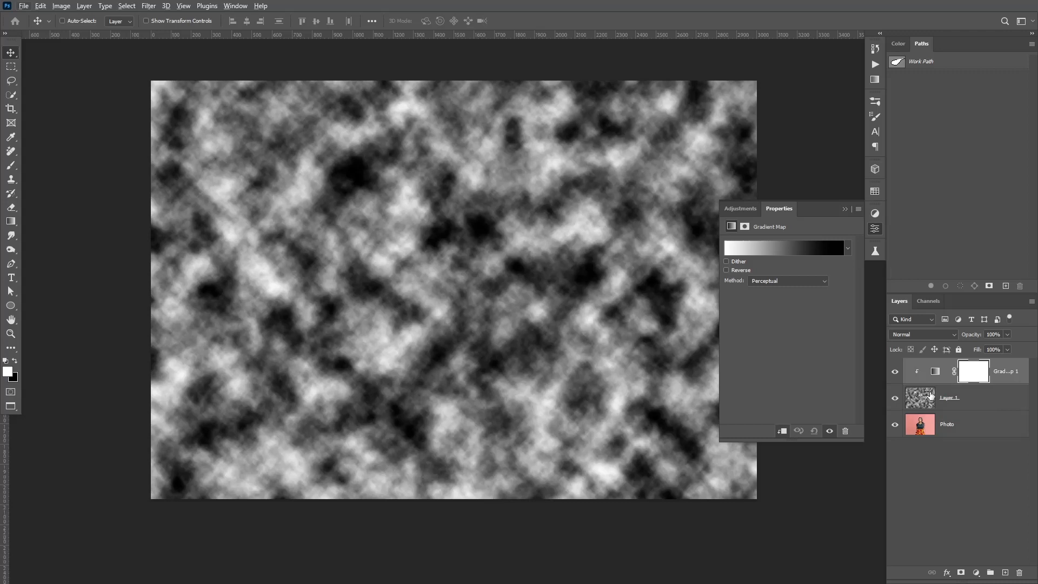
Step: Edit the gradient map's colour stops, replacing the black-and-white gradient with light, yellow and orange tones
left_click(931, 394)
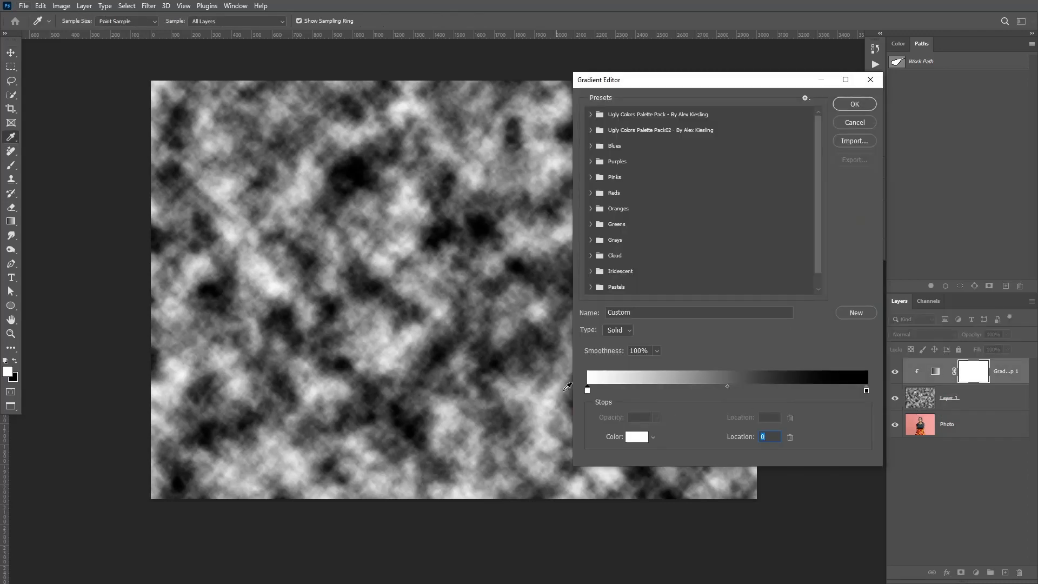
left_click(636, 437)
type("fac77d")
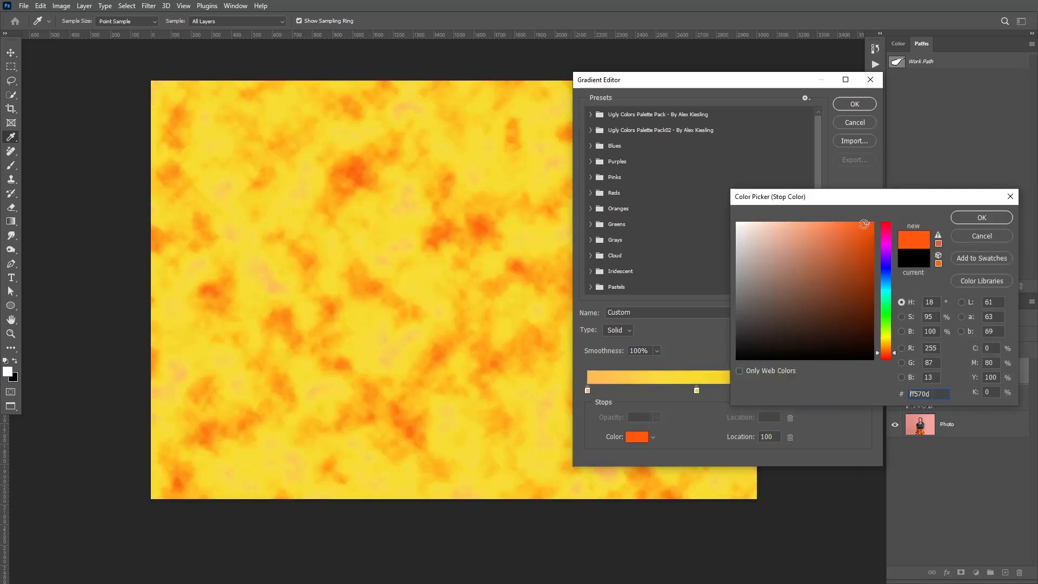
key("Return")
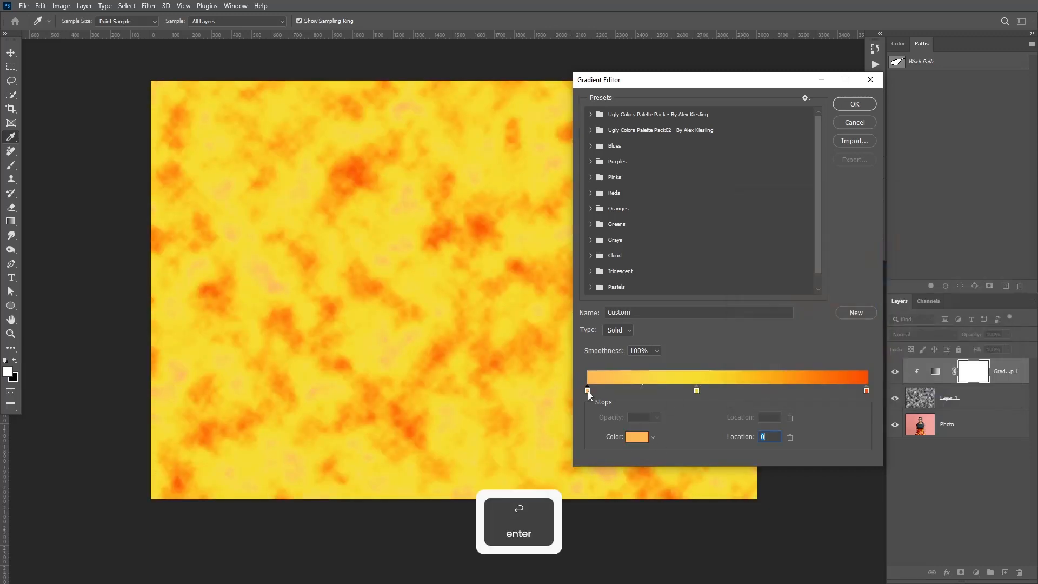
key("Return")
Step: Move the off-white, yellow and orange gradient stops closer together, with the orange stop at 59%, and accept the gradient
left_click_drag(869, 391, 686, 393)
left_click_drag(601, 392, 676, 388)
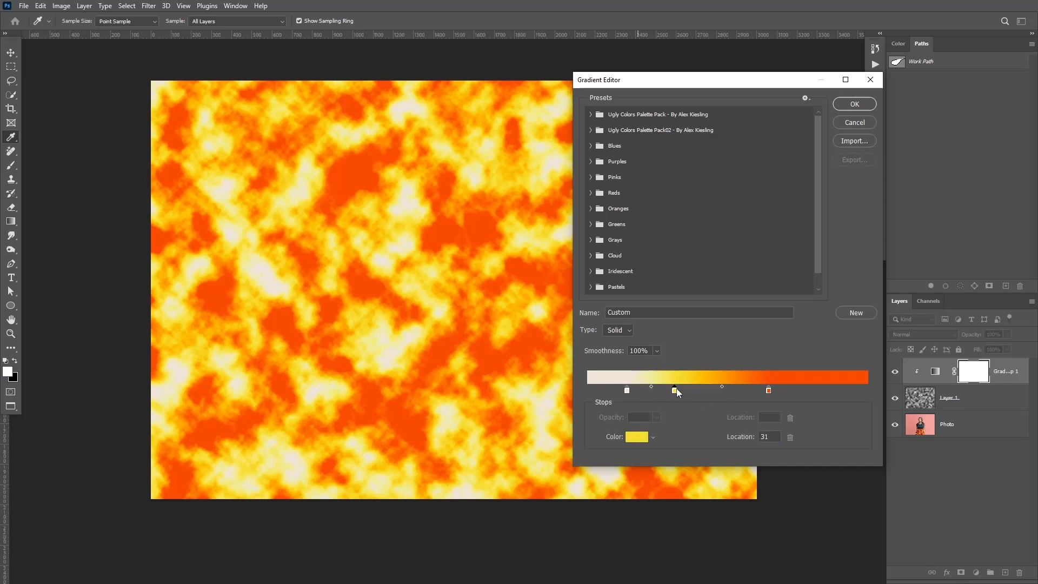
mouse_move(768, 390)
left_mouse_down()
mouse_move(697, 393)
mouse_move(755, 393)
left_mouse_up()
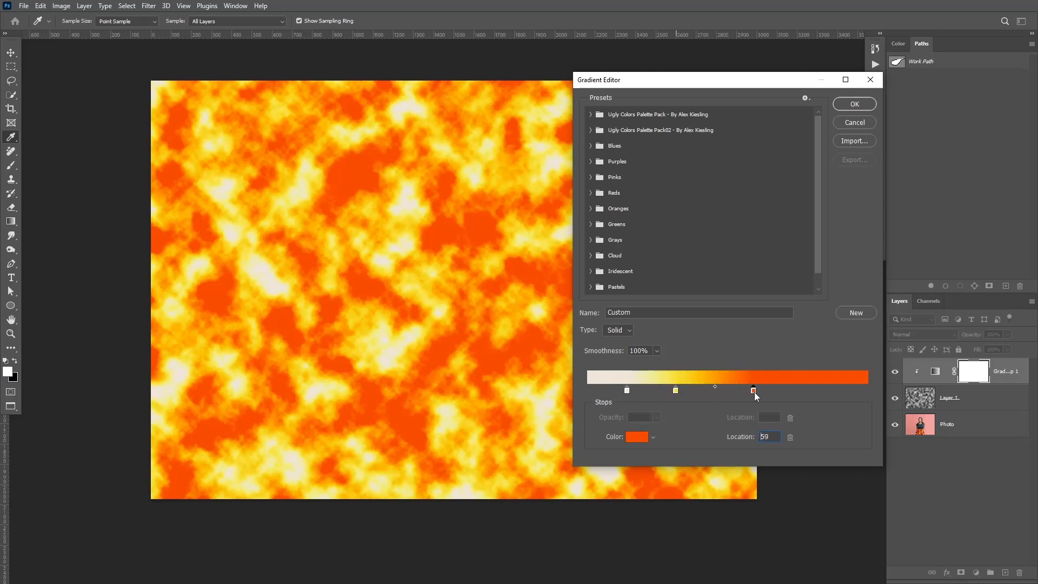
mouse_move(677, 391)
left_mouse_down()
mouse_move(693, 389)
mouse_move(684, 395)
left_mouse_up()
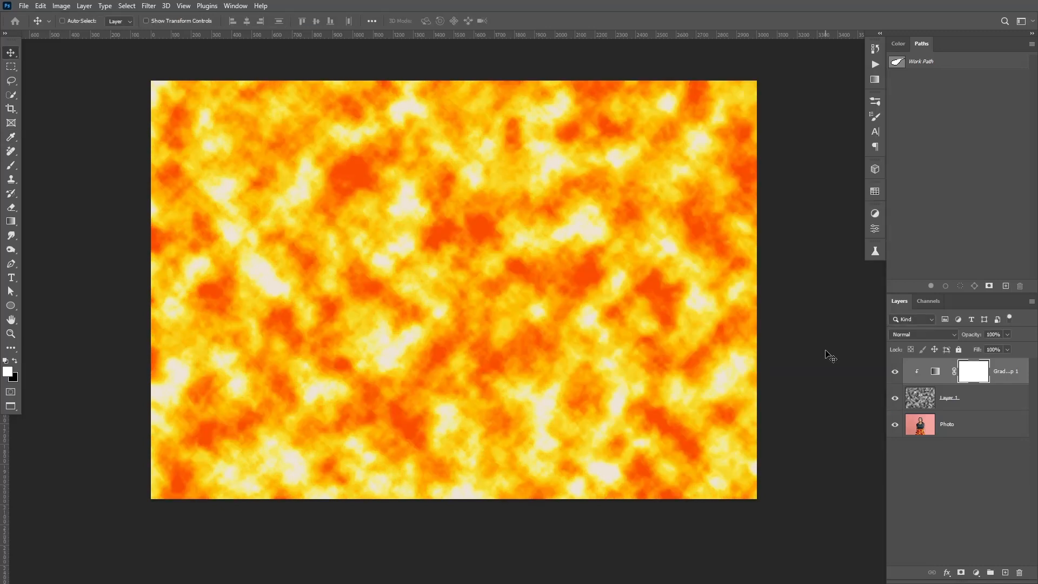
Step: Create a blank layer on top, activate the Smudge tool and review its brush settings, and hide the clouds layer
key("ctrl+shift+n")
key("Return")
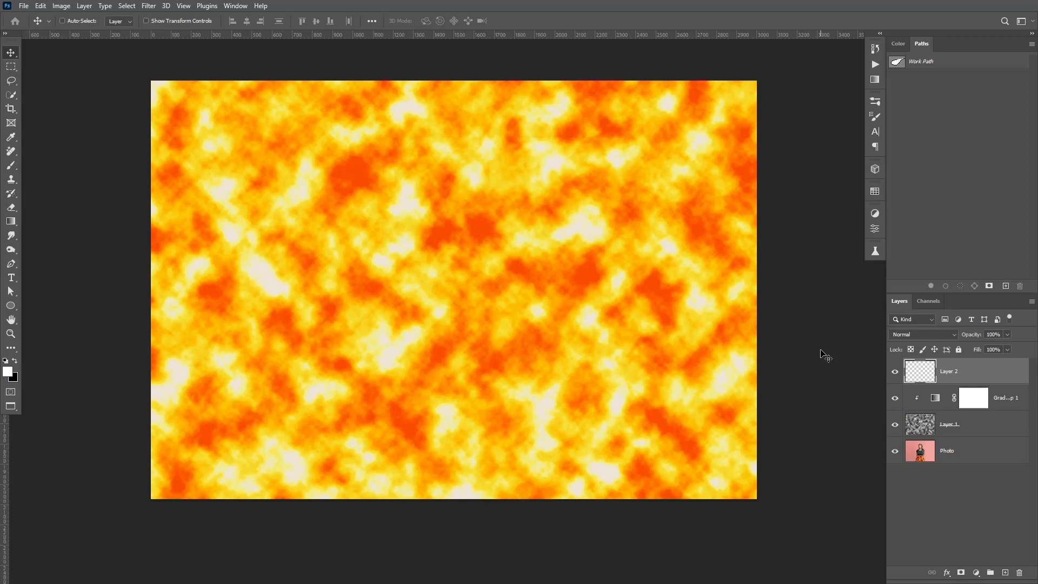
left_click(11, 236)
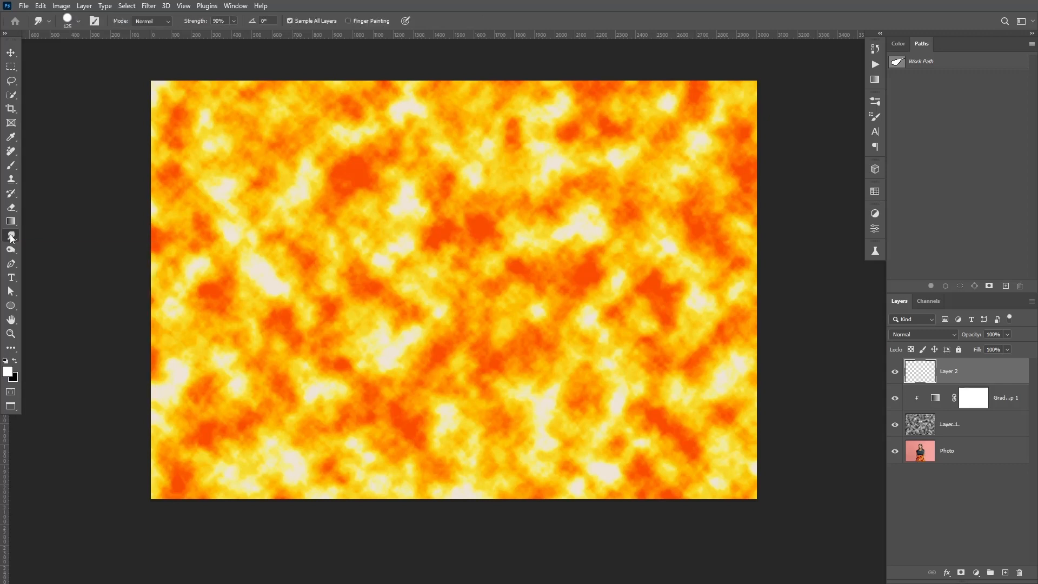
left_click(68, 19)
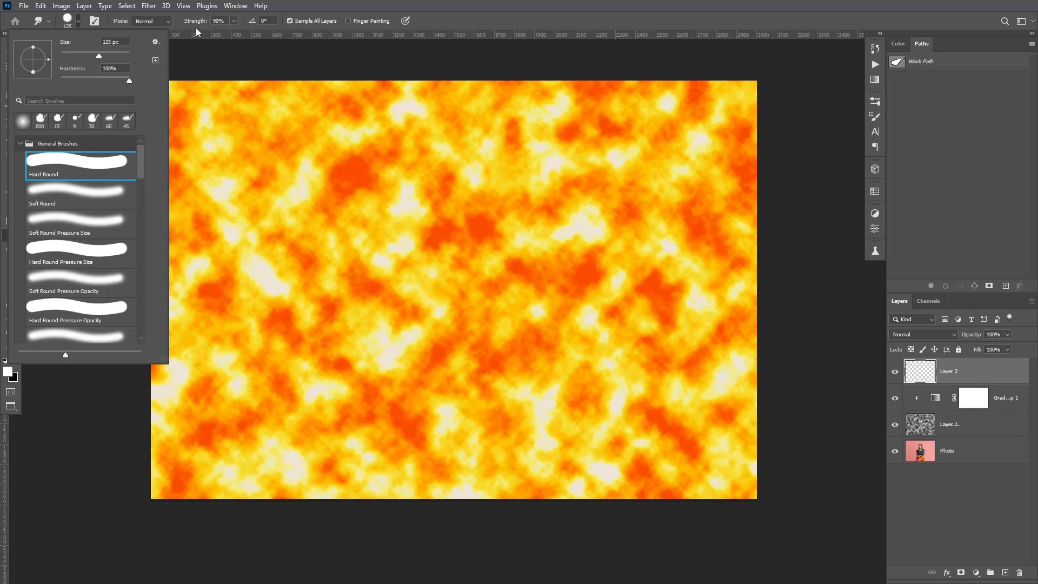
left_click(480, 252)
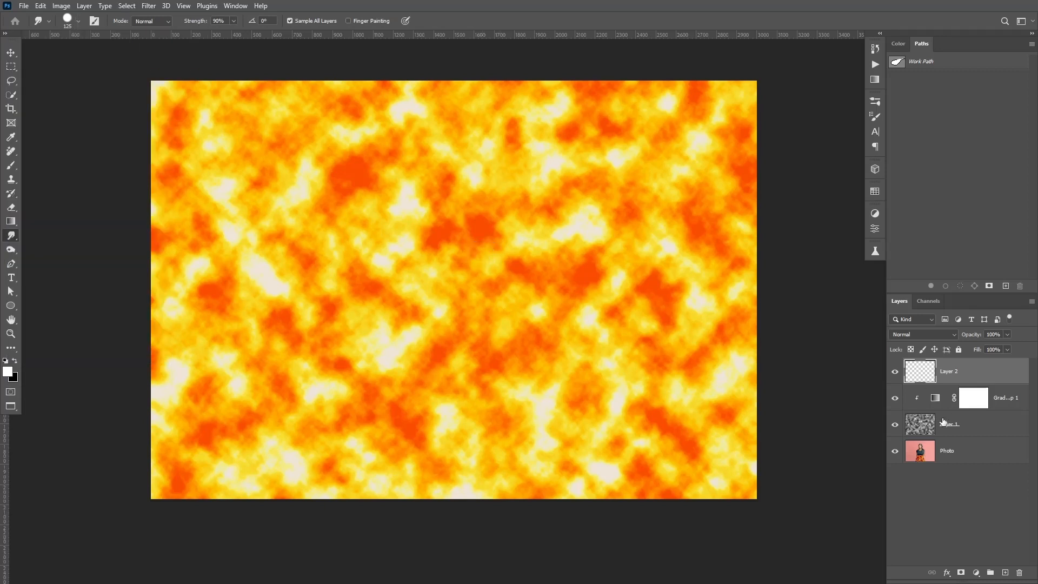
left_click(896, 426)
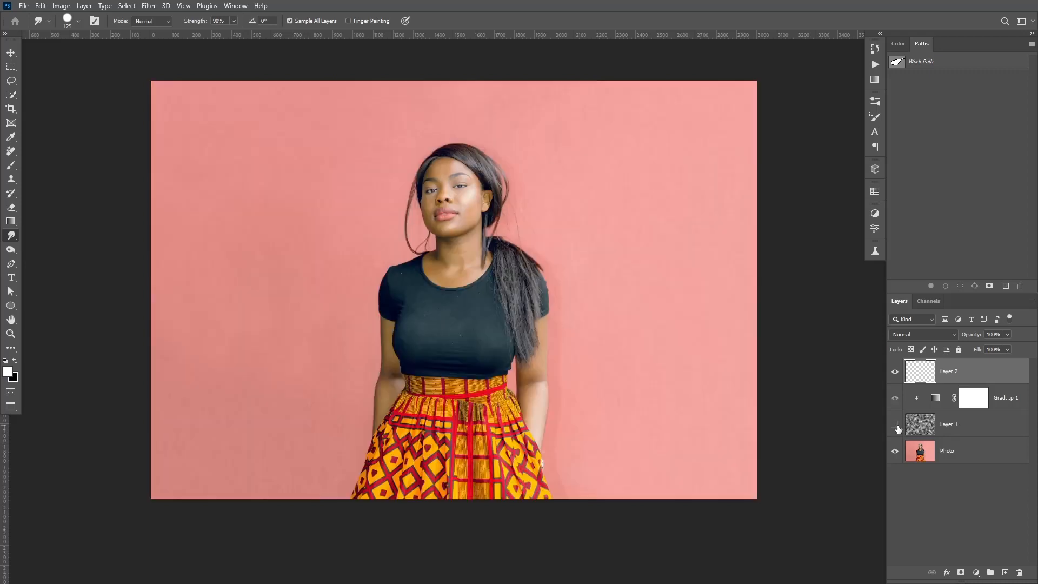
Step: Select the work path and enlarge the Smudge brush to 400 px, roughly covering the woman's face
left_click(950, 63)
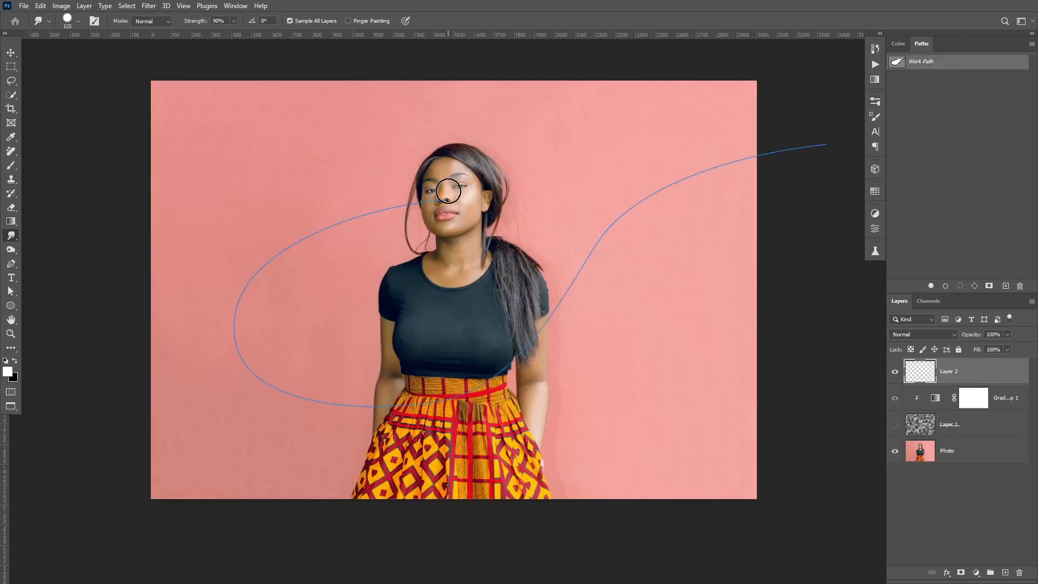
key("bracketright")
key("bracketright")
key("bracketright")
key("bracketright")
key("bracketright")
key("bracketright")
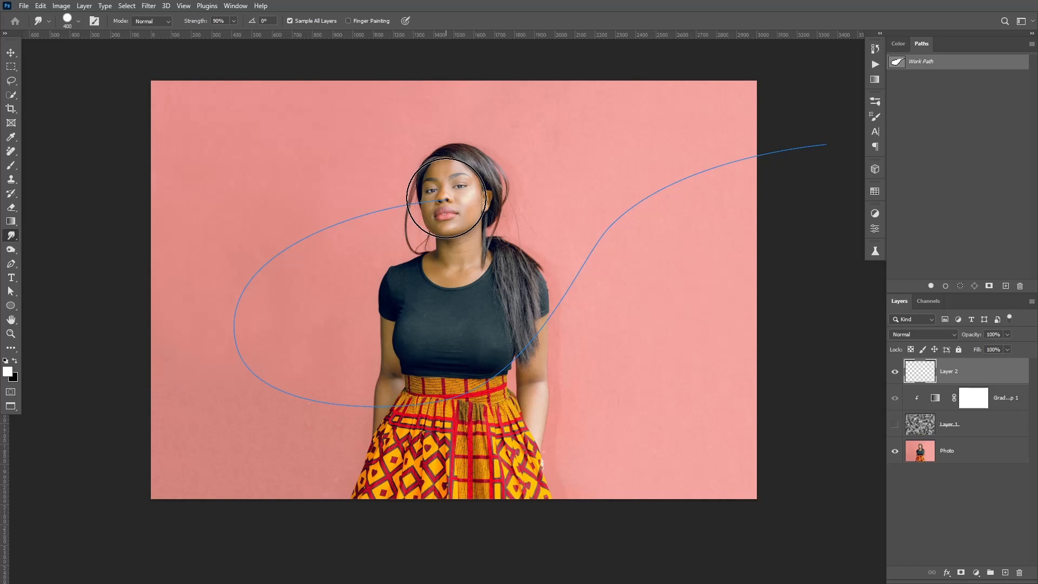
Step: Refine the Smudge brush size, trying 350 px and settling on 360 px
right_click(448, 198)
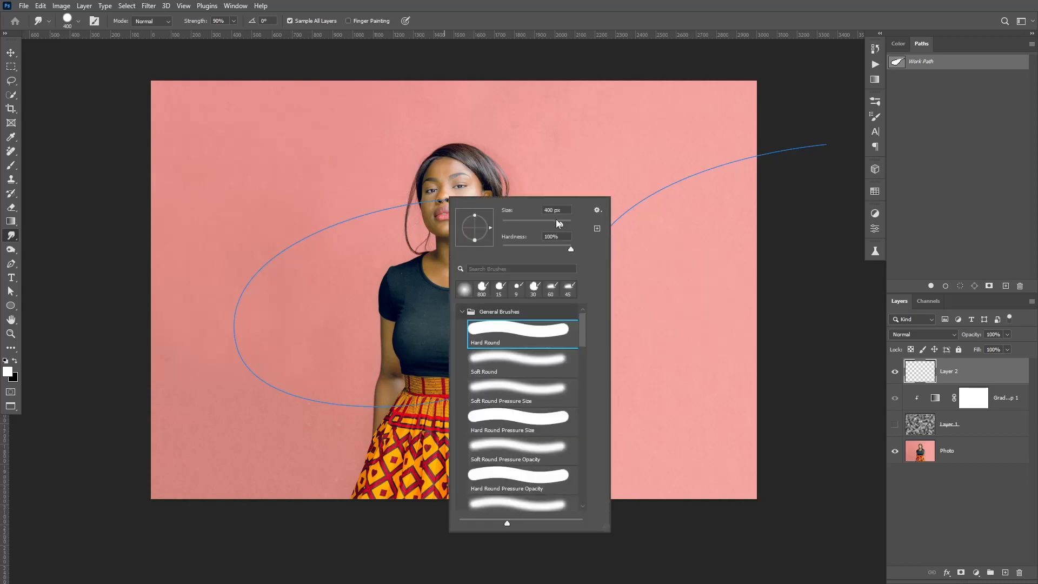
left_click_drag(564, 210, 522, 211)
type("350")
key("Return")
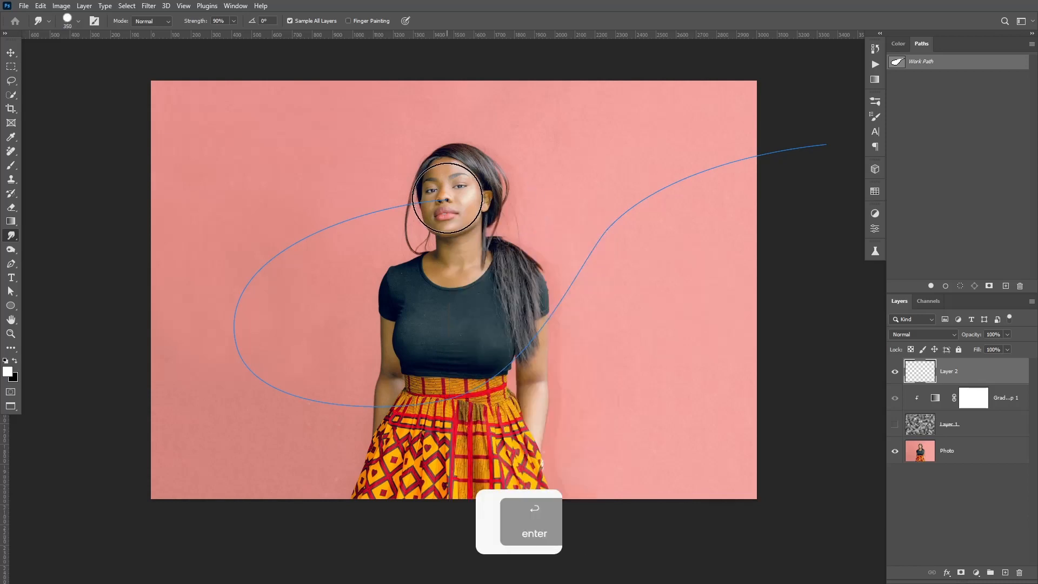
right_click(448, 198)
left_click_drag(564, 210, 506, 213)
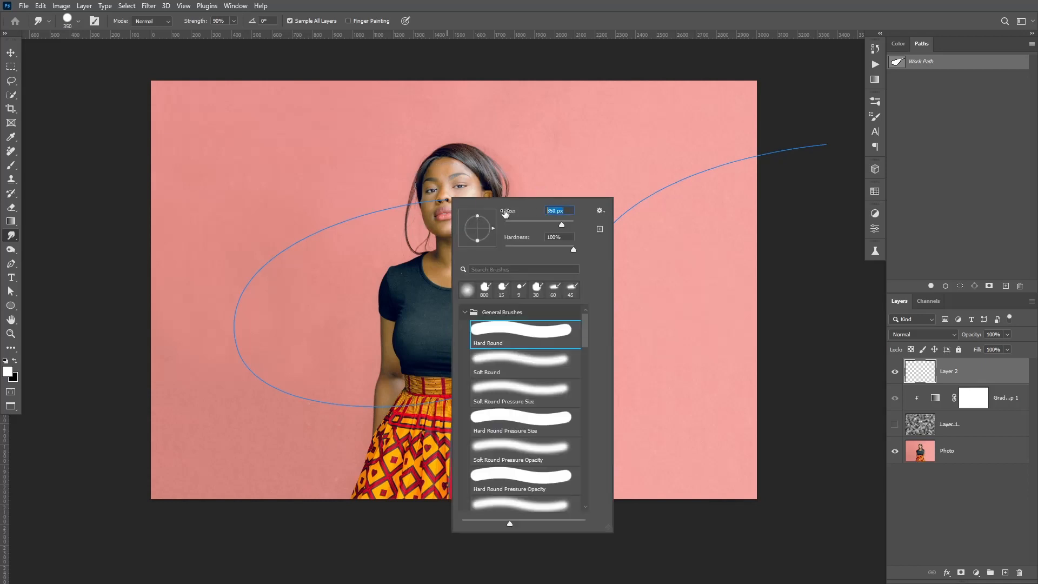
type("360")
key("Return")
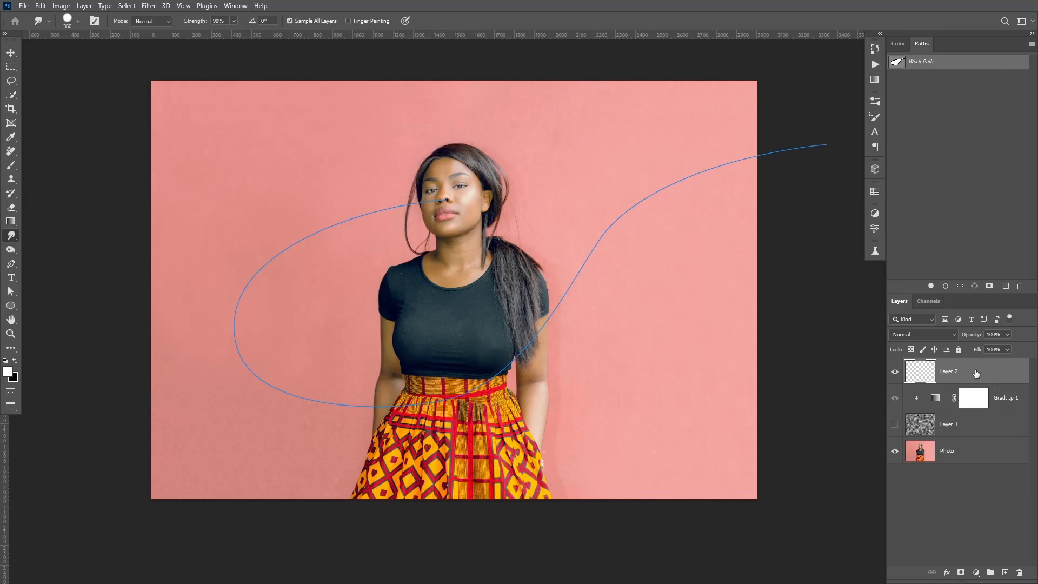
Step: Smudge along the work path on the blank layer, keeping the clouds layer visible only while the stroke is made
left_click(895, 425)
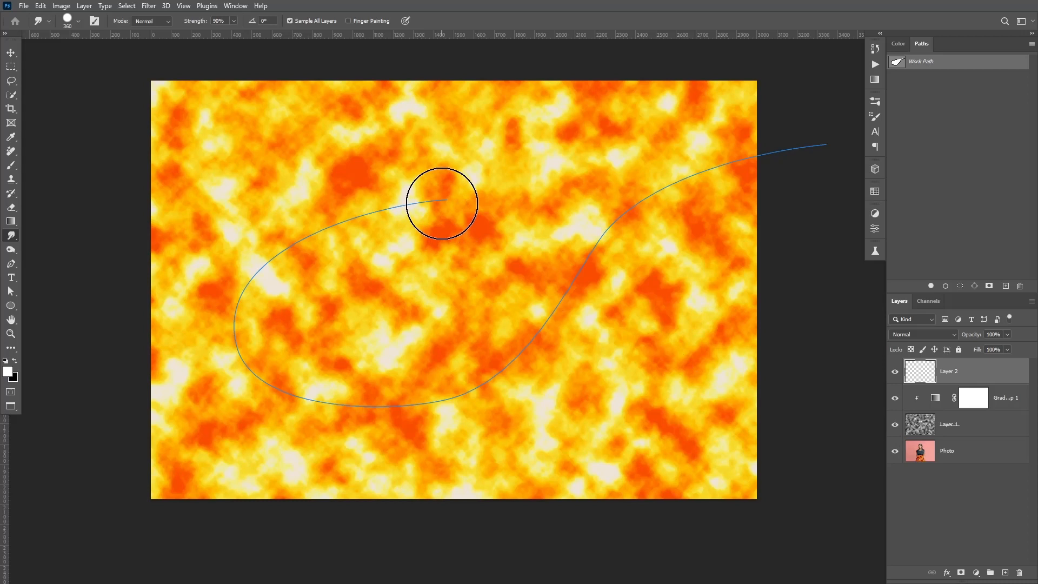
key("Return")
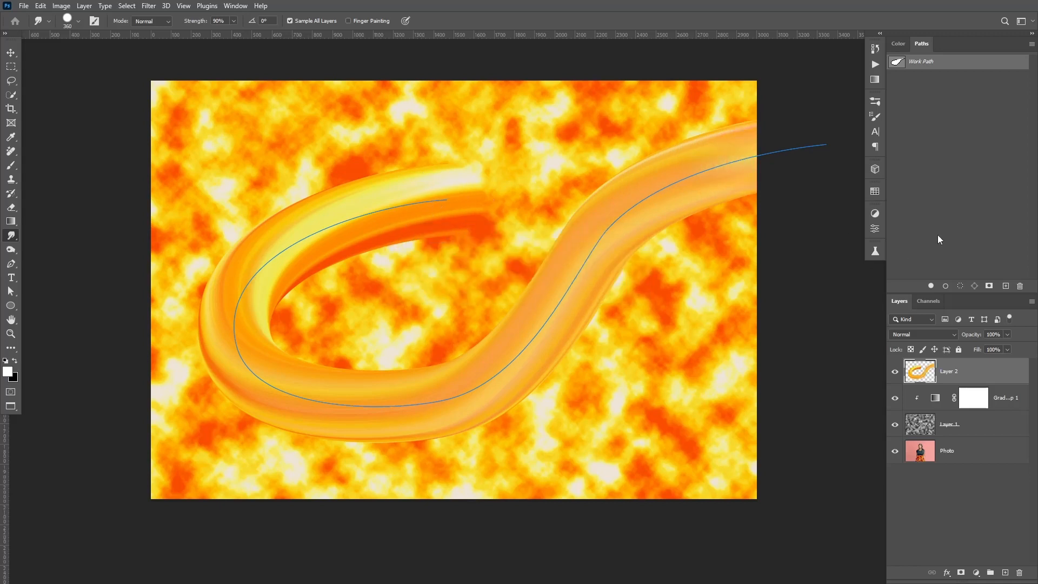
left_click(928, 86)
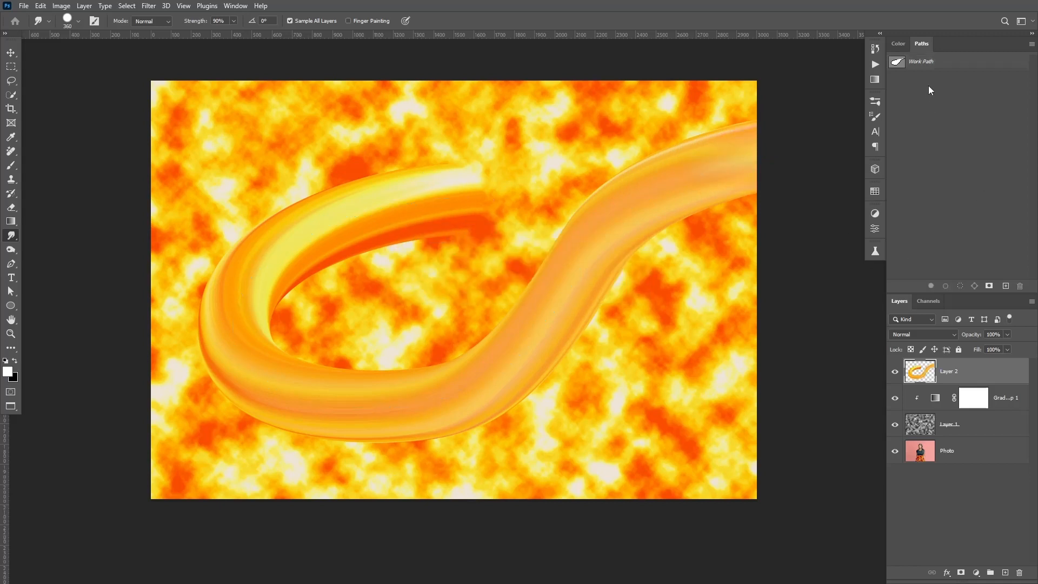
left_click(894, 425)
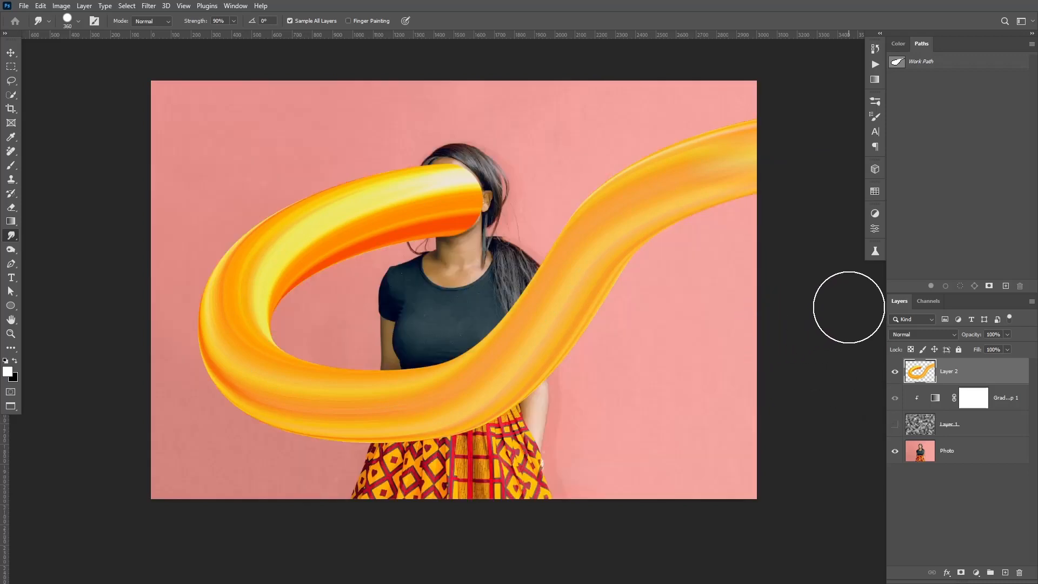
Step: Rename the layer holding the orange stroke as colored stroke
key("v")
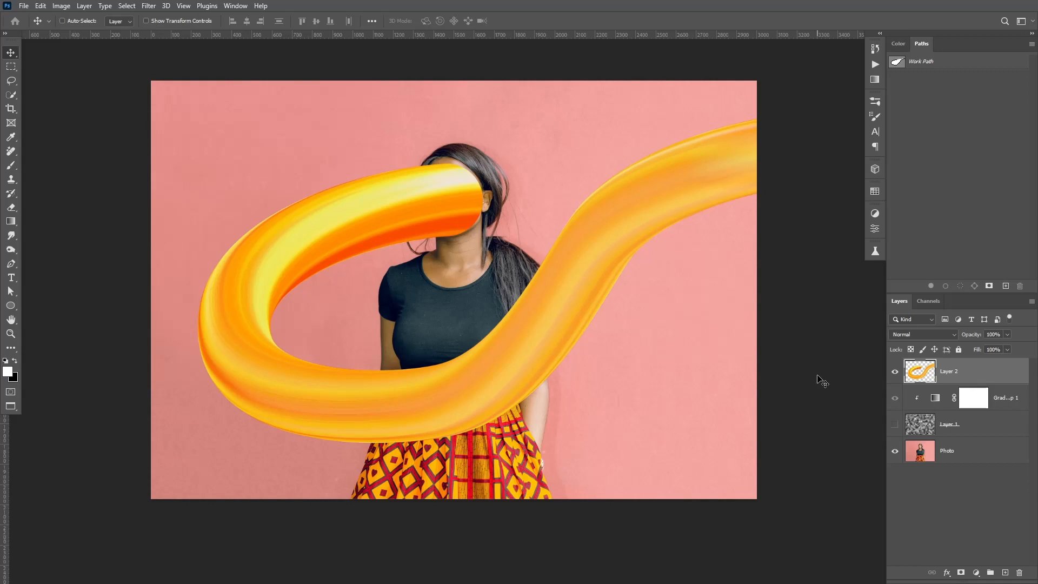
double_click(949, 371)
type("colored sto")
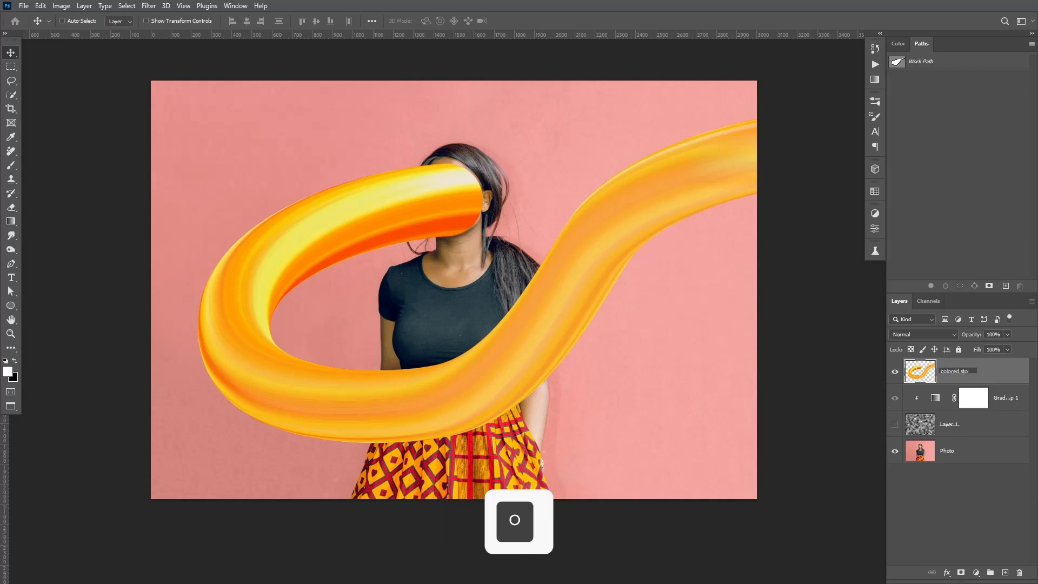
key("BackSpace")
type("roke")
key("Return")
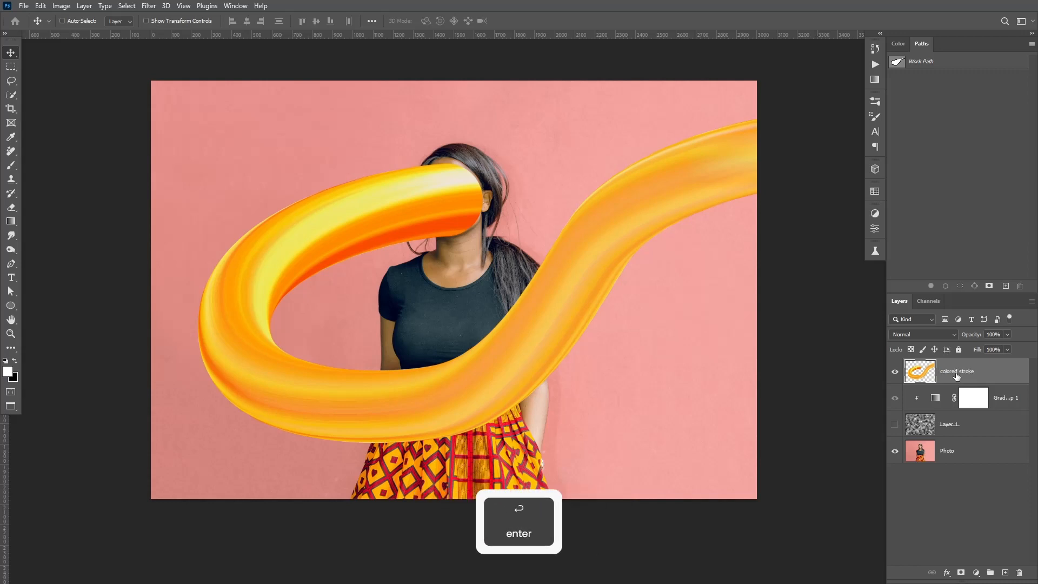
Step: Create a new blank layer on top and name it face stroke
key("ctrl+shift+n")
key("Return")
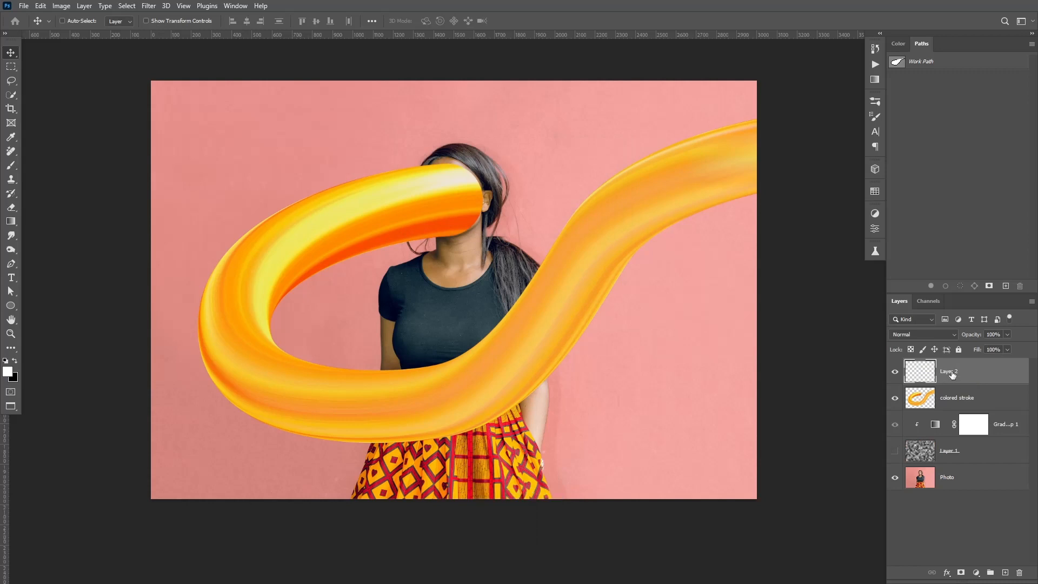
double_click(951, 372)
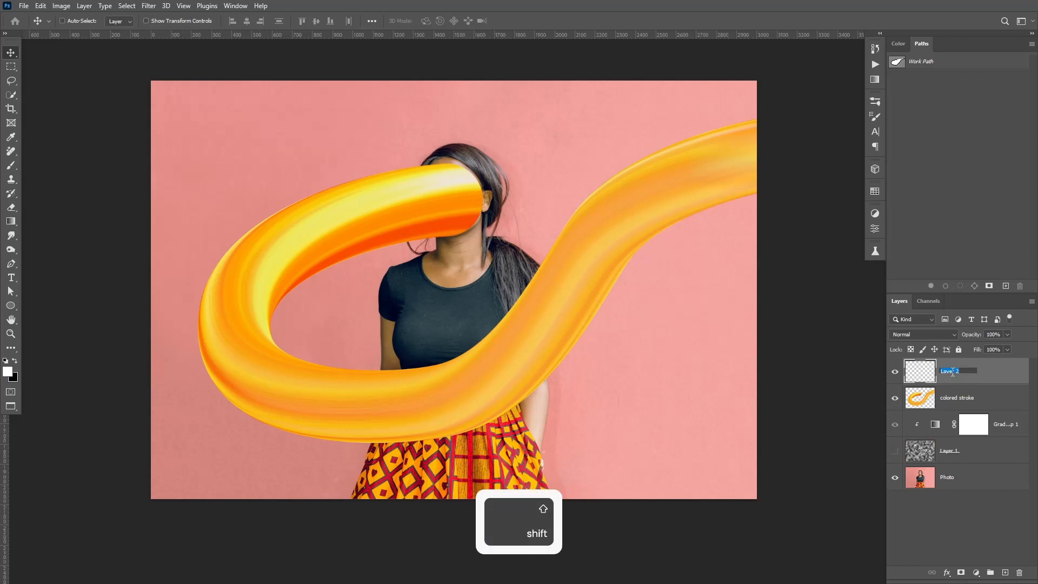
type("Face s")
key("BackSpace")
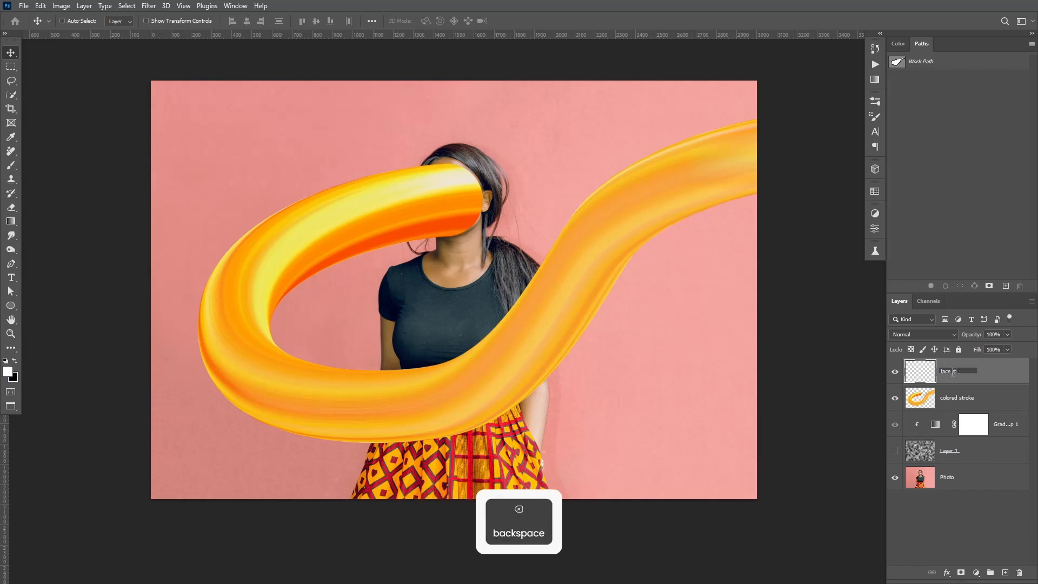
type("stroke")
key("Return")
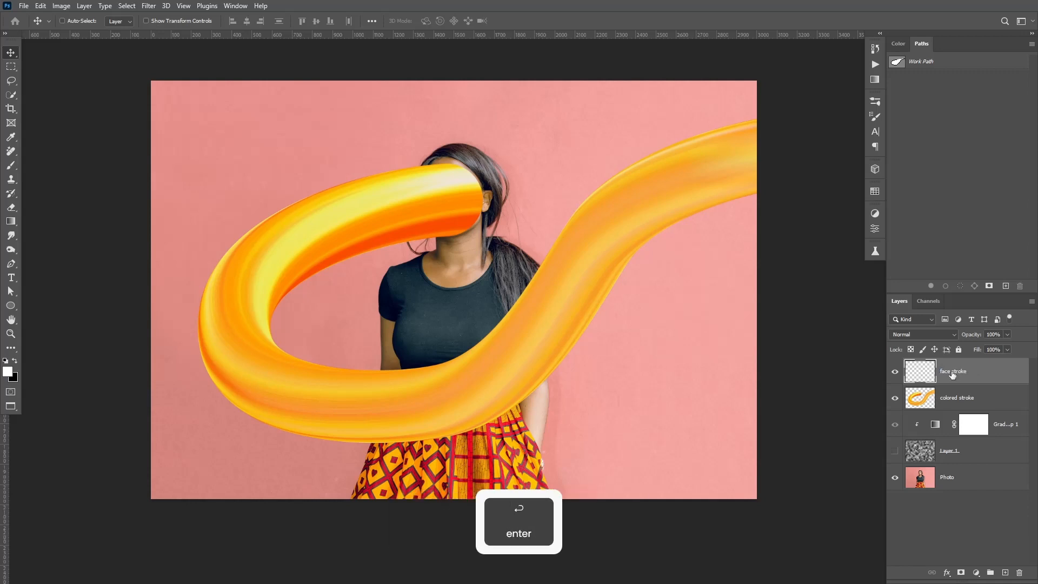
Step: Hide the colored stroke layer and smudge the photo along the work path onto the face stroke layer
left_click(895, 398)
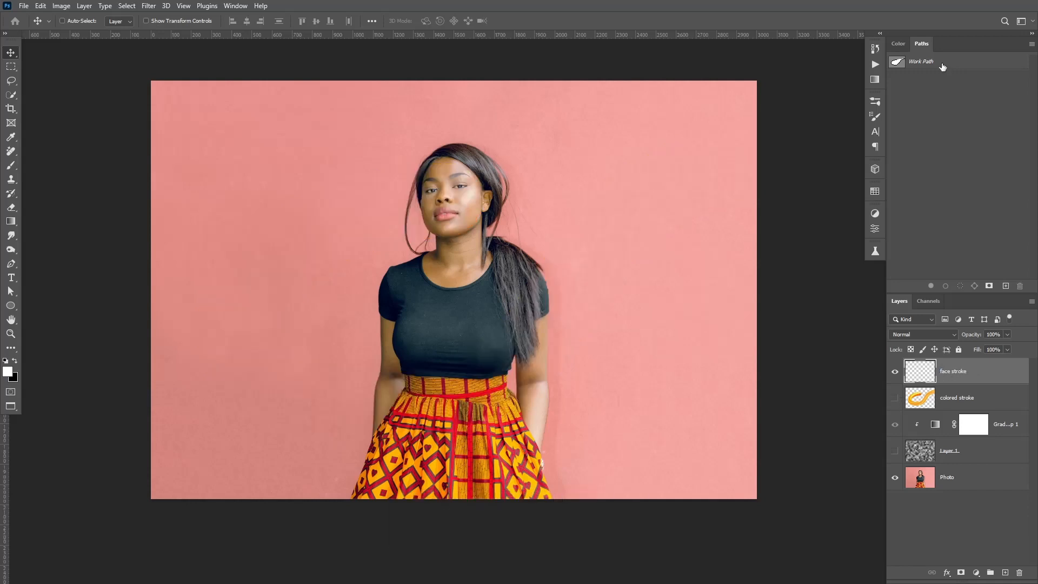
left_click(942, 67)
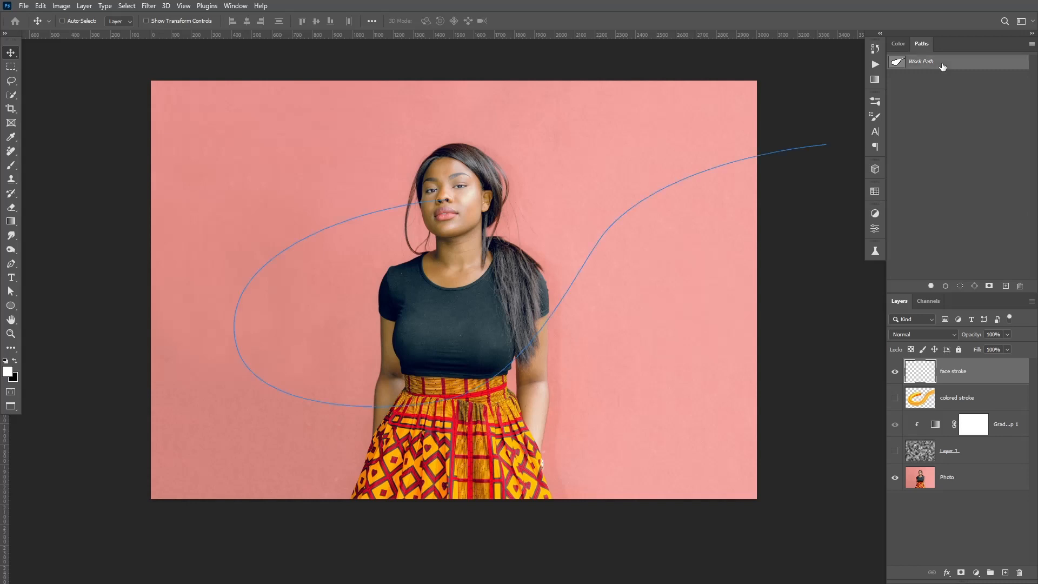
left_click(11, 235)
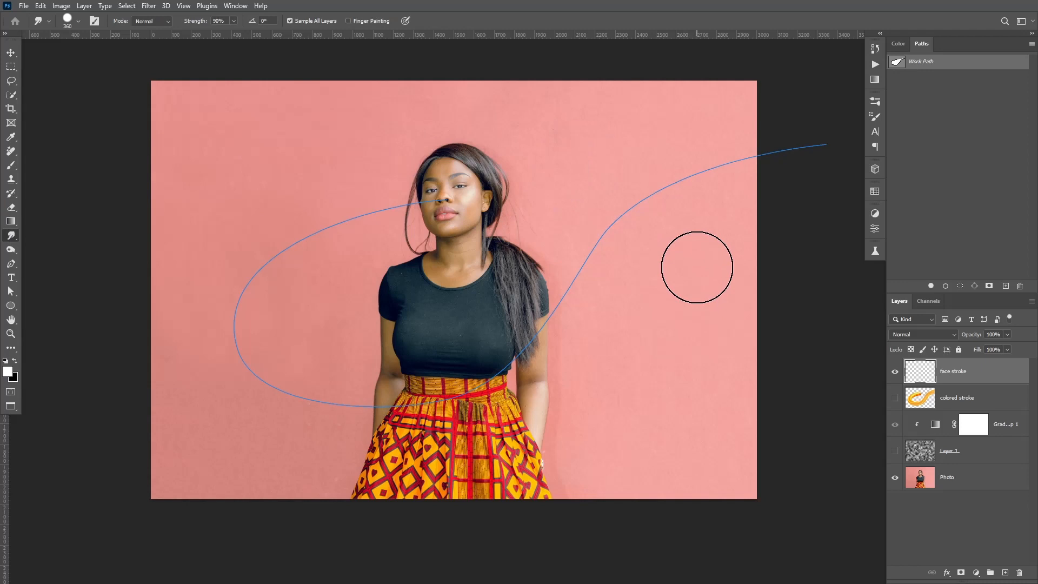
key("Return")
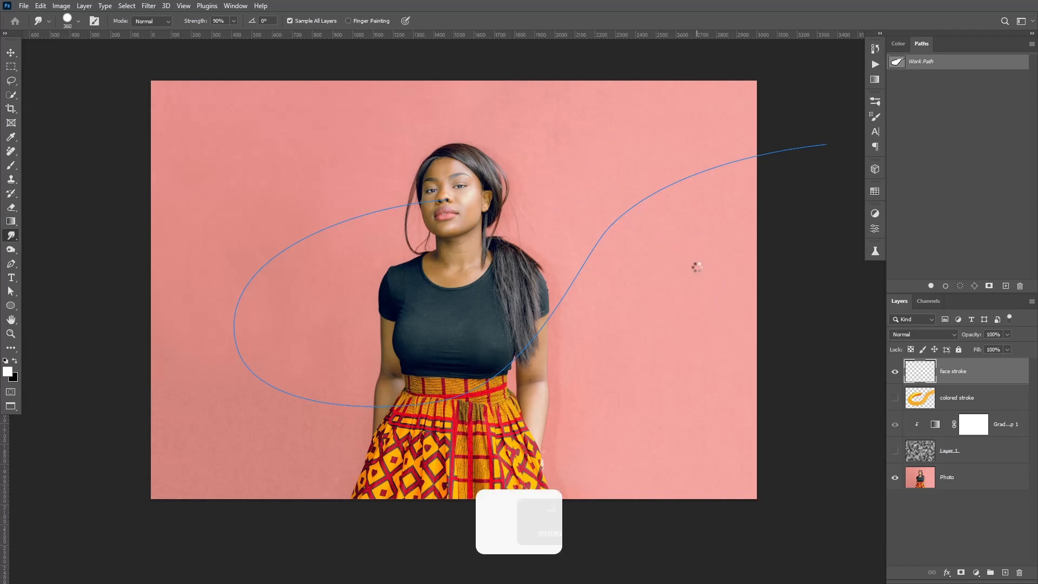
left_click(950, 102)
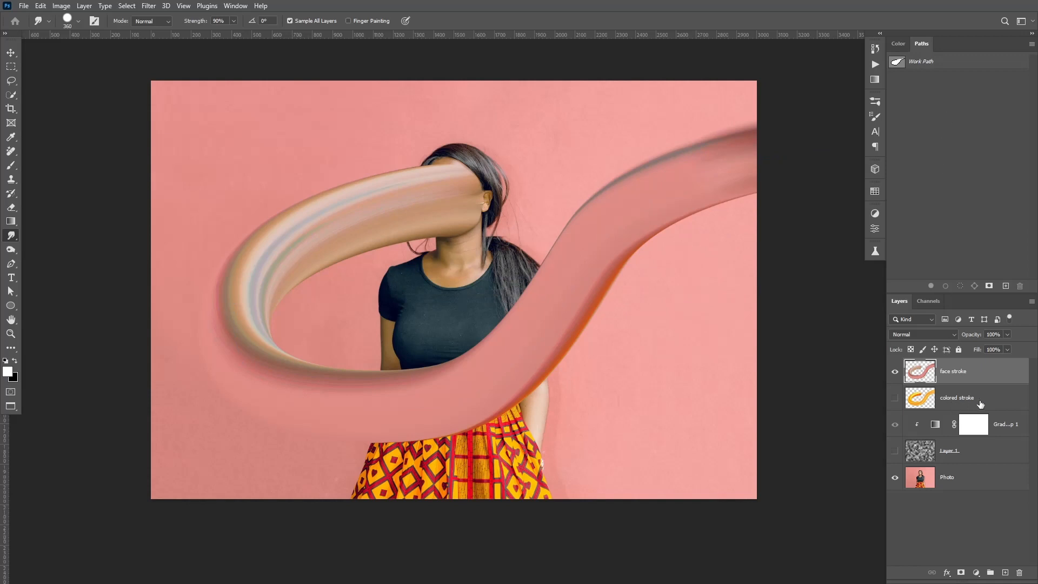
Step: Put the colored stroke layer in a group and mask the group to the outline of the colored stroke
left_click(1008, 402)
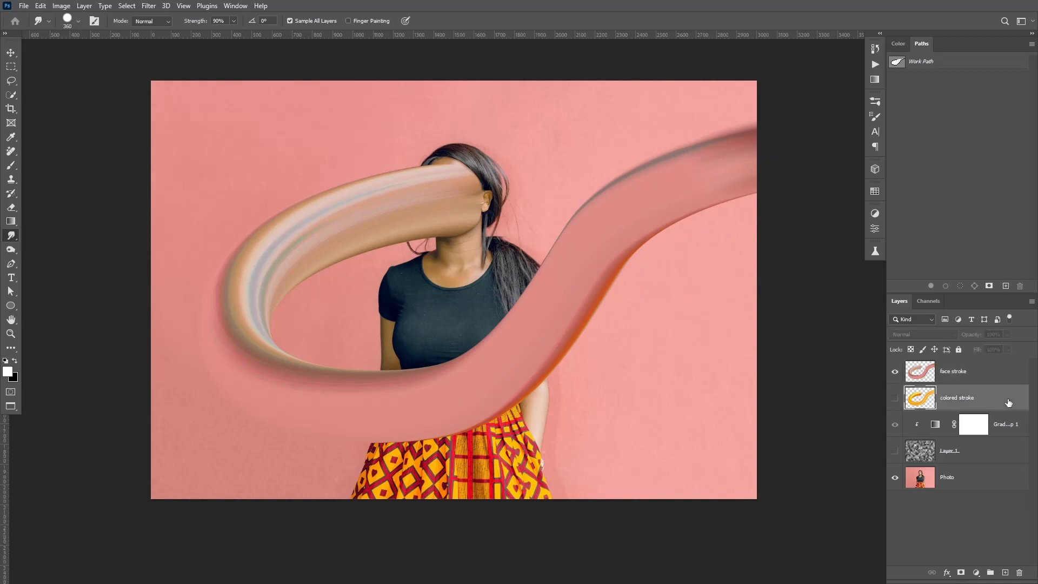
key("ctrl+g")
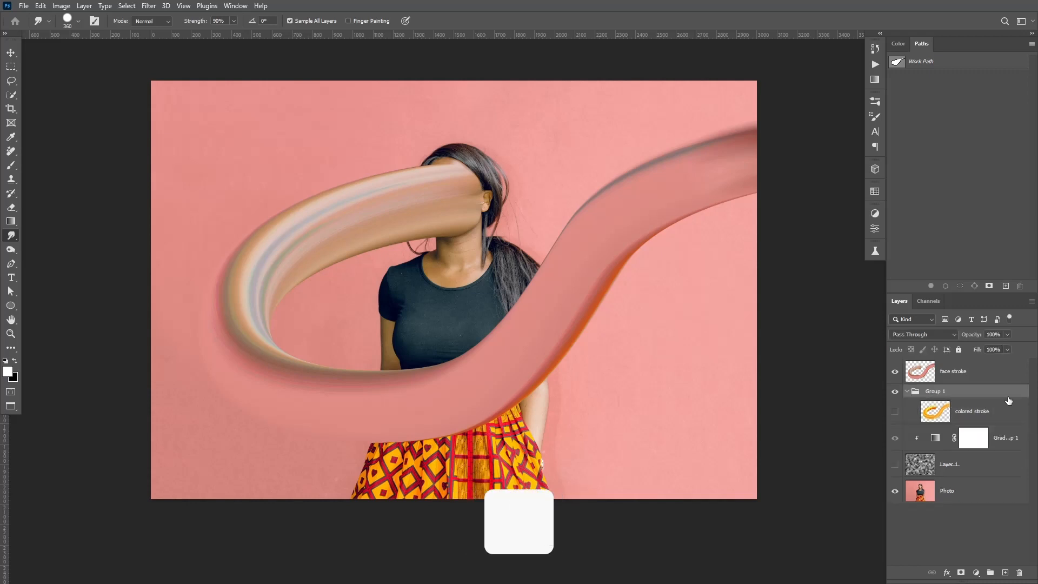
left_click(941, 412, "ctrl")
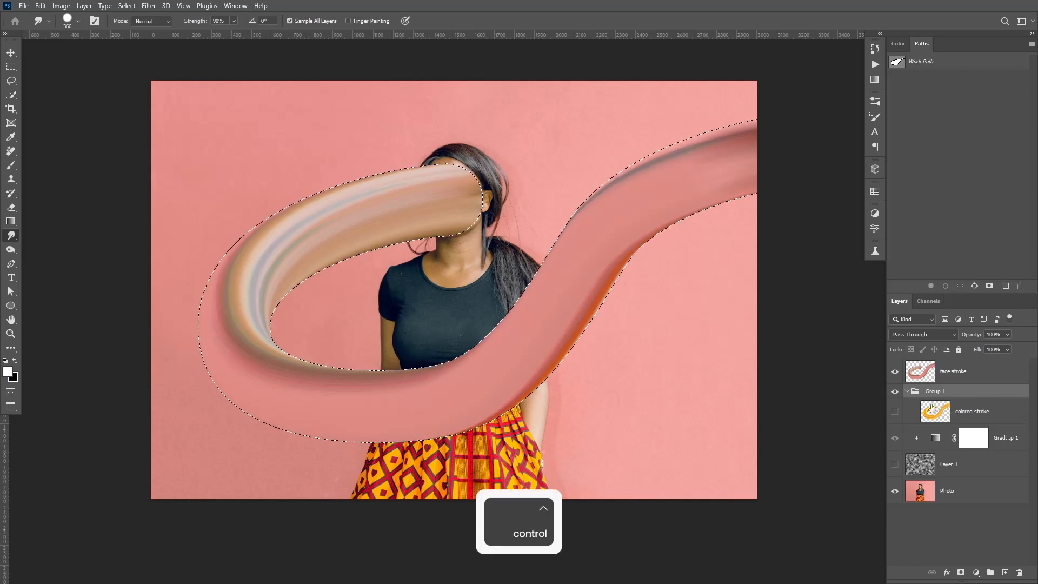
left_click(961, 573)
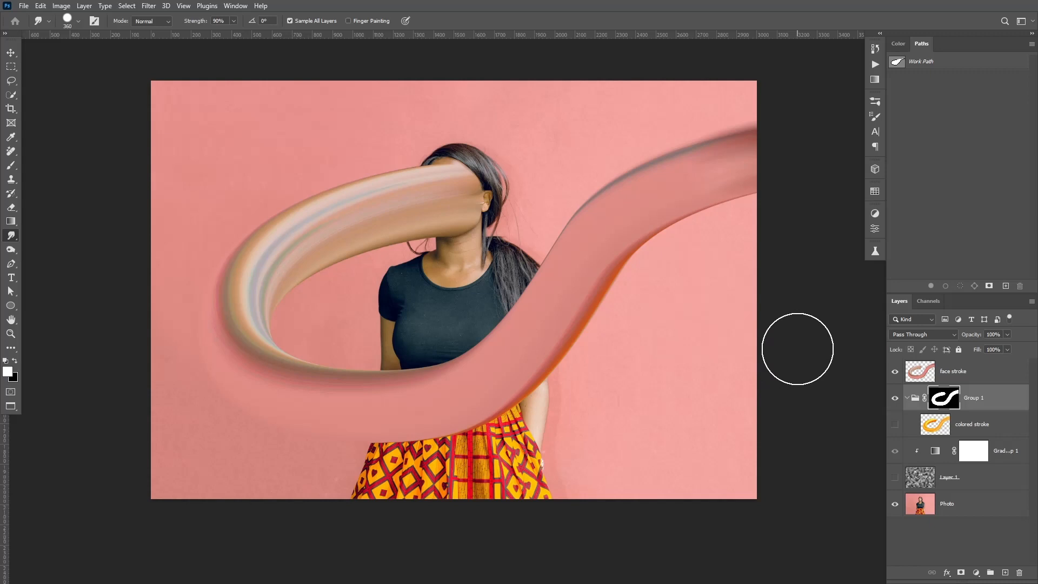
Step: Move the face stroke layer into the masked group above the visible colored stroke and add a layer mask to it
left_click_drag(970, 371, 974, 420)
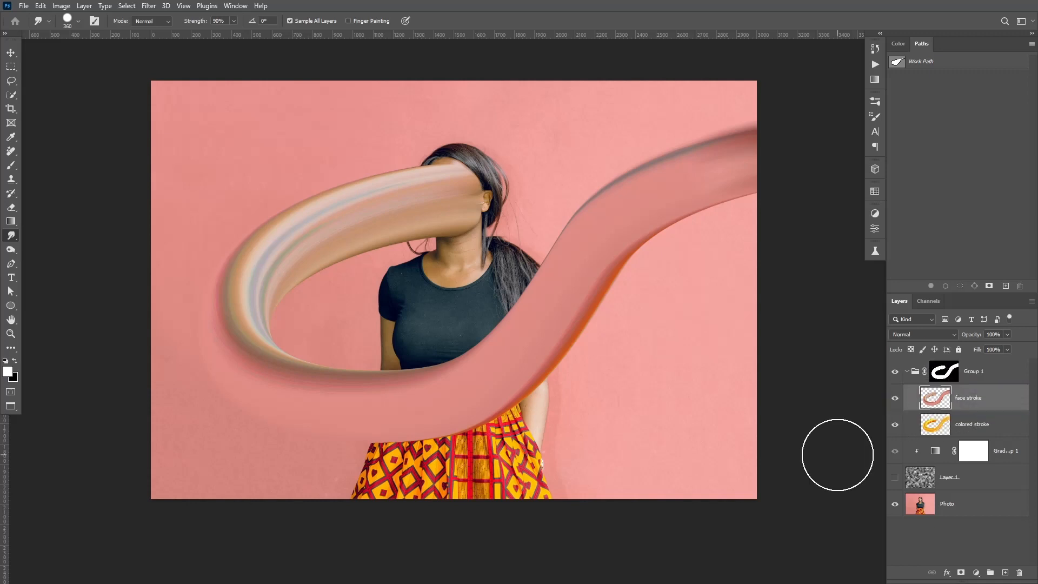
left_click(961, 573)
Step: Paint black on the face stroke mask with a 900 px Soft Round brush, revealing orange at the stroke's far end by the canvas edge
key("b")
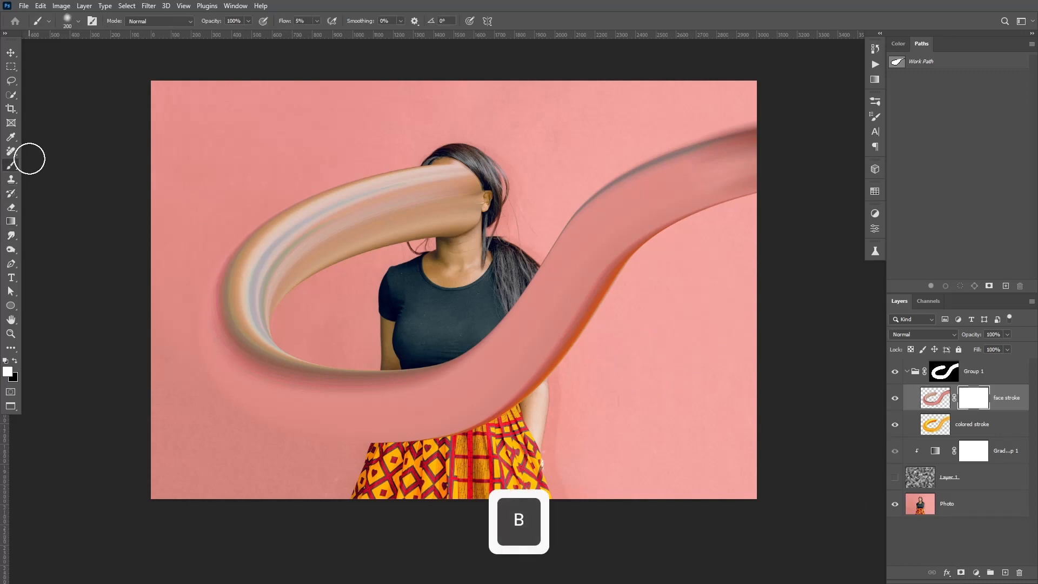
left_click(79, 21)
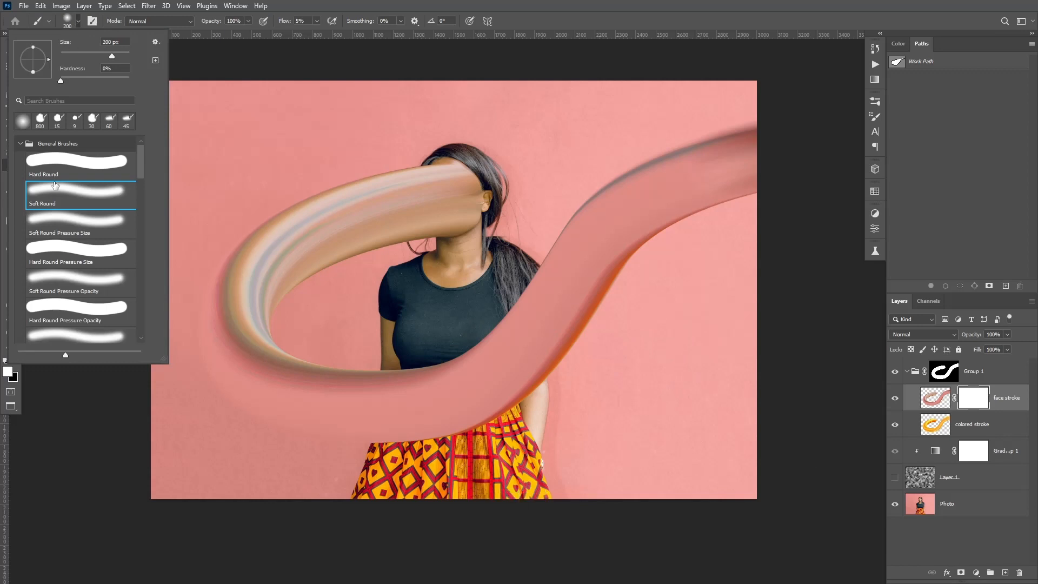
left_click(597, 111)
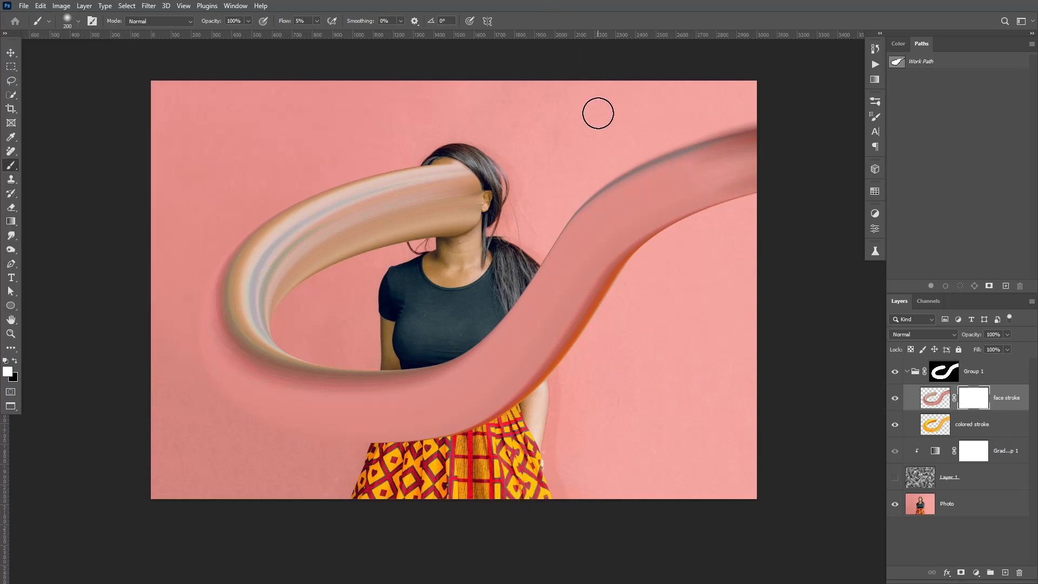
key("bracketright")
key("bracketright")
key("bracketright")
key("bracketright")
key("bracketright")
key("bracketright")
key("bracketright")
key("bracketright")
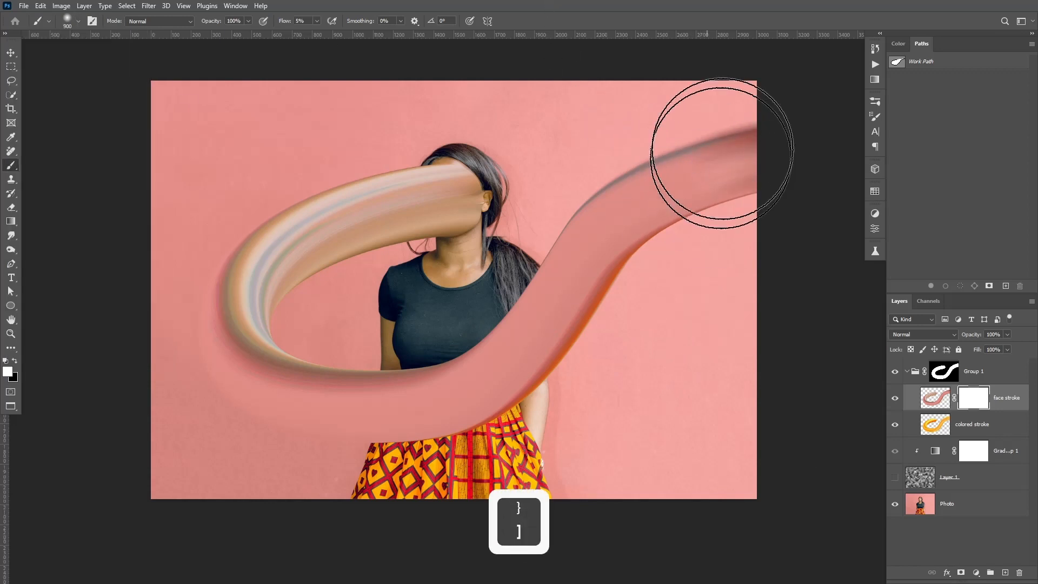
key("x")
left_click_drag(741, 132, 633, 189)
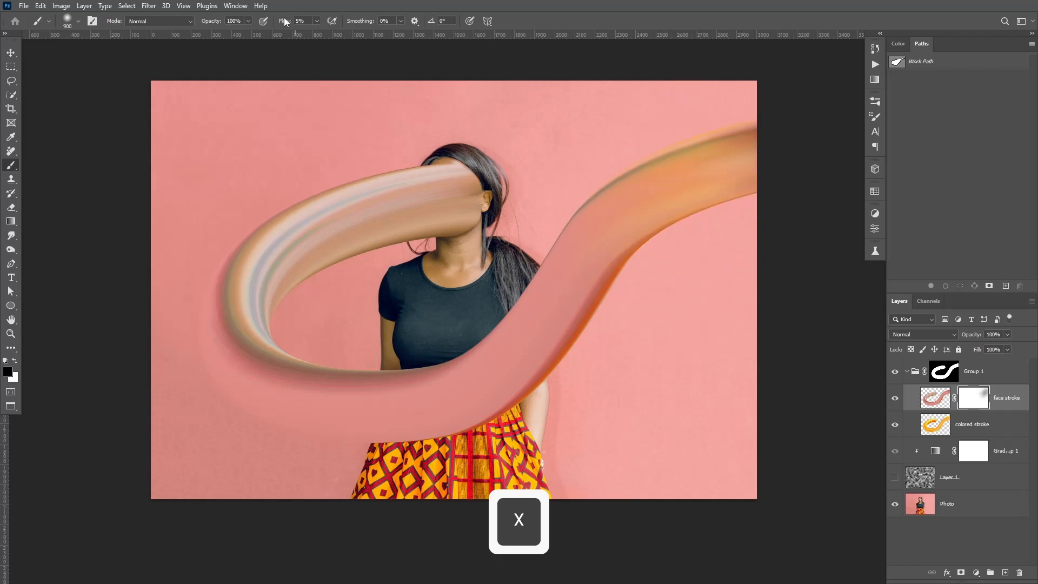
Step: Raise the brush flow and mask out the rest of the face stroke with smaller brushes, leaving a soft blend beside the face
left_click_drag(284, 20, 346, 21)
key("bracketleft")
key("bracketleft")
key("bracketleft")
mouse_move(746, 130)
left_mouse_down()
mouse_move(524, 366)
mouse_move(307, 416)
mouse_move(211, 313)
mouse_move(273, 215)
mouse_move(327, 213)
mouse_move(335, 254)
mouse_move(357, 225)
mouse_move(429, 234)
mouse_move(440, 174)
mouse_move(417, 243)
left_mouse_up()
key("bracketleft")
key("bracketleft")
key("x")
key("bracketright")
key("bracketright")
Step: Save the work path as a permanent path and duplicate it, with the Pen tool active
key("p")
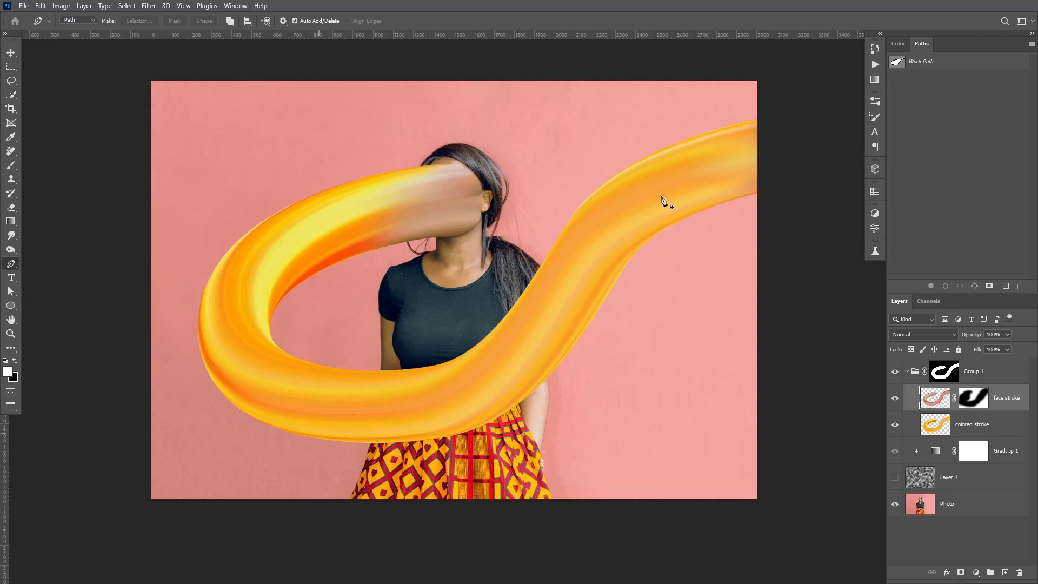
left_click(952, 65)
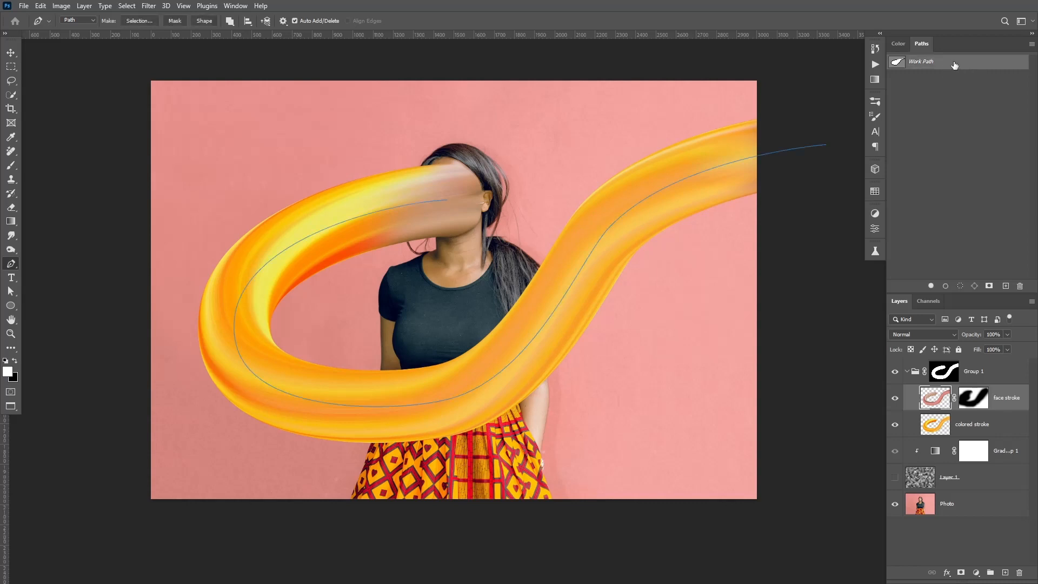
left_click_drag(954, 65, 1006, 286)
left_click_drag(937, 64, 1004, 285)
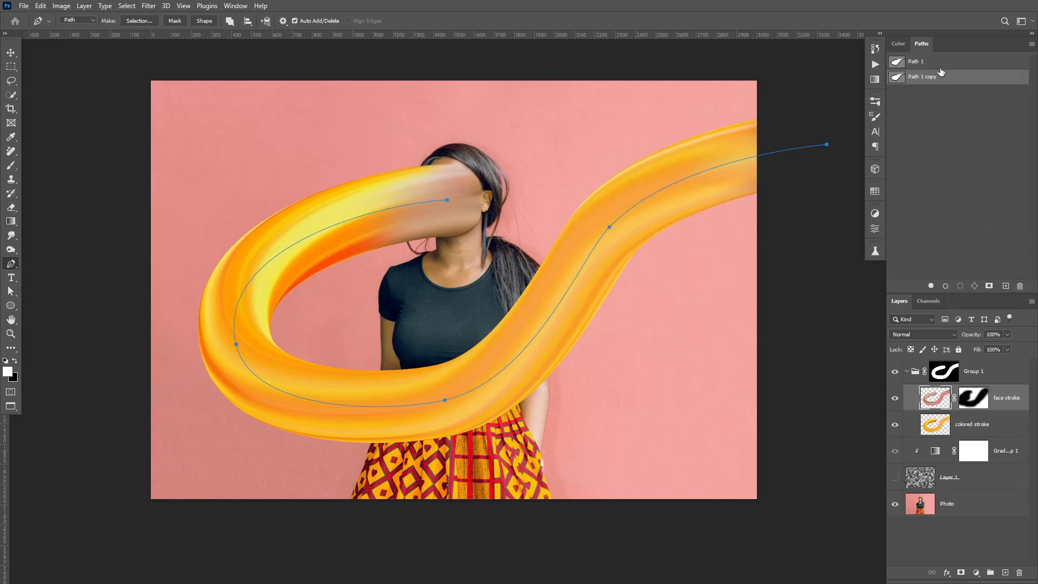
Step: Show the clouds texture layer and toggle Group 1's visibility to compare the stroke with the texture beneath it
left_click(906, 372)
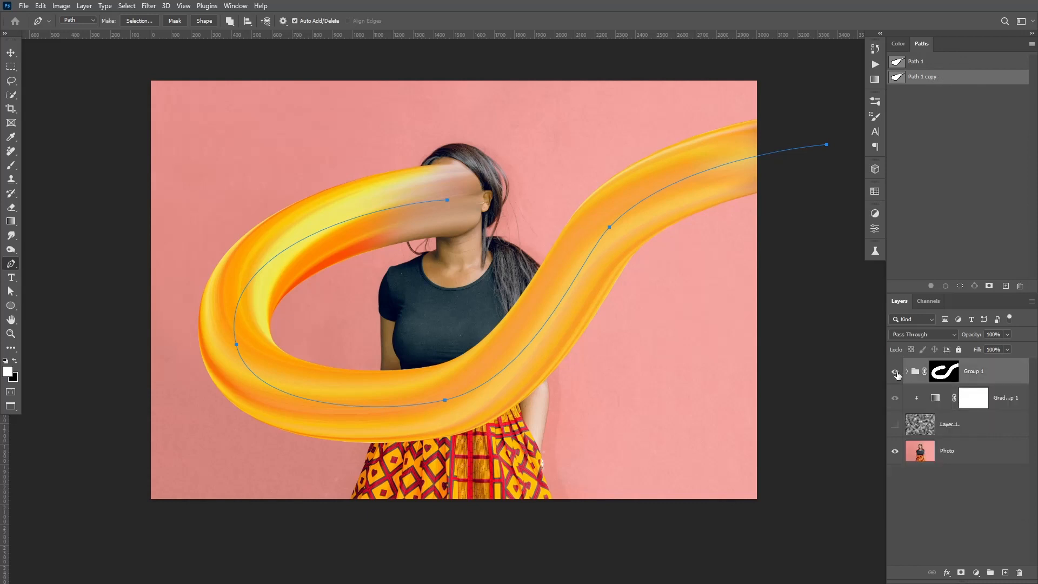
left_click(896, 425)
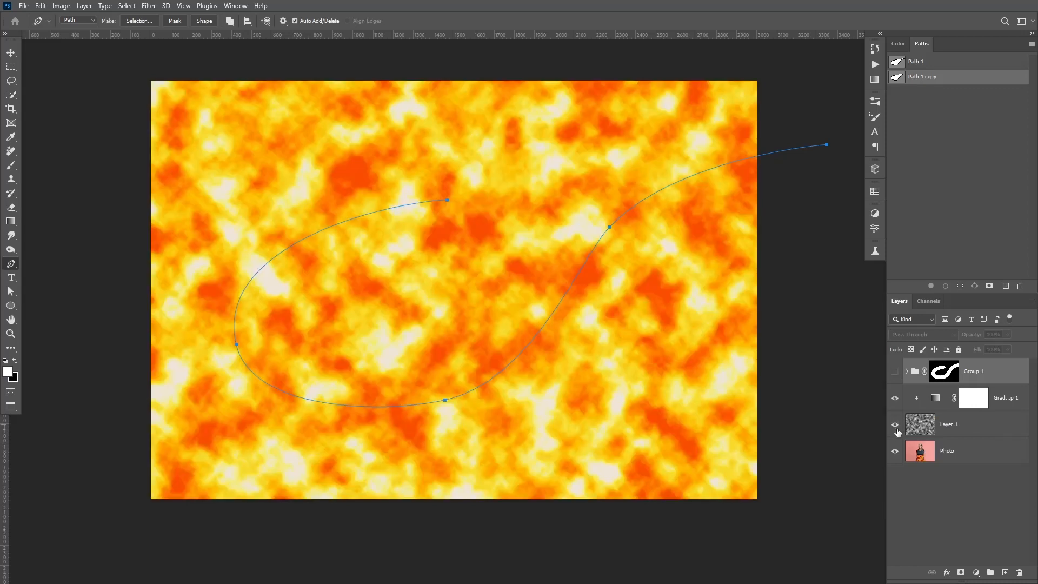
left_click(895, 372)
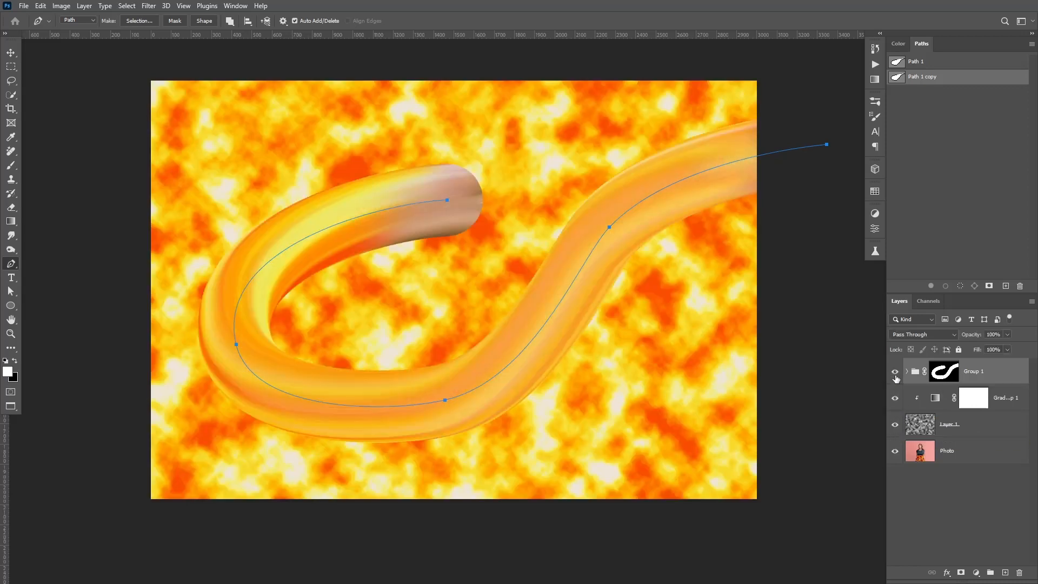
left_click(895, 372)
left_click(895, 371)
left_click(895, 372)
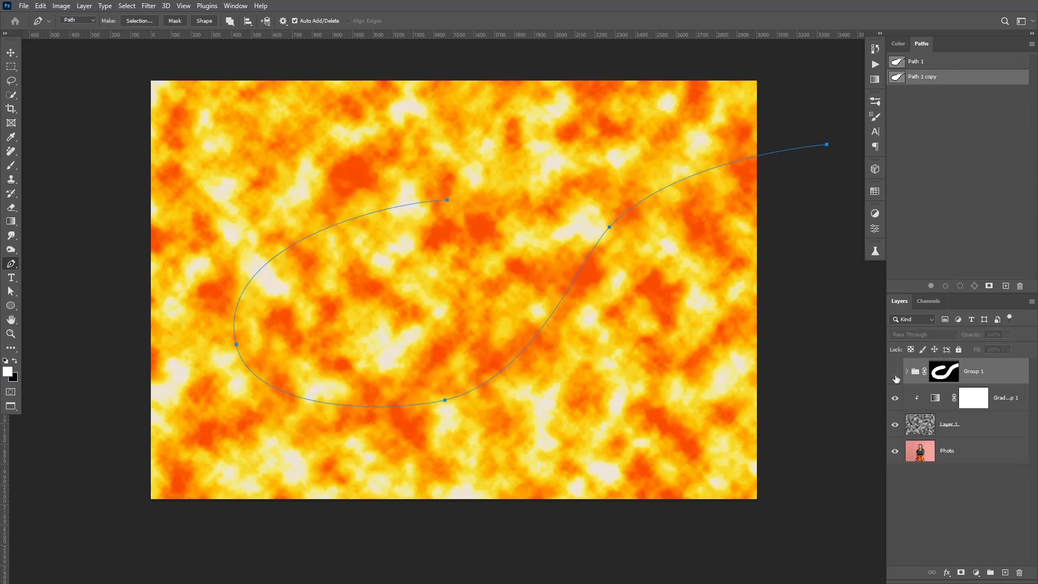
left_click(895, 372)
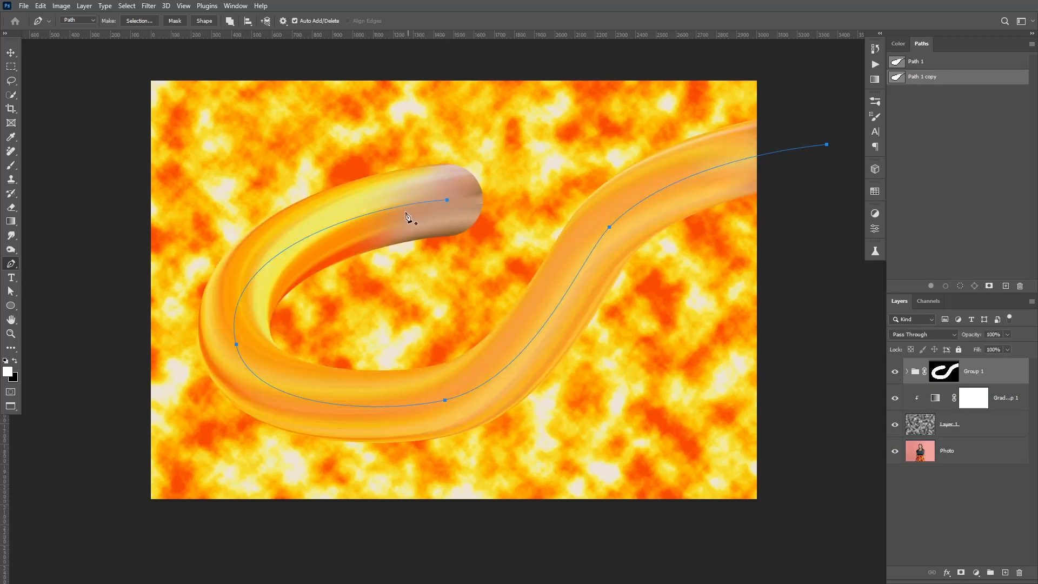
Step: Hide the face stroke layer inside Group 1 and hide the clouds texture layer again
left_click(906, 372)
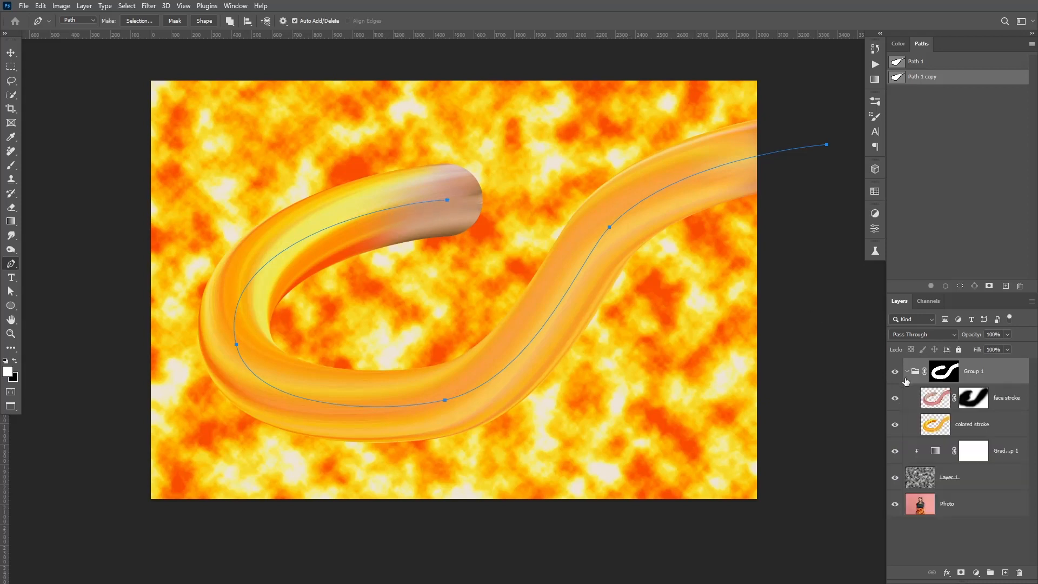
left_click(894, 400)
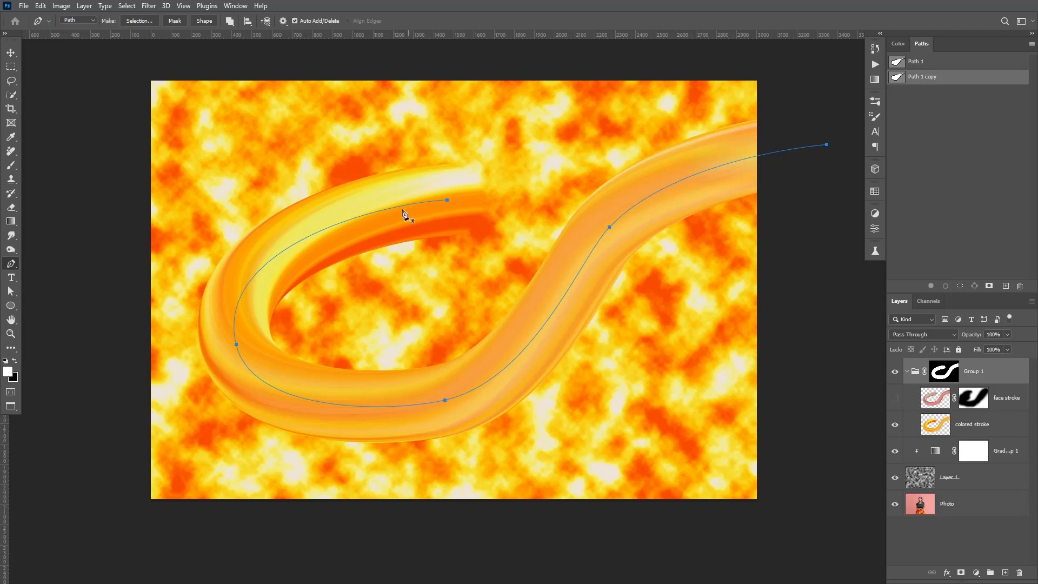
left_click(294, 244)
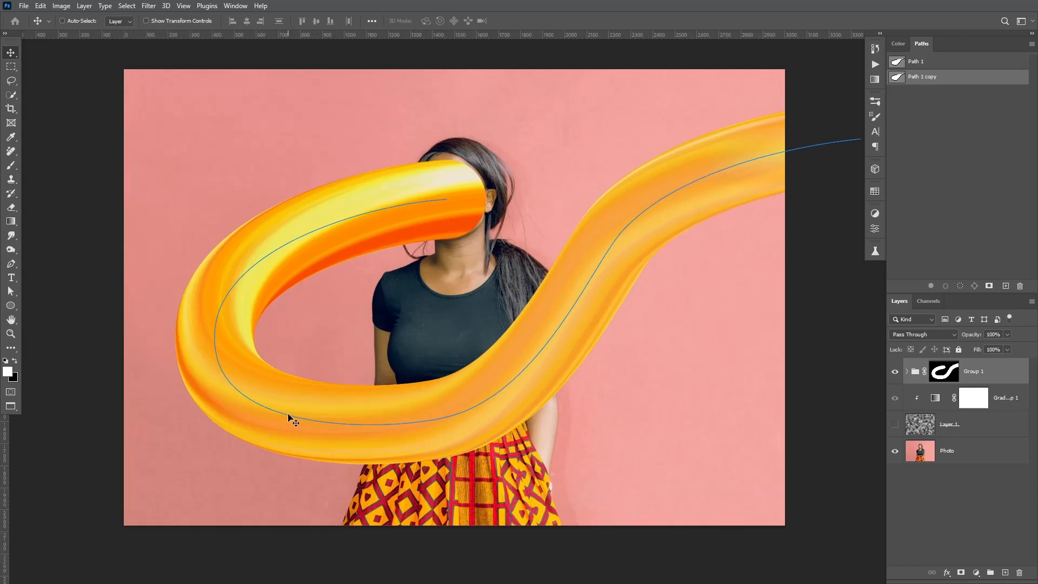
Step: Add an anchor point to Path 1 copy just past the loop's lower-left bend and delete the path portion from there to the face
key("p")
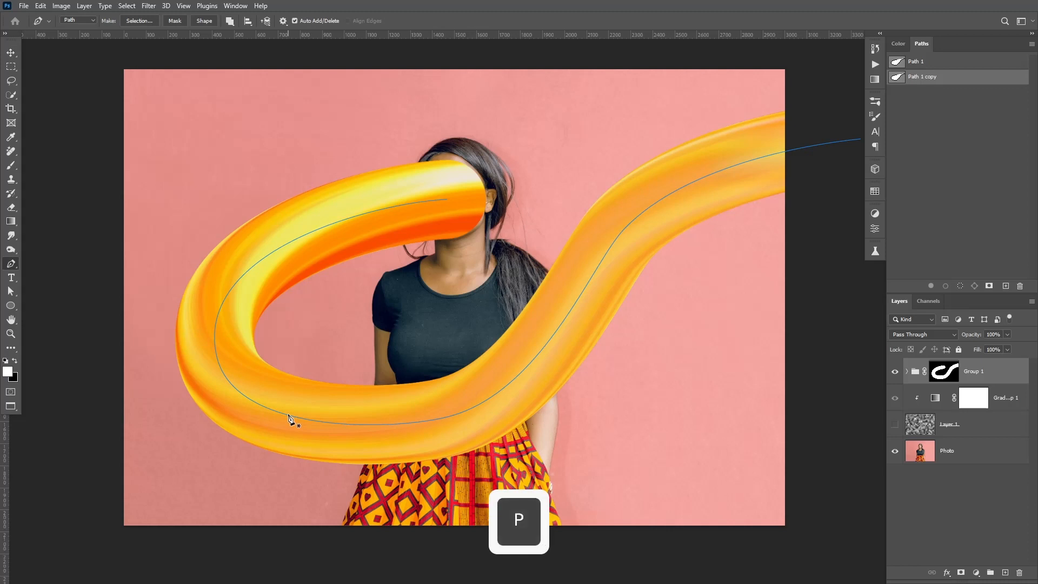
left_click_drag(424, 160, 474, 256)
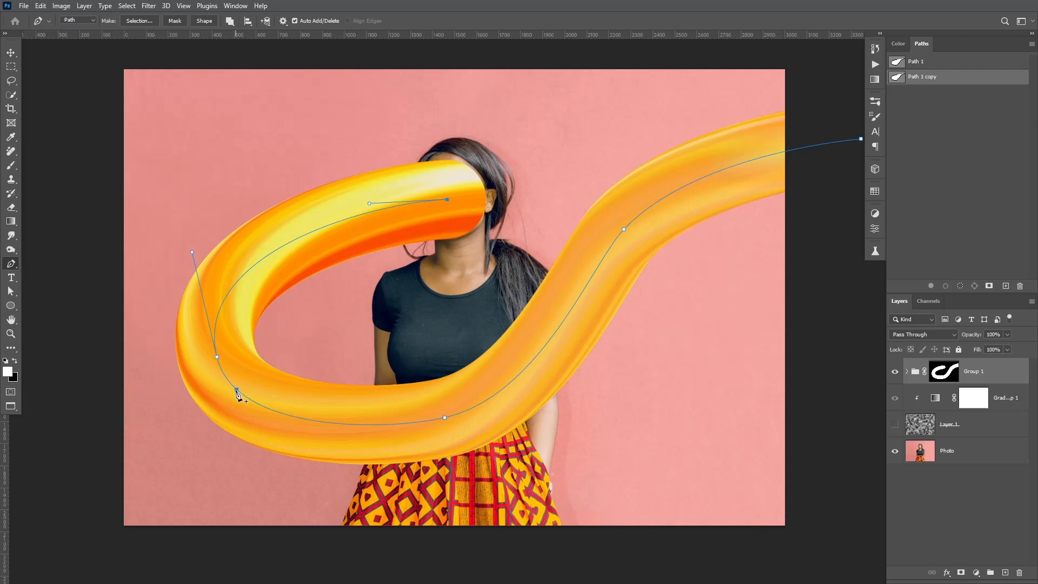
key("ctrl")
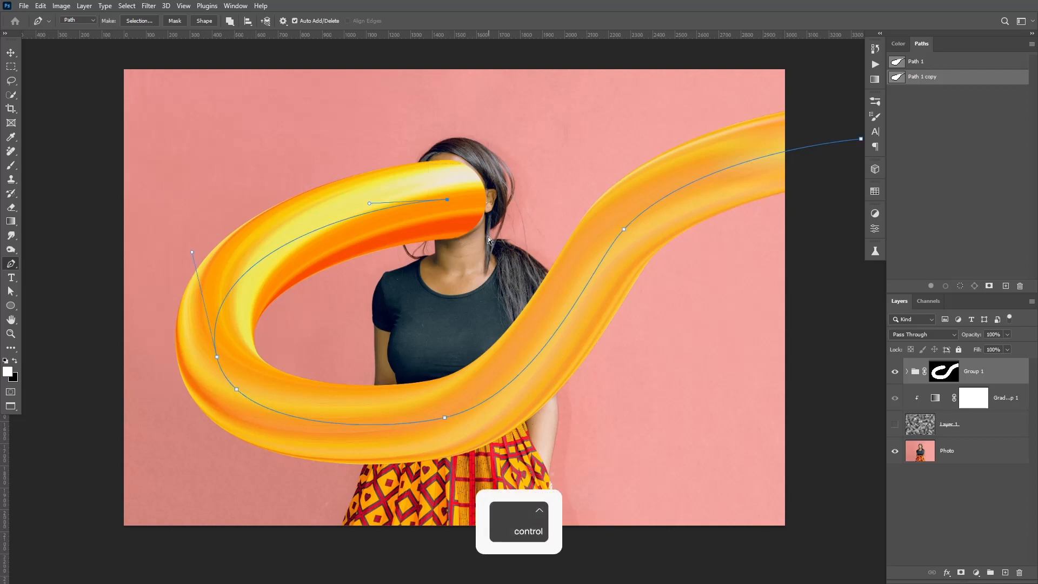
left_click_drag(191, 334, 272, 368)
key("Delete")
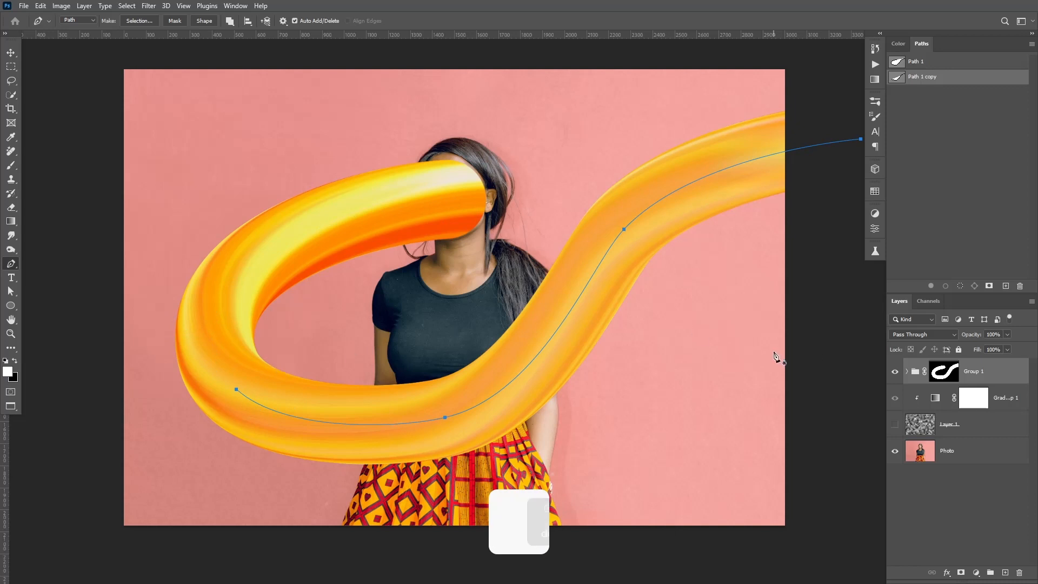
Step: Create a new layer named Layer 2 above Group 1, hide Group 1 and show the clouds texture
key("ctrl+shift+n")
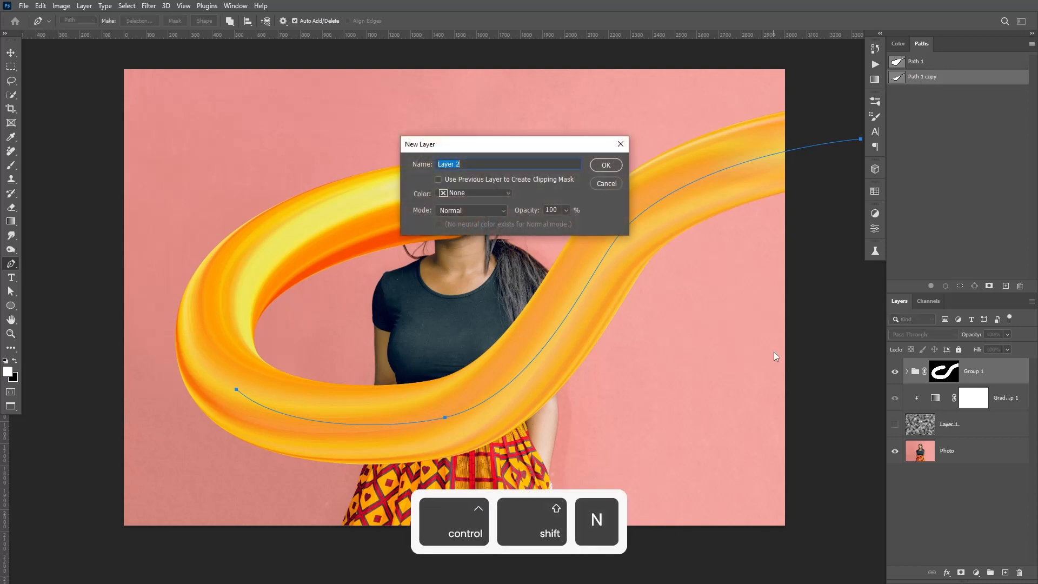
key("Return")
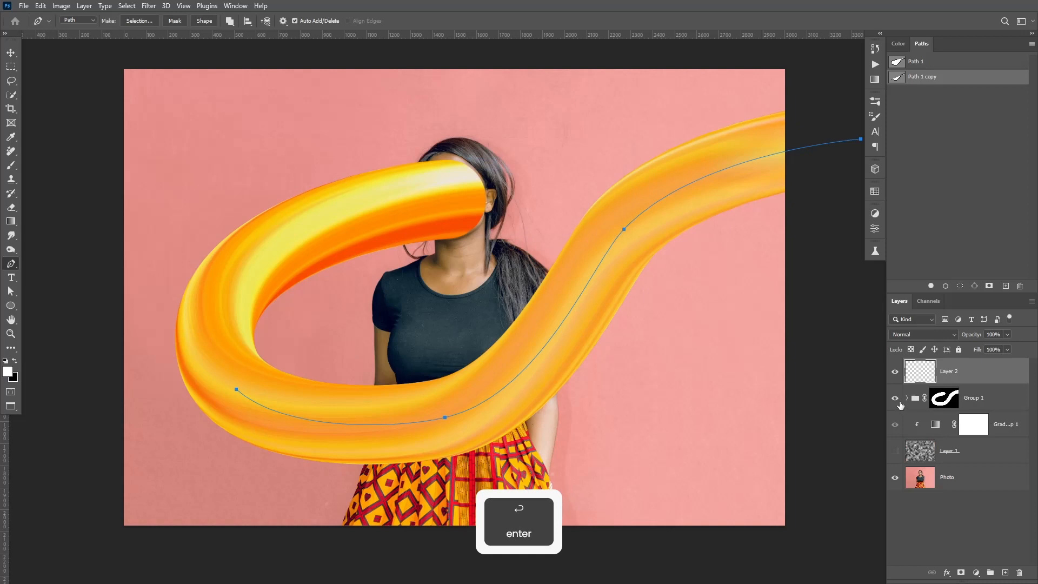
left_click(897, 402)
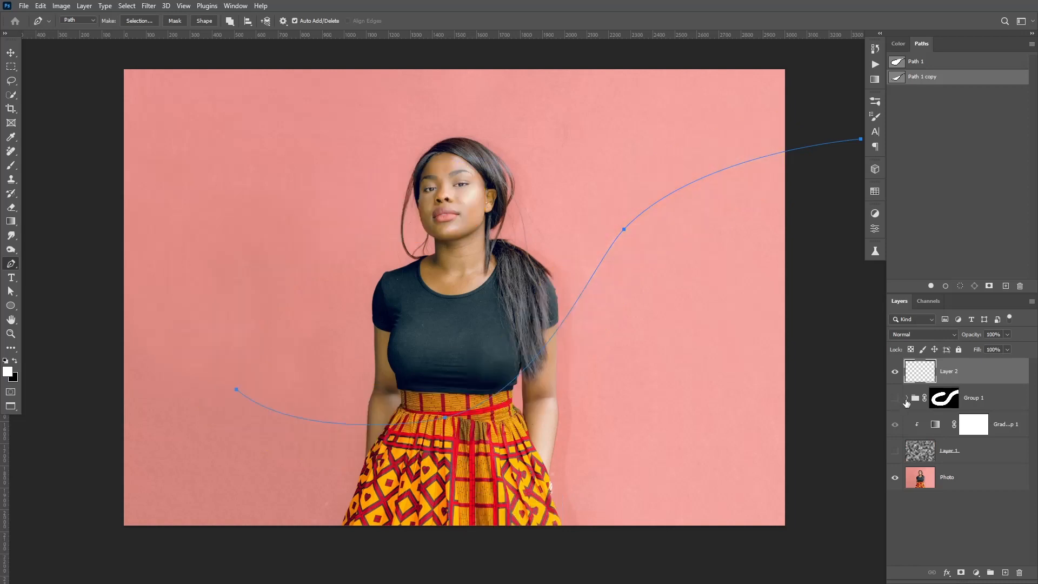
left_click(895, 451)
Step: Stroke the shortened path on Layer 2 with the Smudge tool, using a 360 px Hard Round brush at 90% strength and sampling all layers
key("s")
right_click(249, 390)
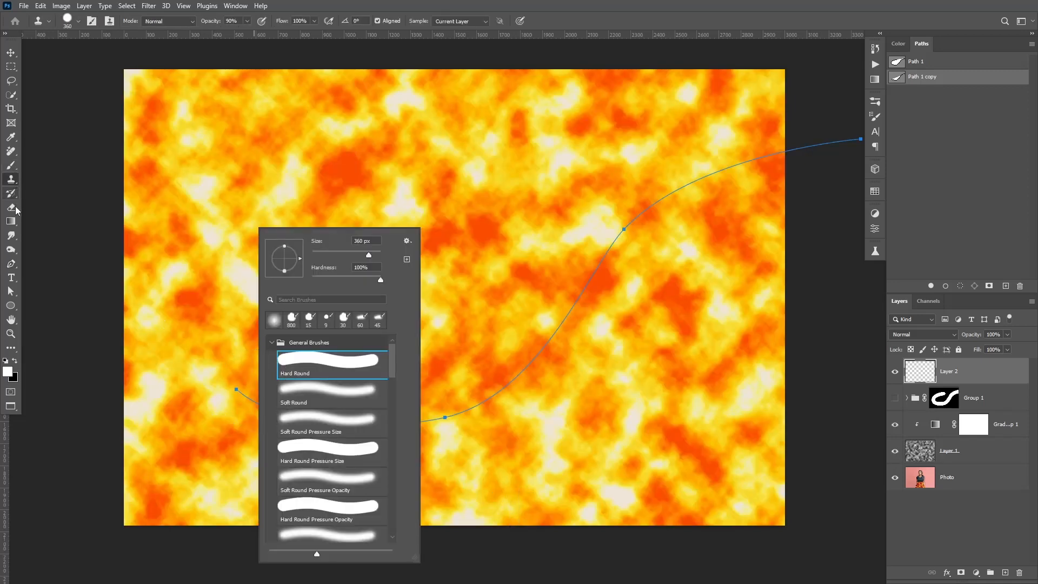
left_click(11, 236)
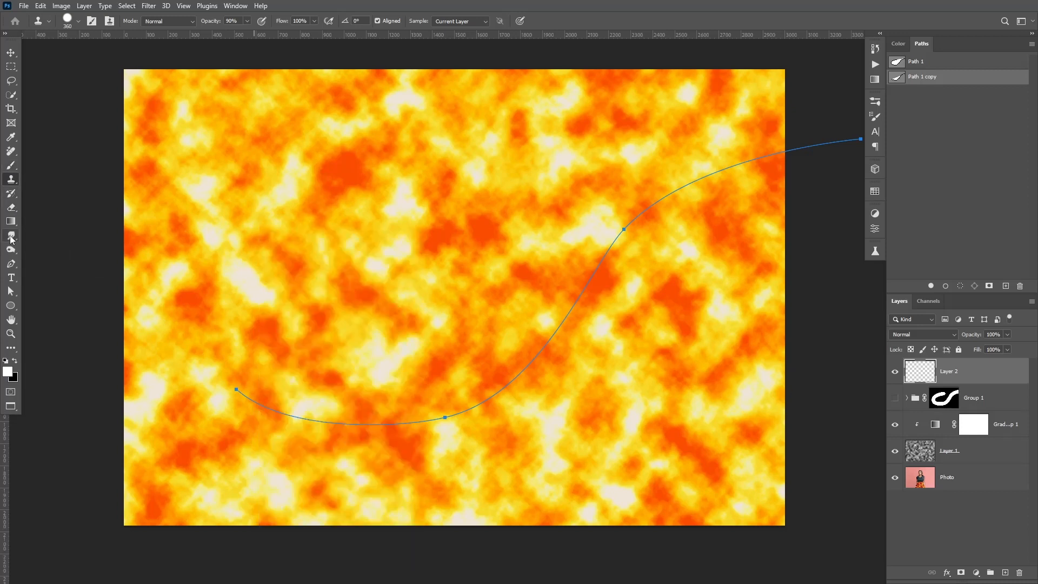
right_click(398, 294)
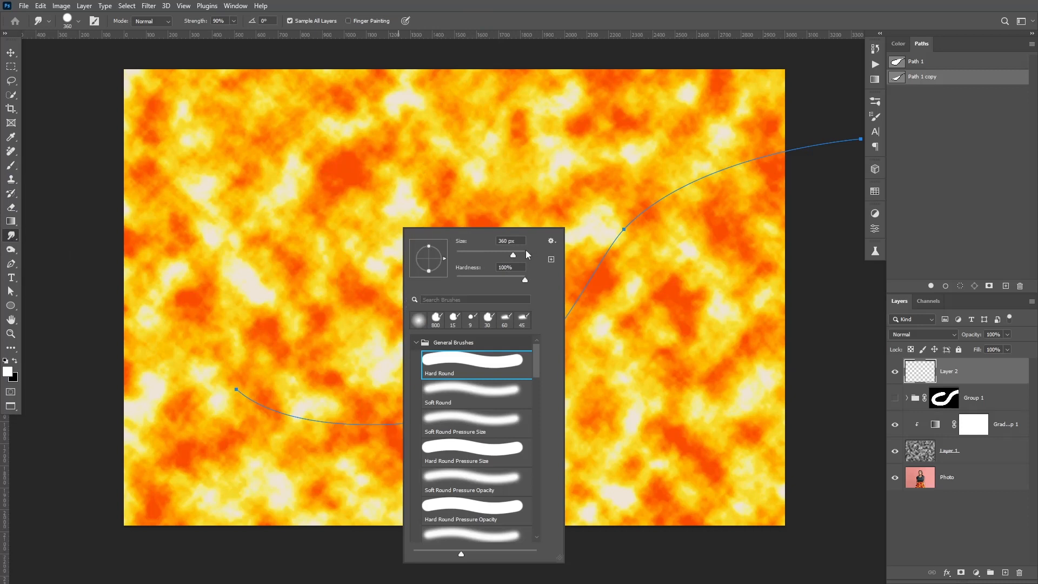
left_click(463, 12)
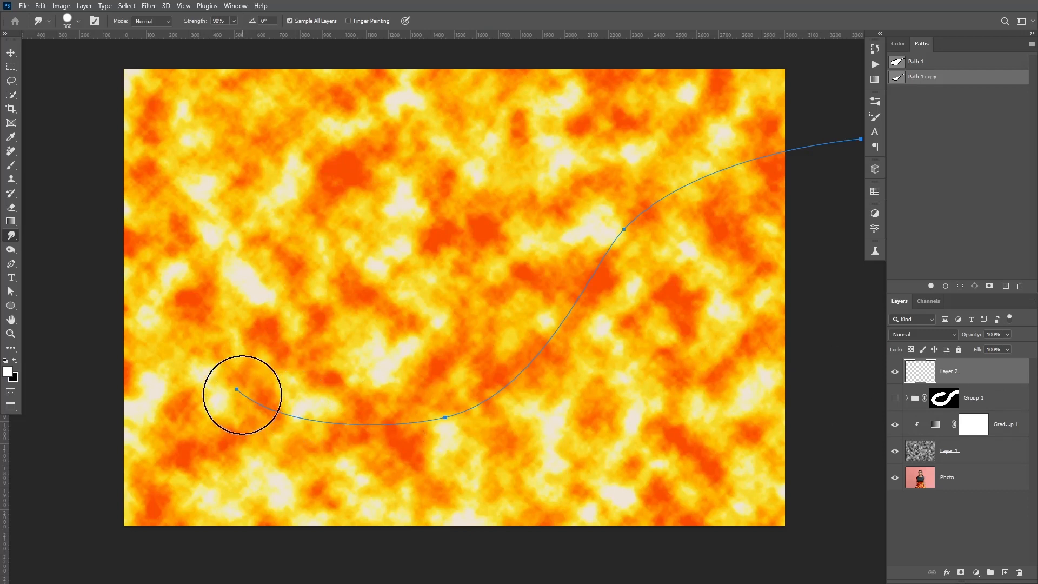
key("Return")
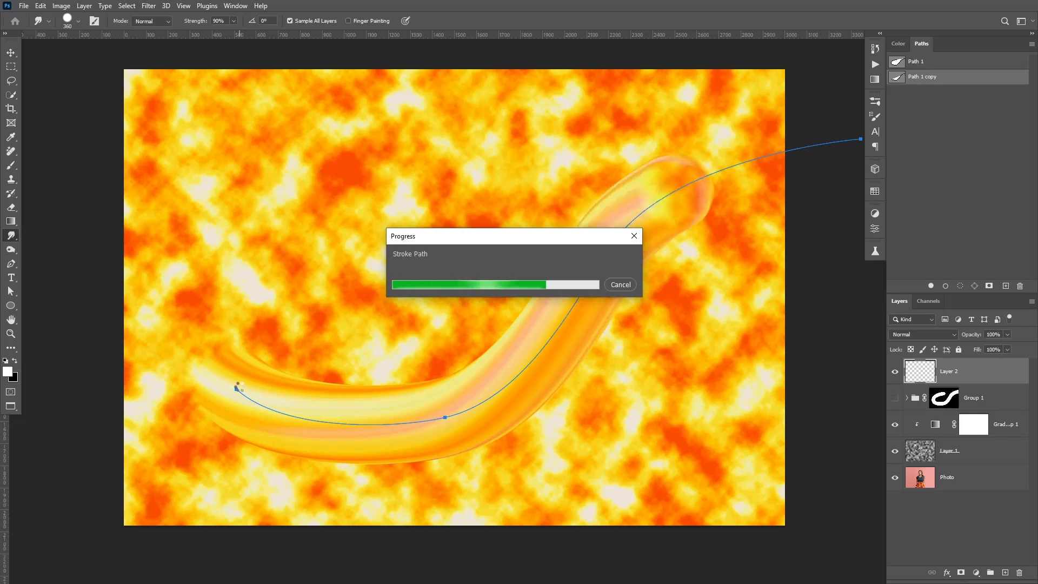
Step: Hide the clouds, show Group 1 and try offsetting the new Layer 2 stroke from the original stroke
left_click(894, 454)
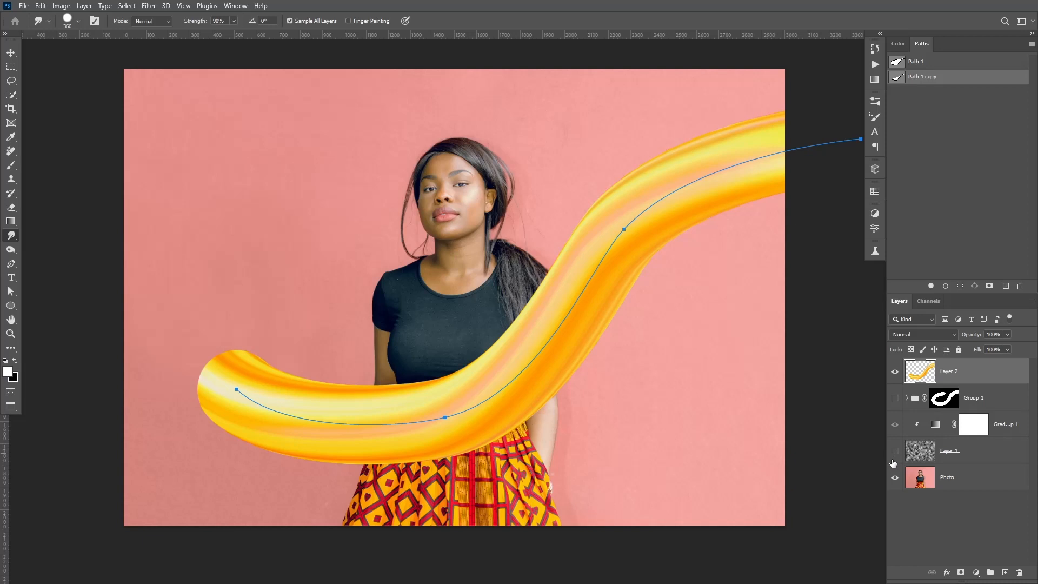
left_click(896, 399)
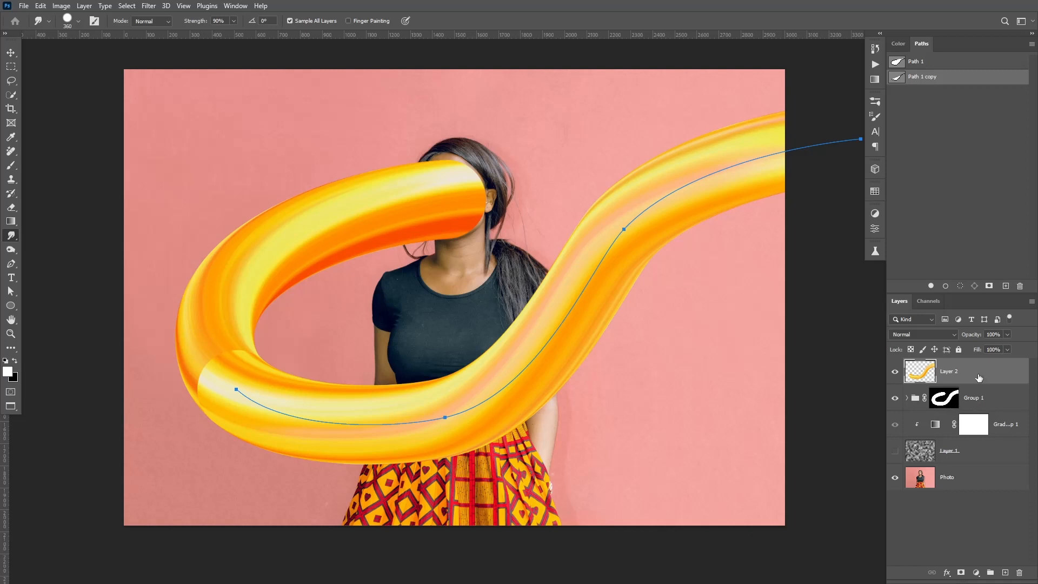
key("v")
left_click_drag(564, 341, 663, 394)
key("ctrl")
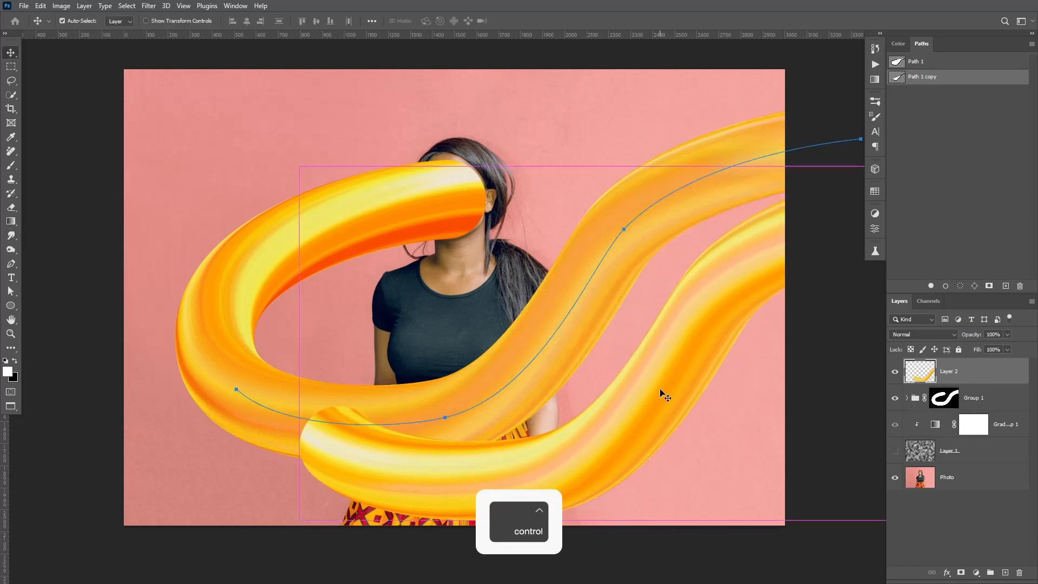
key("ctrl+z")
left_click_drag(579, 370, 639, 395)
Step: Undo the stroke moves, the visibility changes and the smudged stroke on Layer 2
key("ctrl+z")
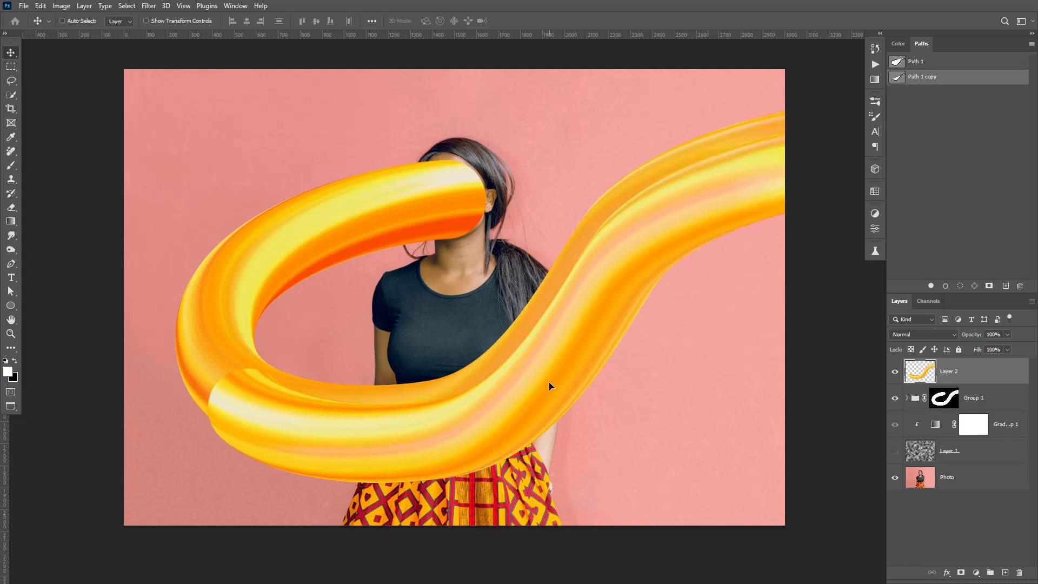
key("ctrl+z")
key("ctrl+z")
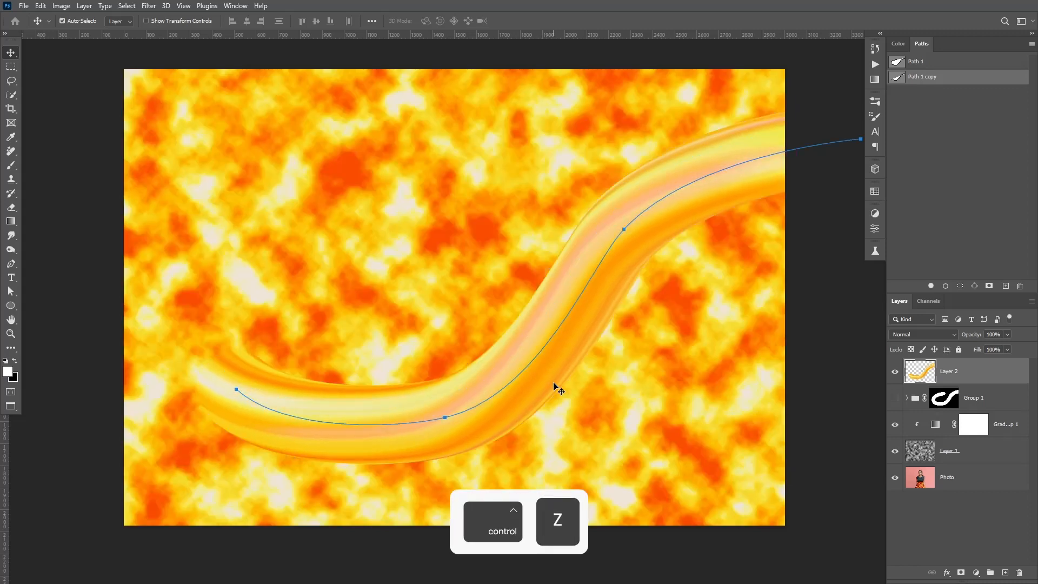
key("ctrl+z")
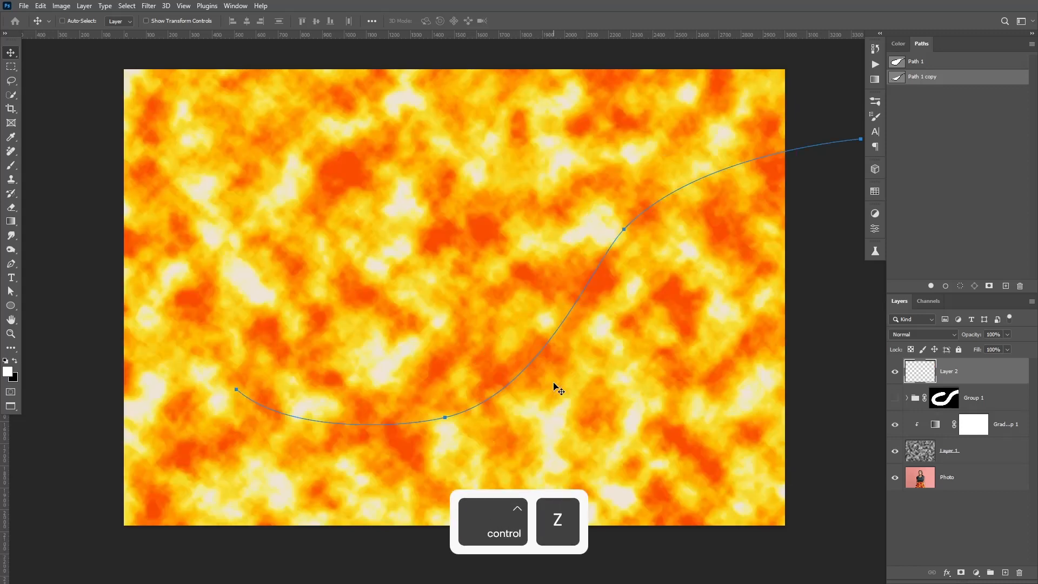
Step: Select the clouds layer and shift it down and to the left beneath the shortened path
key("v")
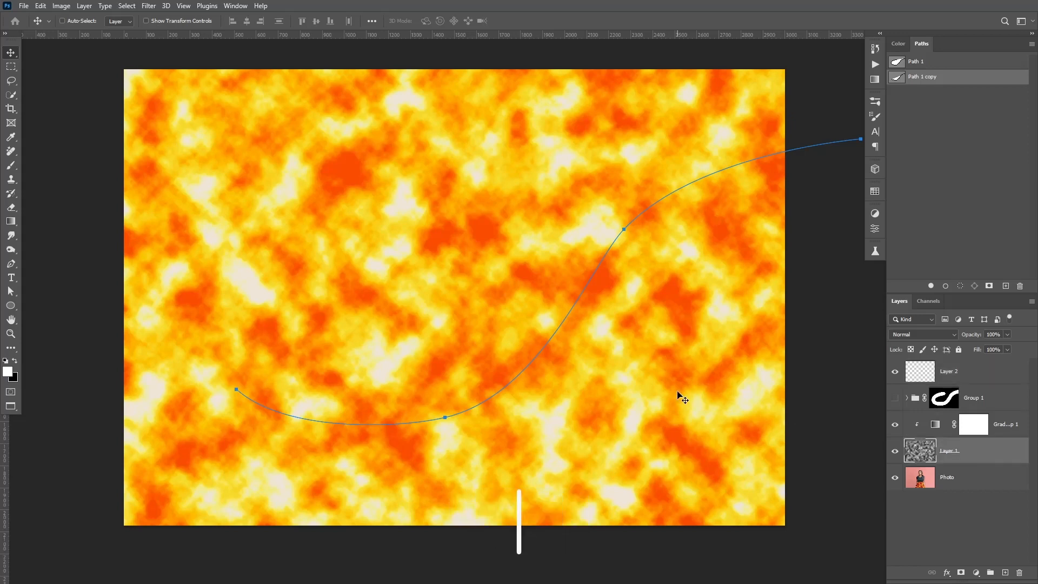
left_click_drag(679, 399, 679, 443)
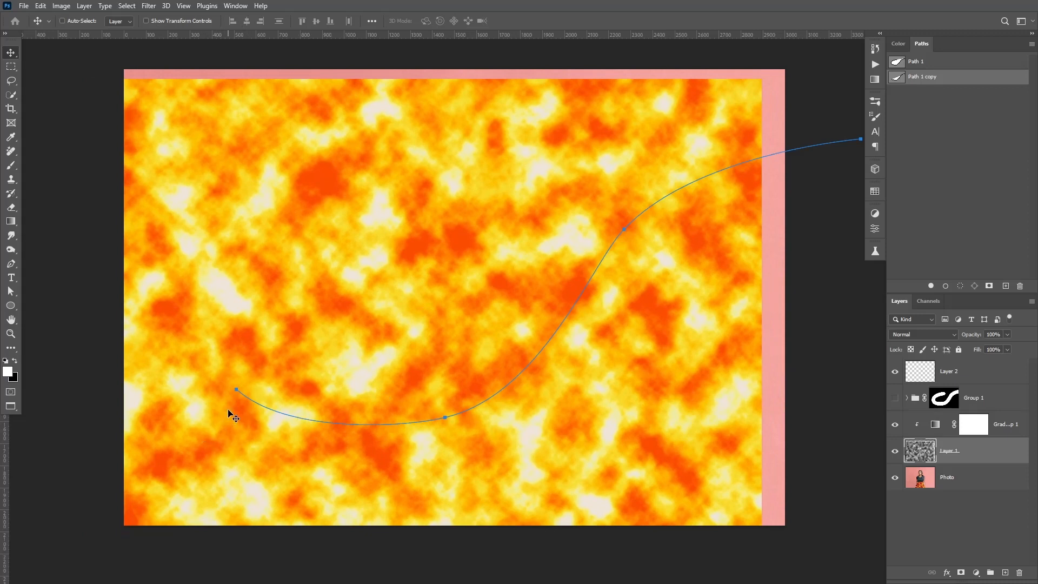
left_click_drag(228, 409, 279, 452)
key("Escape")
Step: Scale the clouds layer proportionally from its centre to about 130% so it covers the whole canvas
key("ctrl+t")
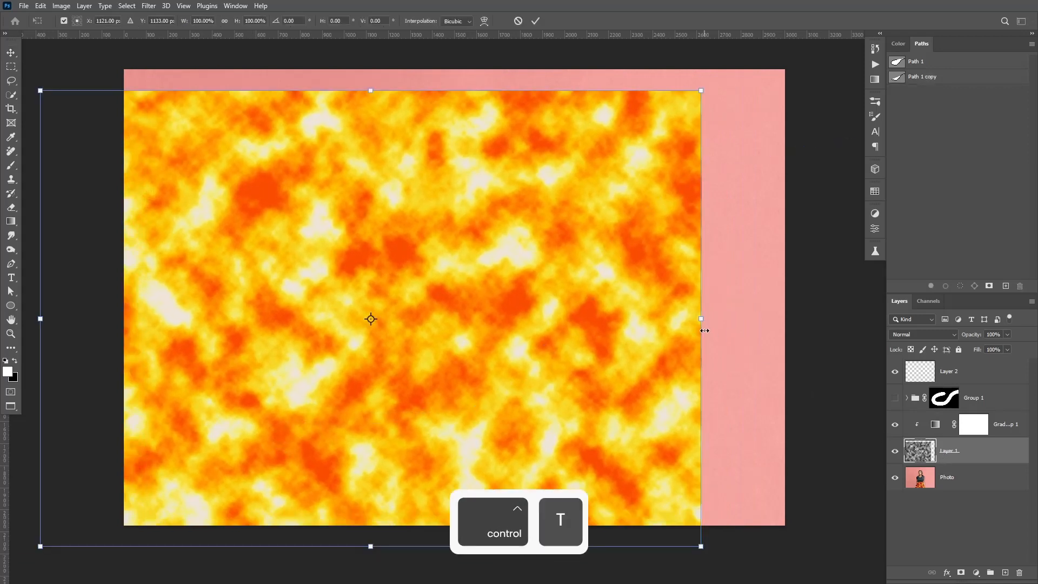
left_click_drag(703, 319, 788, 319)
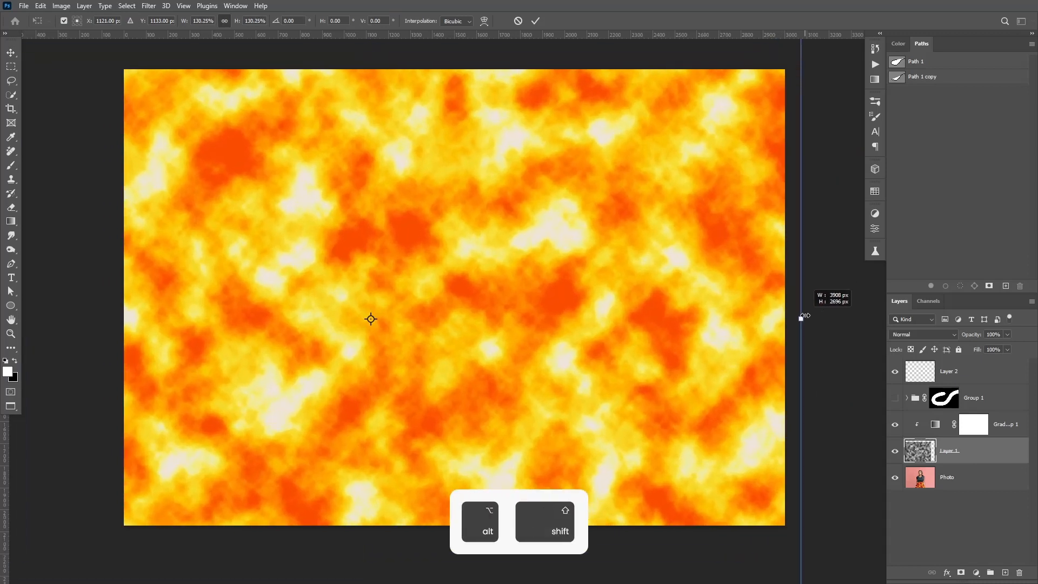
key("Return")
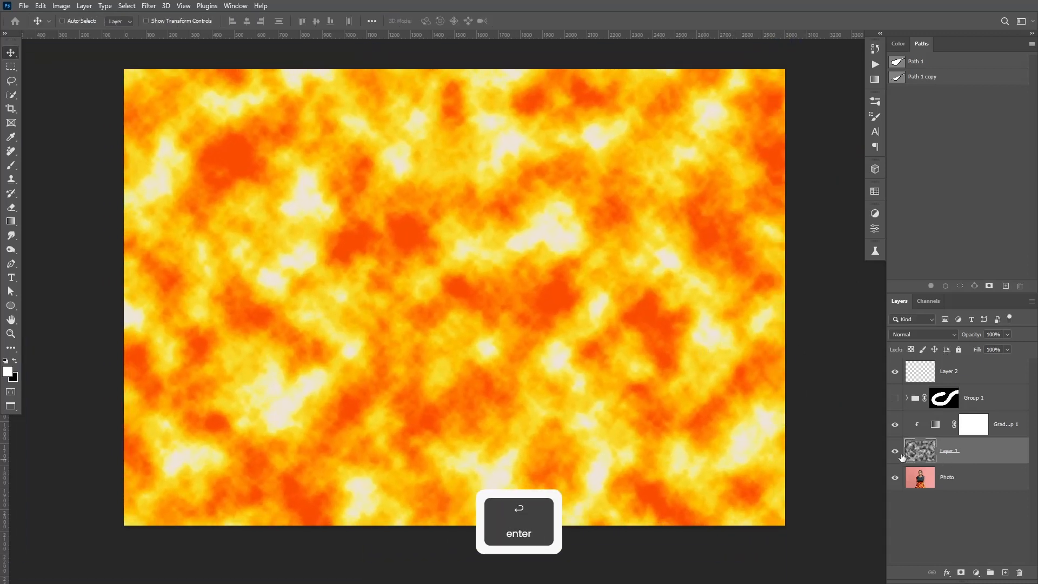
Step: Undo and redo the clouds layer's enlargement to compare the texture before and after scaling
key("ctrl+z")
key("ctrl+z")
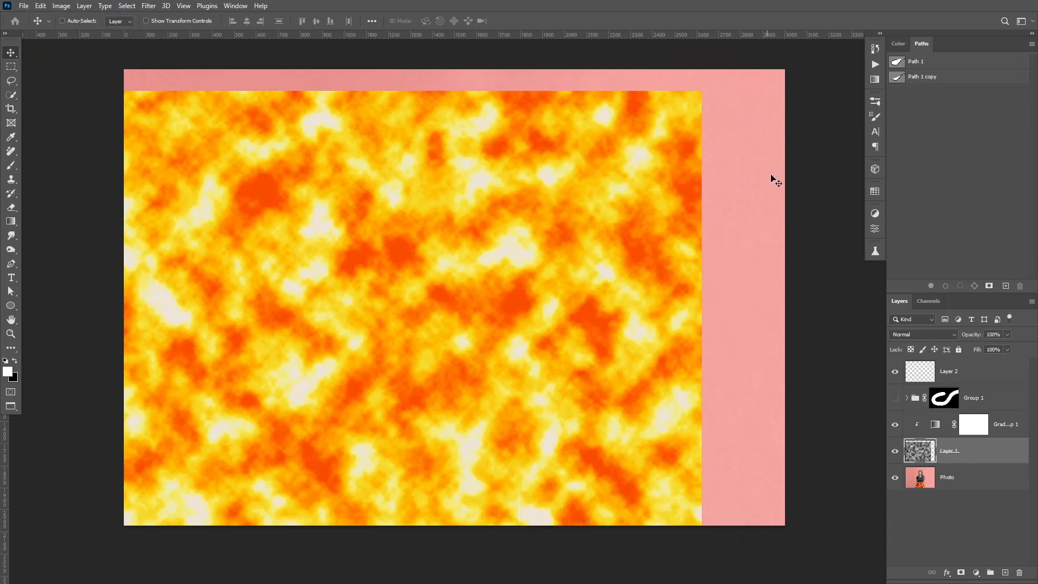
key("ctrl+shift+z")
key("ctrl+shift+z")
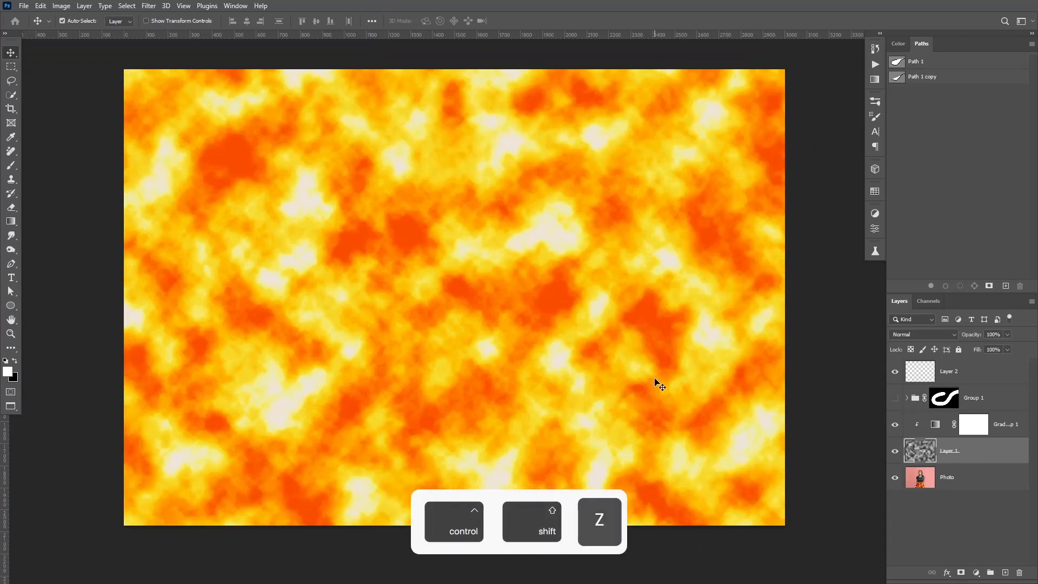
Step: Show Path 1 copy again and reposition the enlarged clouds so different colours lie under the path's start
left_click(950, 78)
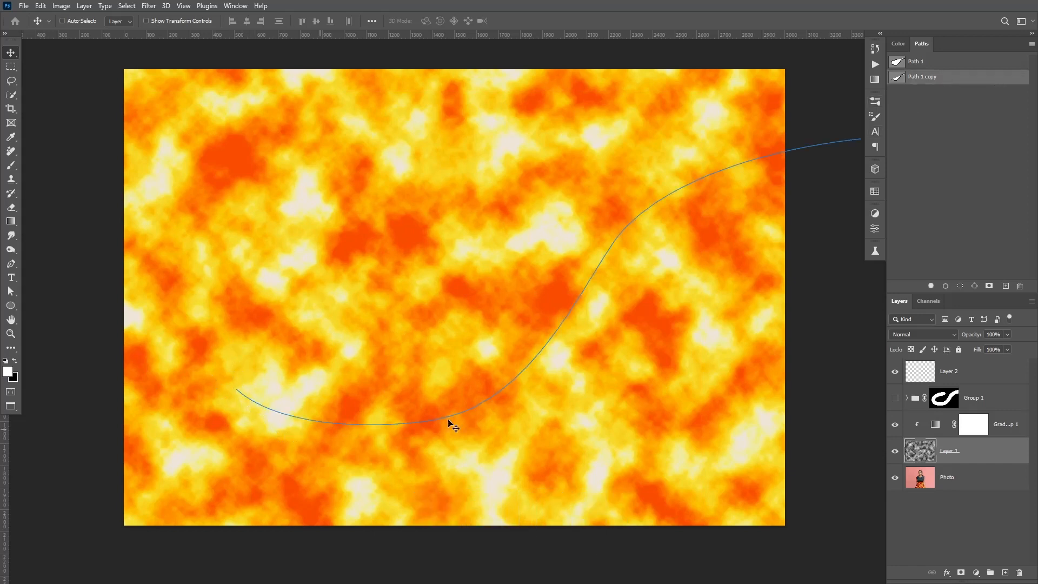
left_click_drag(400, 419, 431, 461)
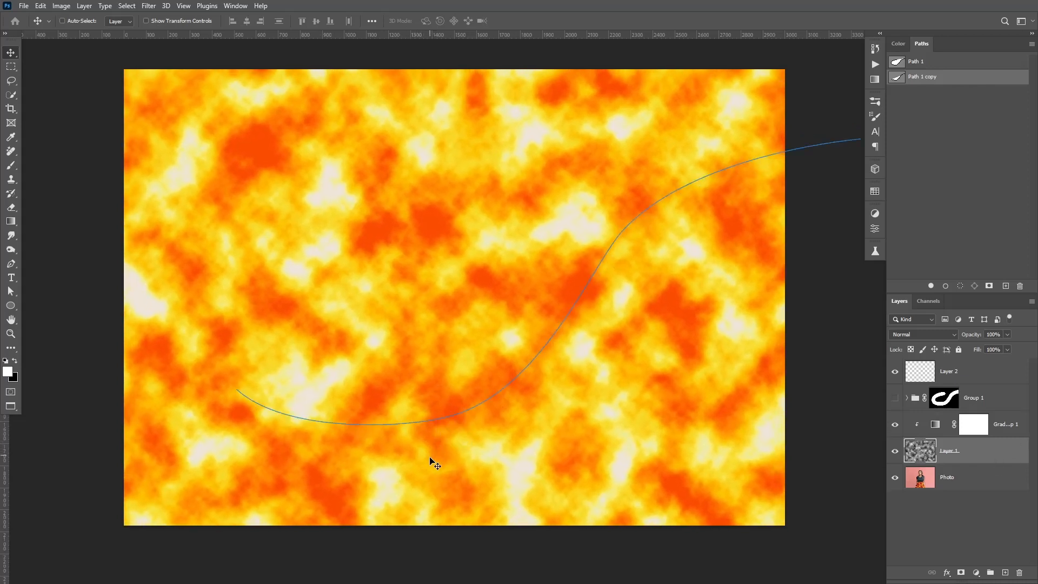
Step: Stroke Path 1 copy on Layer 2 with the Smudge tool at 90% strength, sampling all layers
left_click(982, 376)
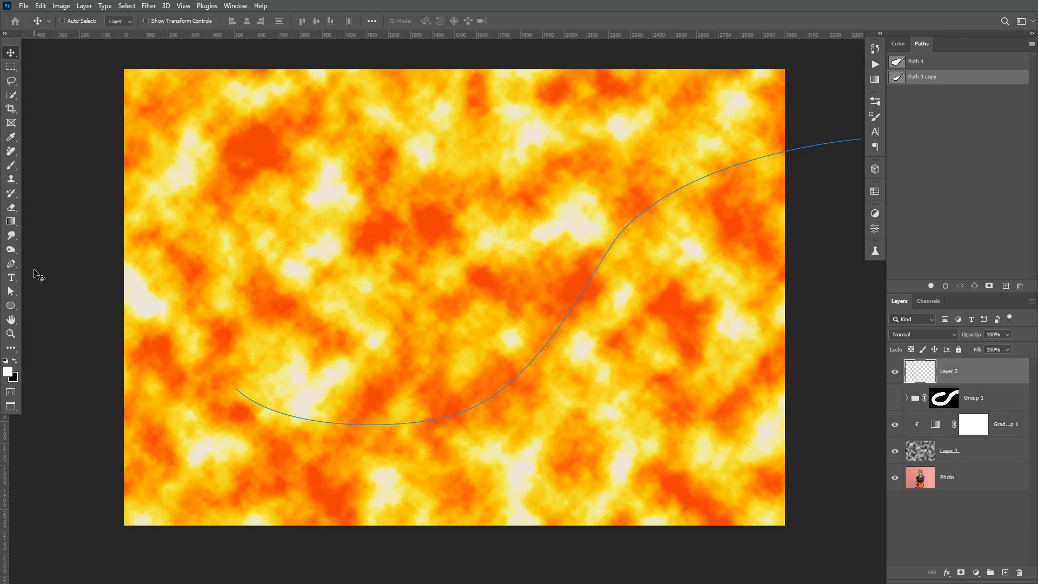
left_click(11, 236)
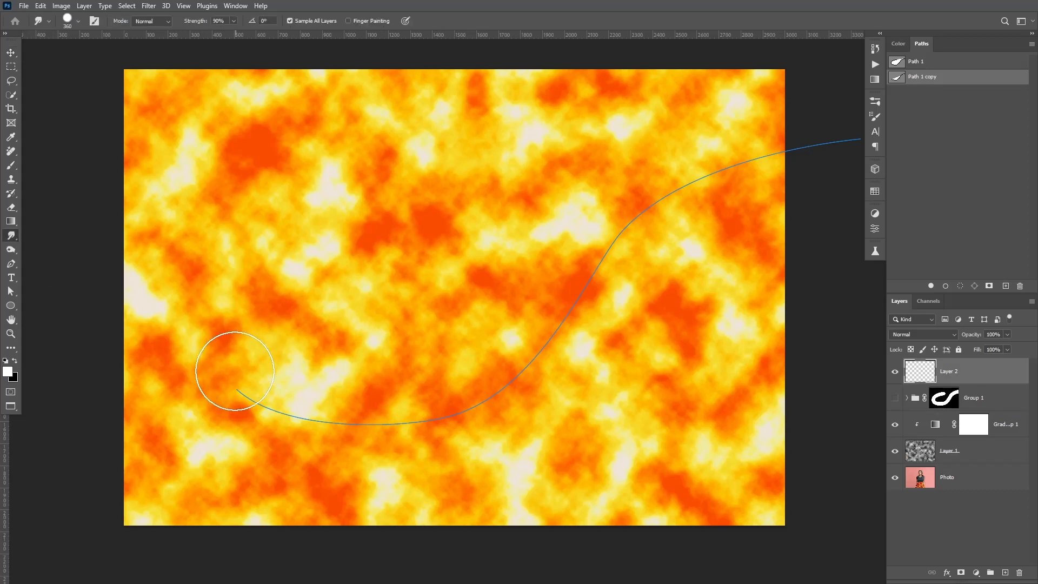
key("Return")
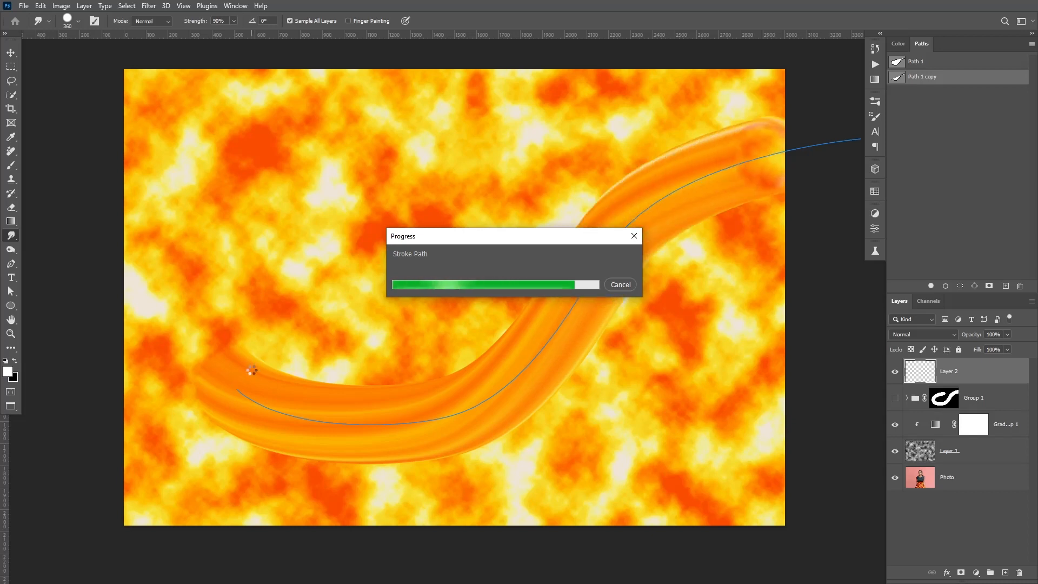
Step: Hide the clouds texture, show Group 1 again, move Layer 2 into it above the face stroke and deselect the path
left_click(895, 451)
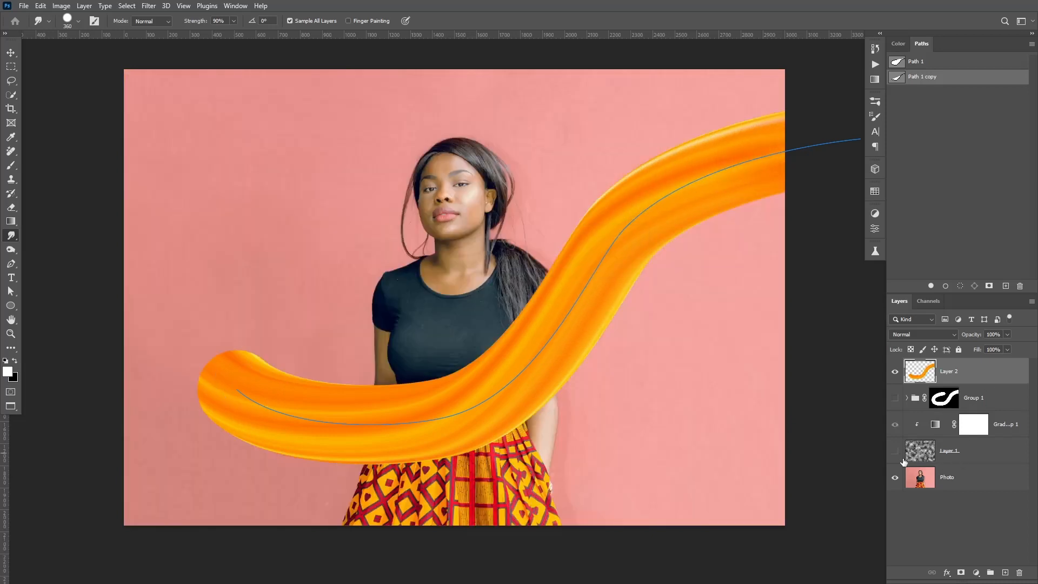
left_click(895, 398)
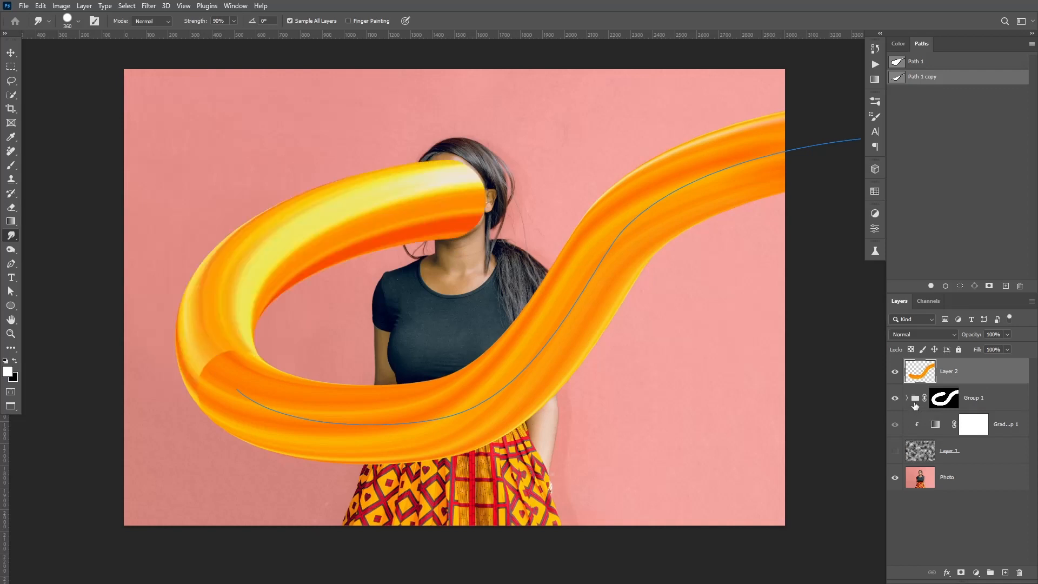
left_click(907, 398)
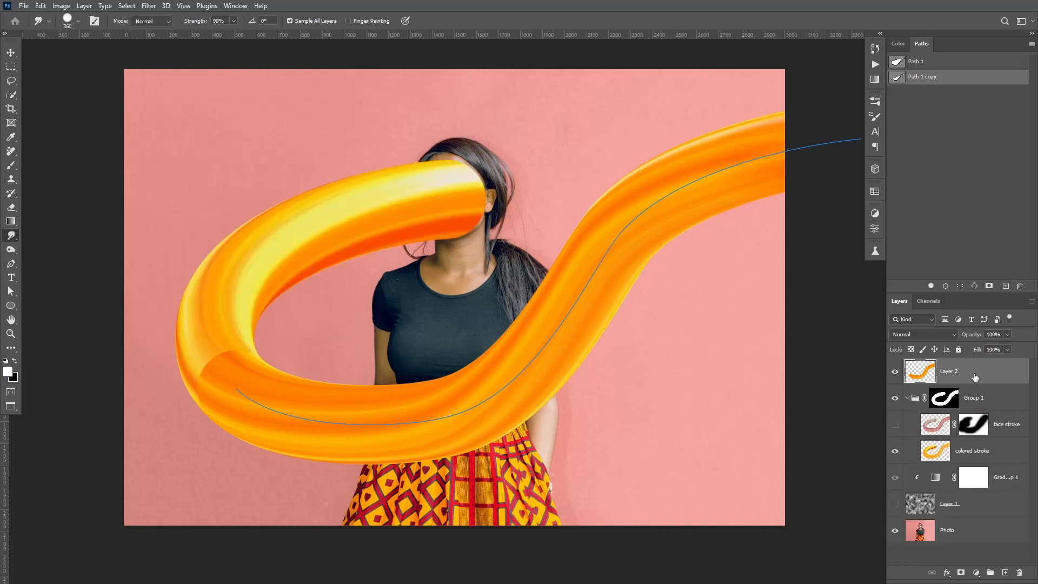
left_click_drag(975, 377, 972, 420)
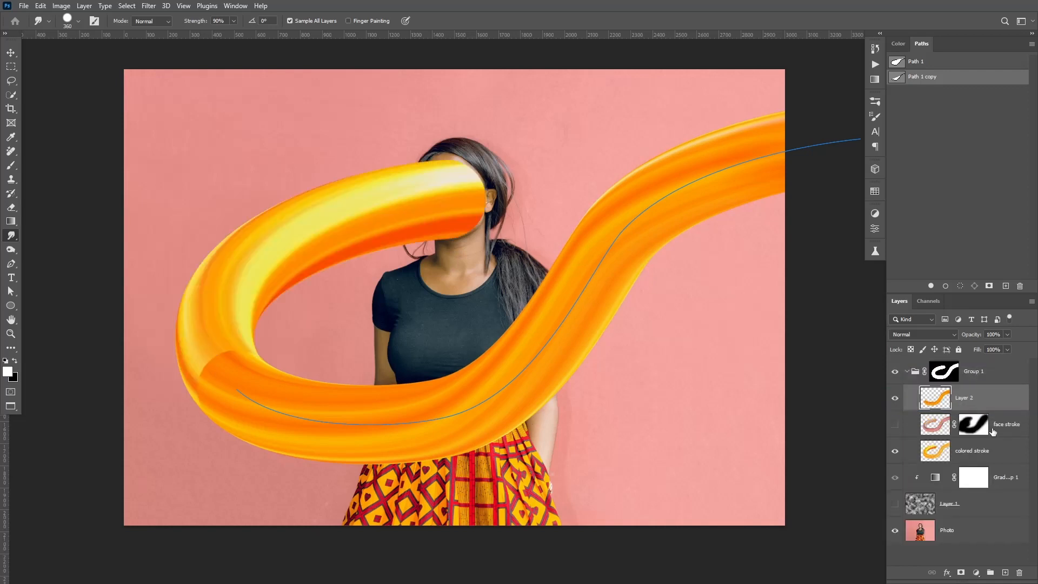
left_click(941, 123)
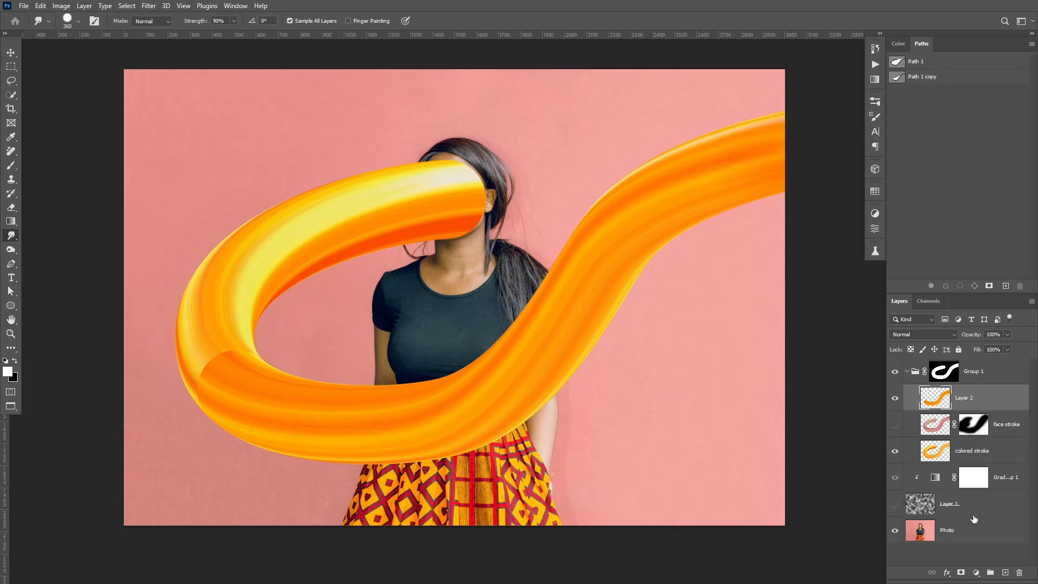
Step: Add a mask to Layer 2 and paint its start black with a large soft brush to blend the seam into the original stroke
left_click(961, 572)
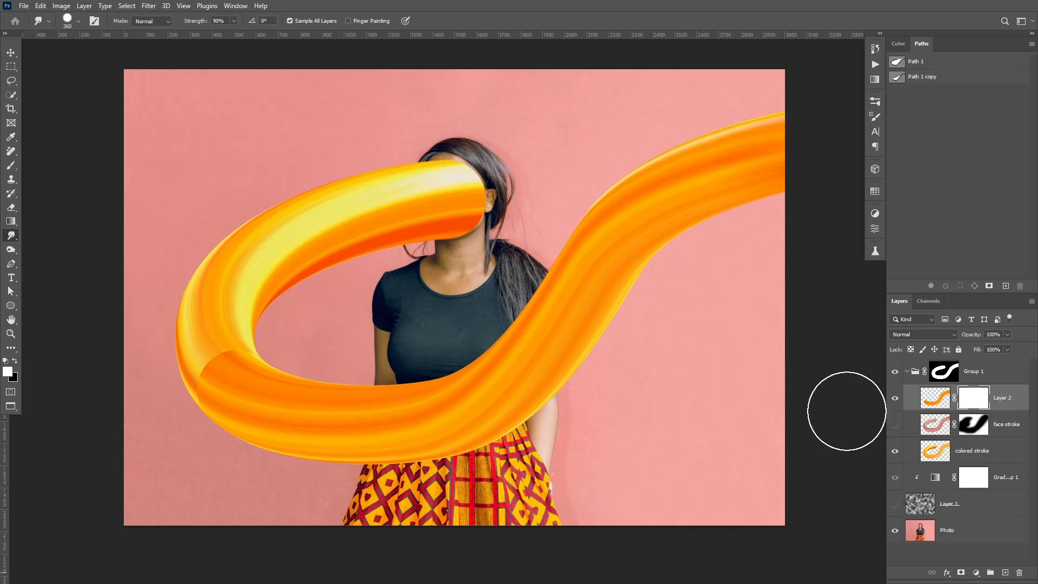
key("b")
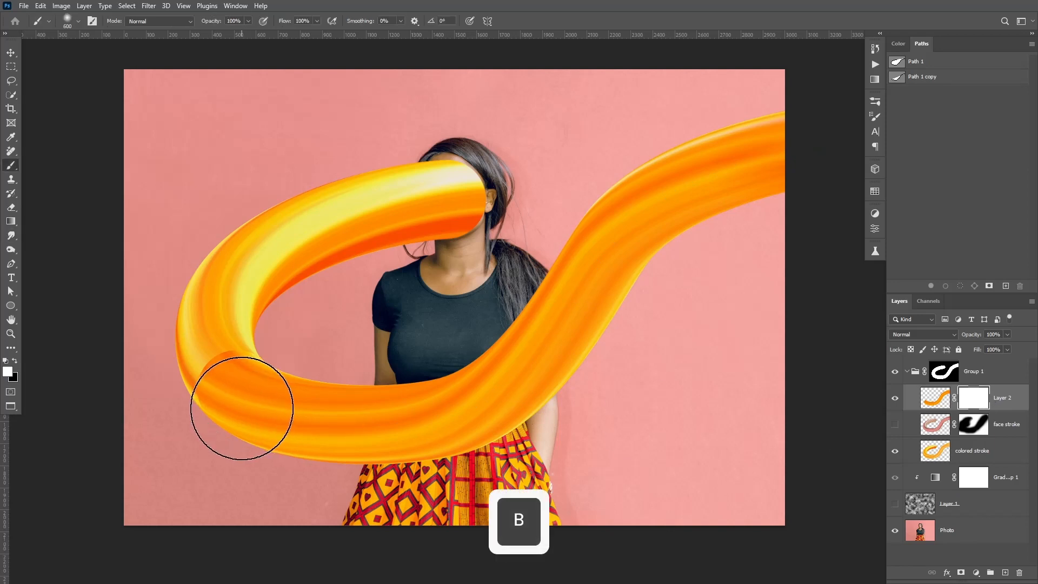
key("bracketright")
key("bracketright")
key("bracketright")
key("x")
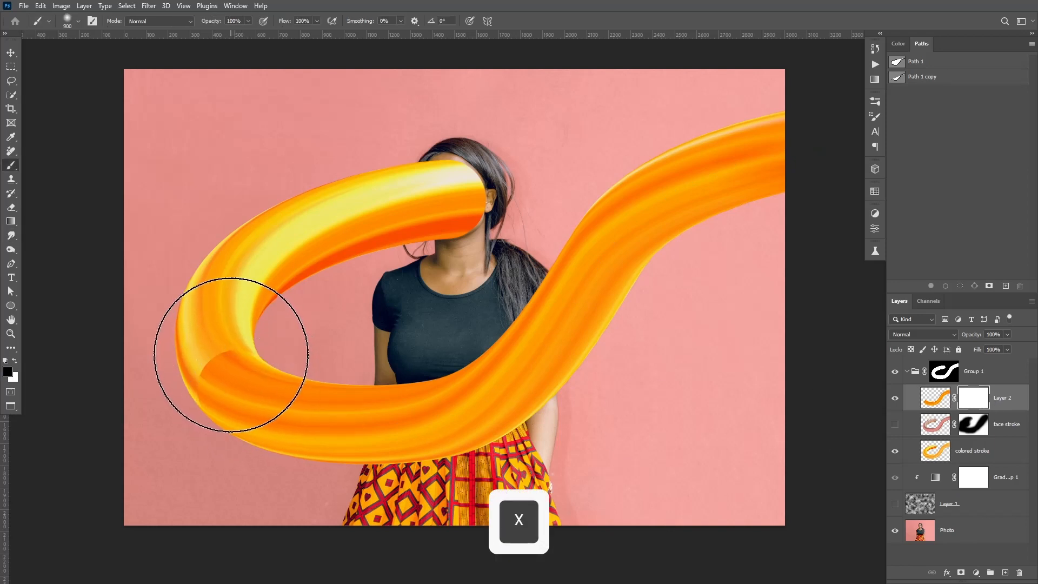
left_click(209, 368)
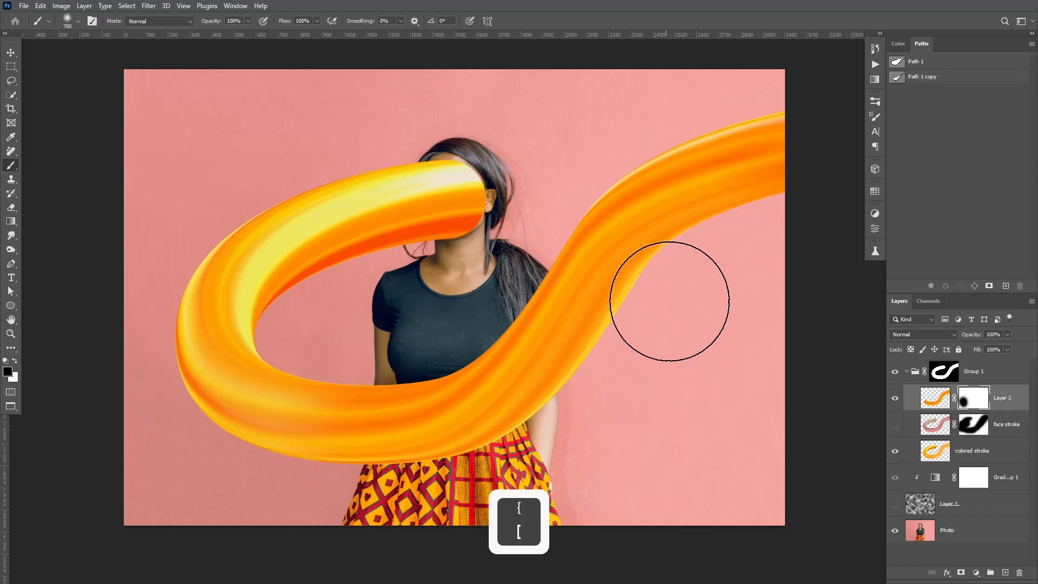
Step: Refine Layer 2's mask with a 700 px soft brush, painting black and then white along the stroke's rising end
key("x")
key("x")
mouse_move(649, 188)
left_mouse_down()
mouse_move(679, 164)
mouse_move(670, 160)
mouse_move(758, 169)
mouse_move(580, 242)
mouse_move(498, 292)
left_mouse_up()
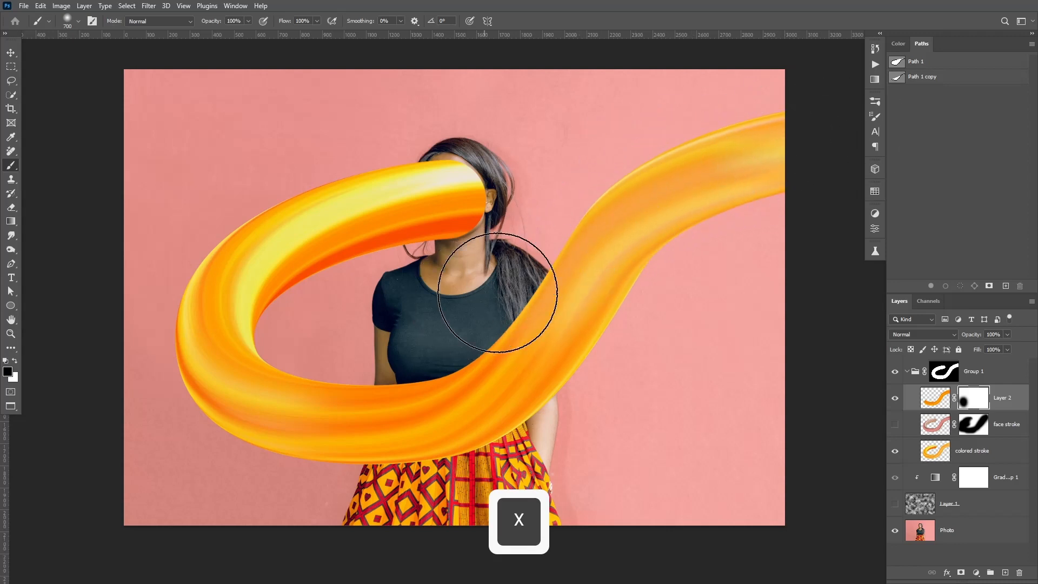
key("x")
mouse_move(685, 304)
left_mouse_down()
mouse_move(620, 236)
mouse_move(617, 219)
mouse_move(655, 188)
mouse_move(650, 159)
mouse_move(720, 151)
mouse_move(676, 154)
mouse_move(654, 206)
mouse_move(776, 181)
left_mouse_up()
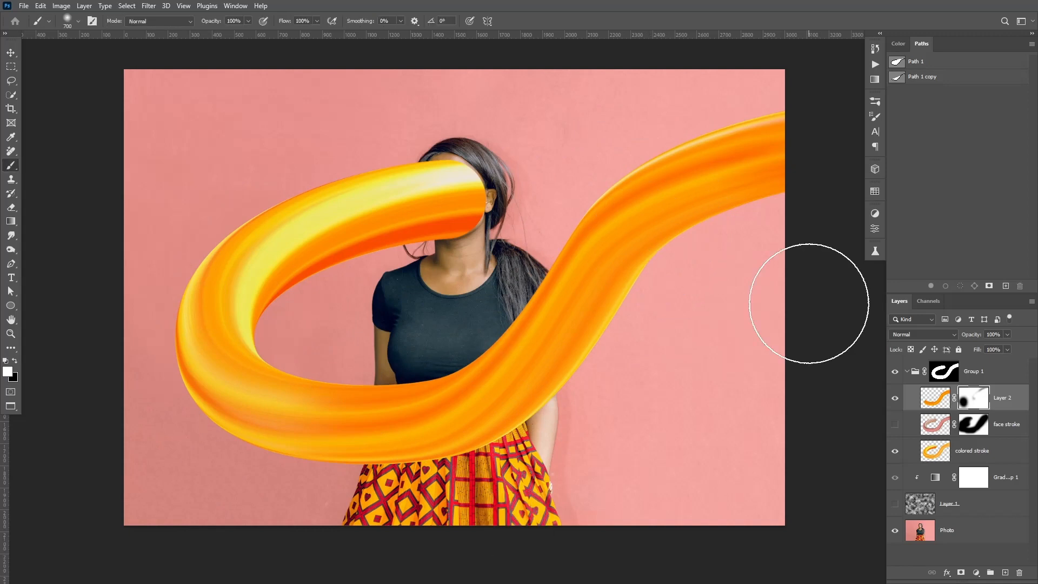
Step: Add a new layer, hide Group 1 and shift the visible clouds texture down and to the right beneath Path 1 copy
key("ctrl+shift+n")
key("Return")
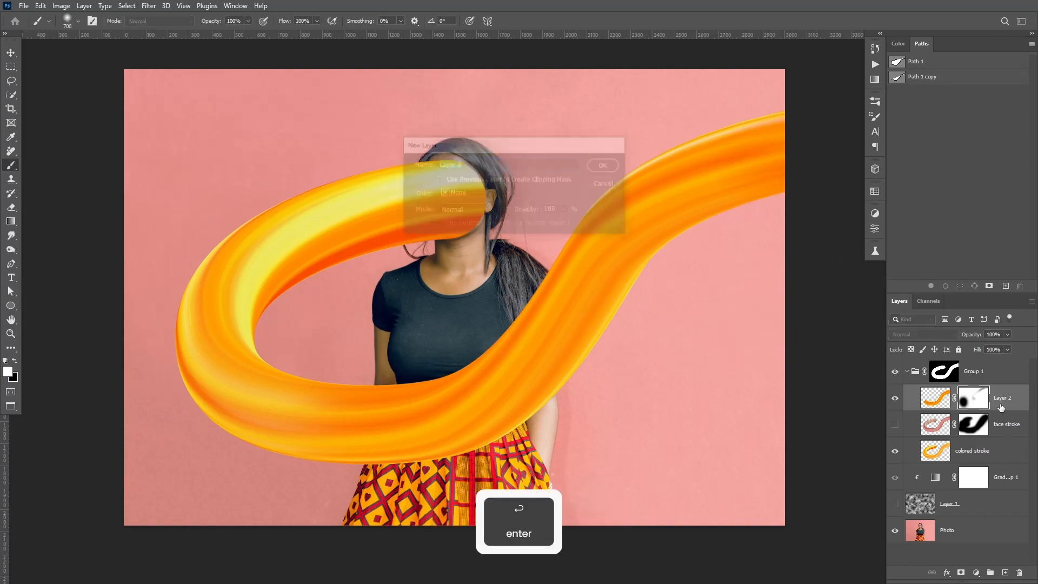
left_click(949, 451)
key("v")
left_click(951, 77)
left_click(12, 236)
key("v")
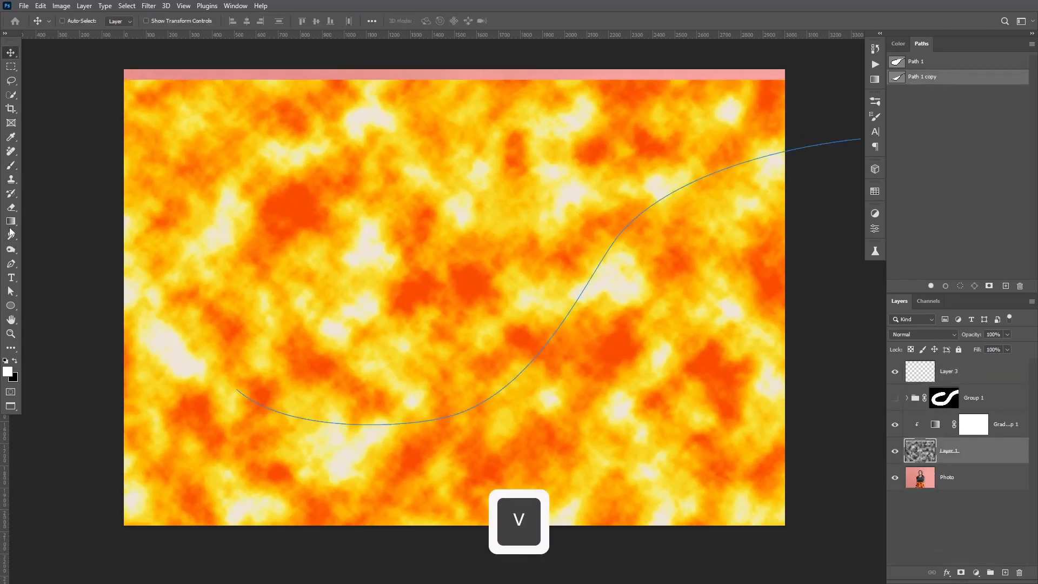
Step: Smudge along Path 1 copy on Layer 3, place the result in Group 1 and blend it with a painted mask
left_click(11, 236)
left_click(949, 371)
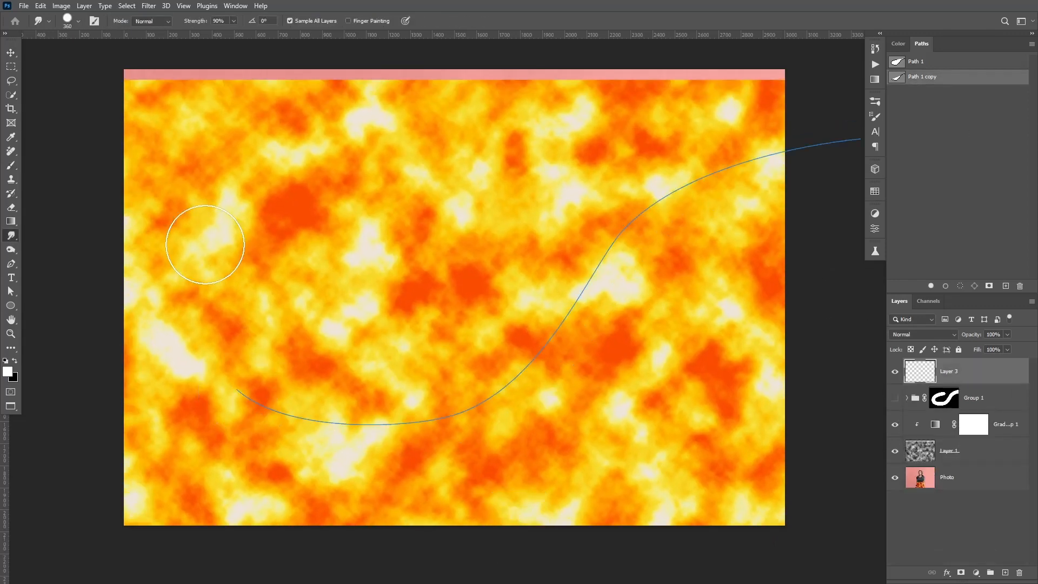
key("Return")
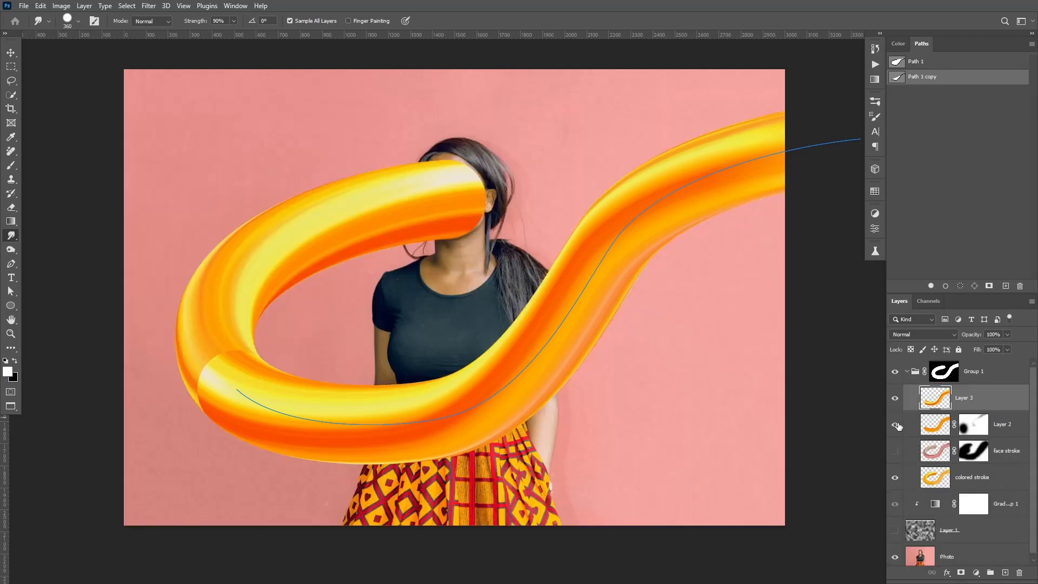
key("x")
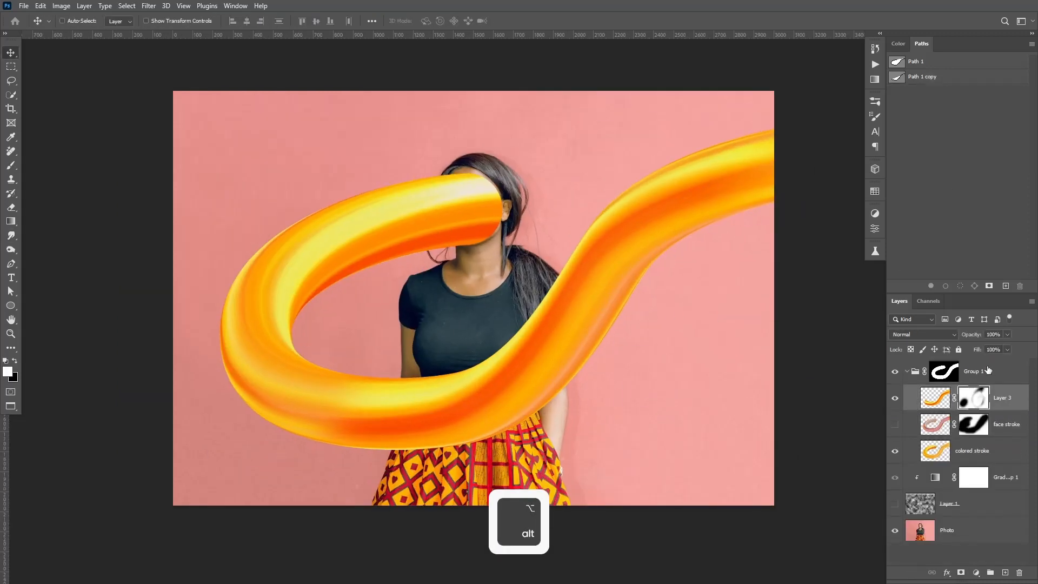
Step: Show the face stroke layer again and add a new empty layer above Layer 3 in Group 1
left_click(1006, 403)
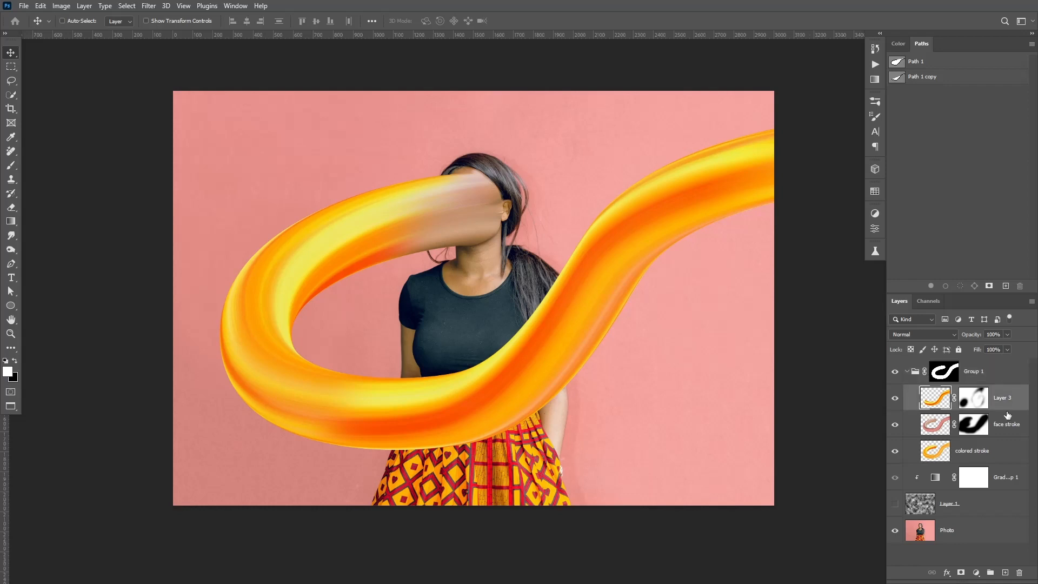
key("ctrl+shift+n")
key("Return")
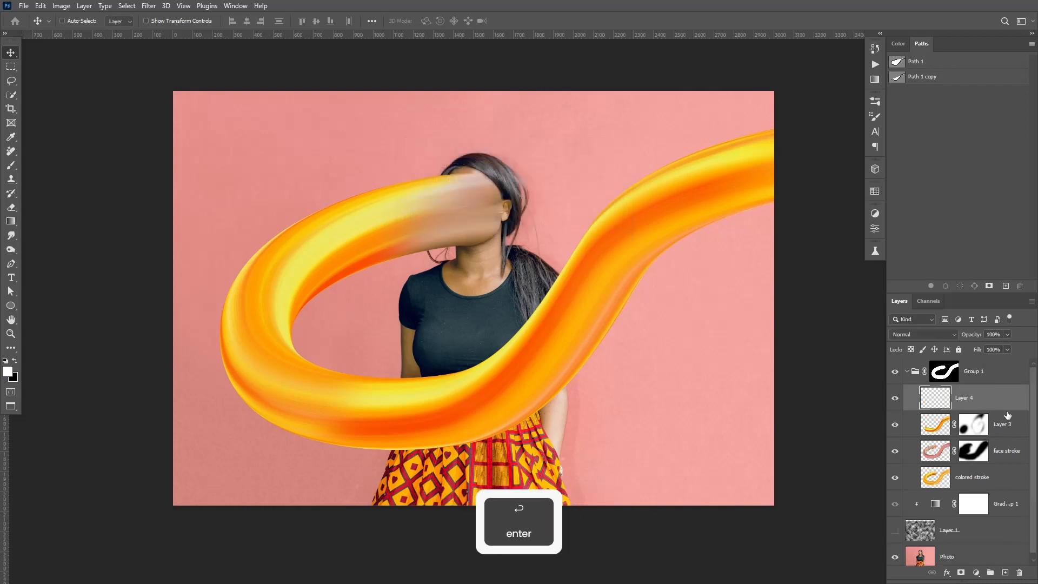
Step: Paint soft pink-magenta patches over several parts of the paint stroke on Layer 4 with a 700 px soft brush
key("b")
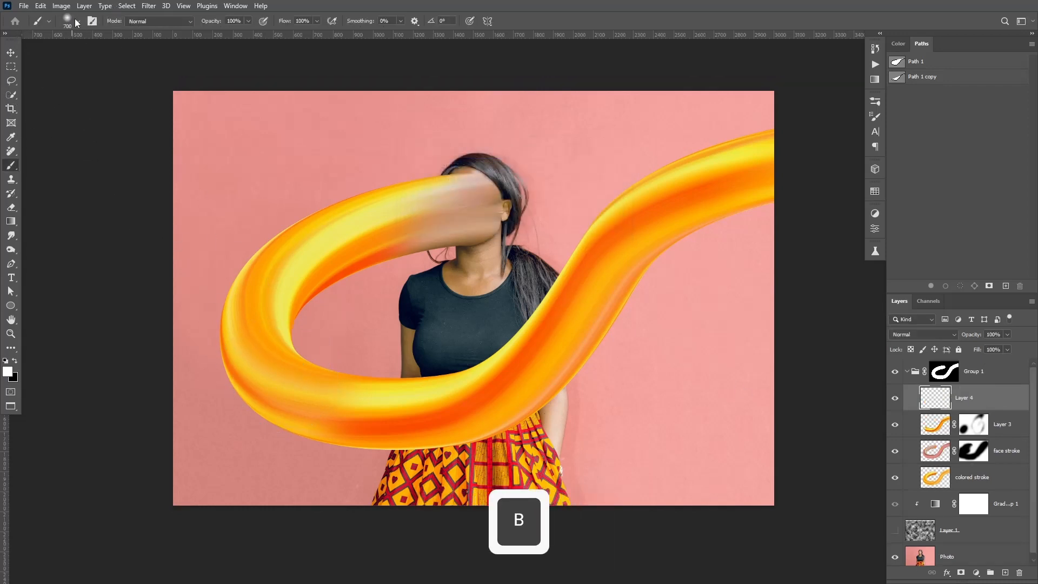
left_click(899, 43)
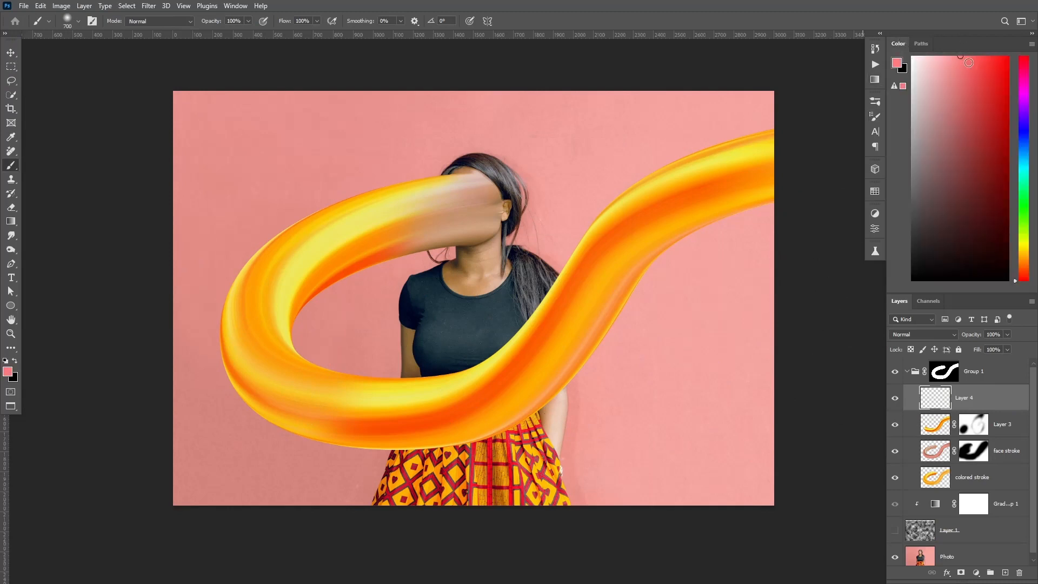
left_click(1025, 267)
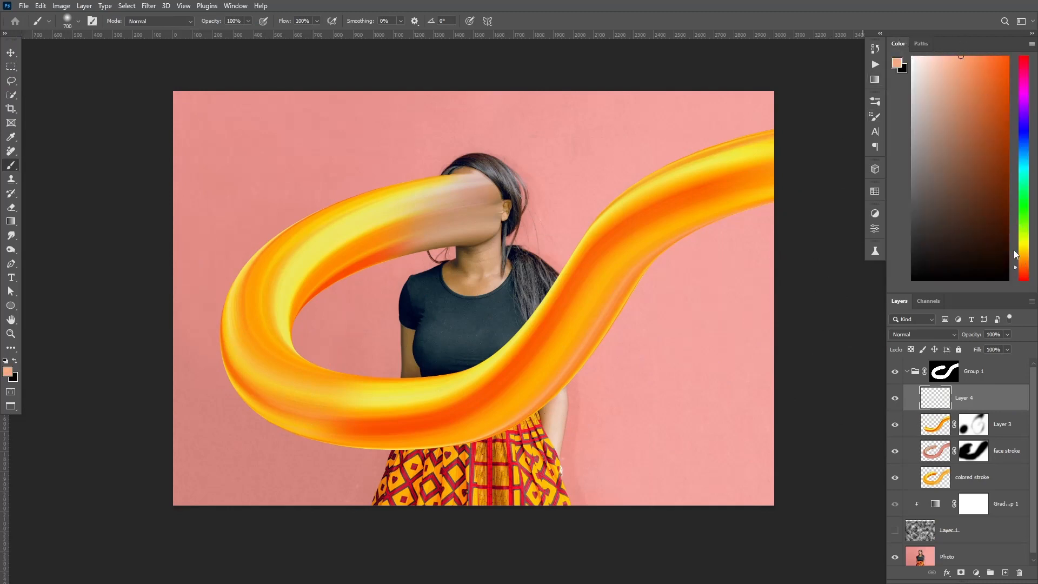
left_click_drag(1018, 181, 1027, 92)
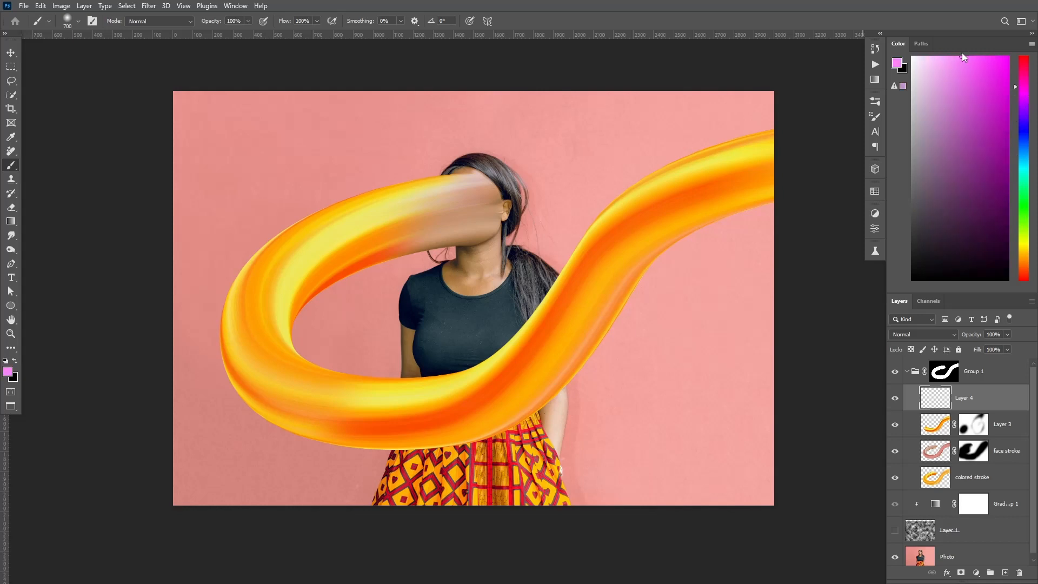
key("b")
left_click_drag(219, 356, 303, 433)
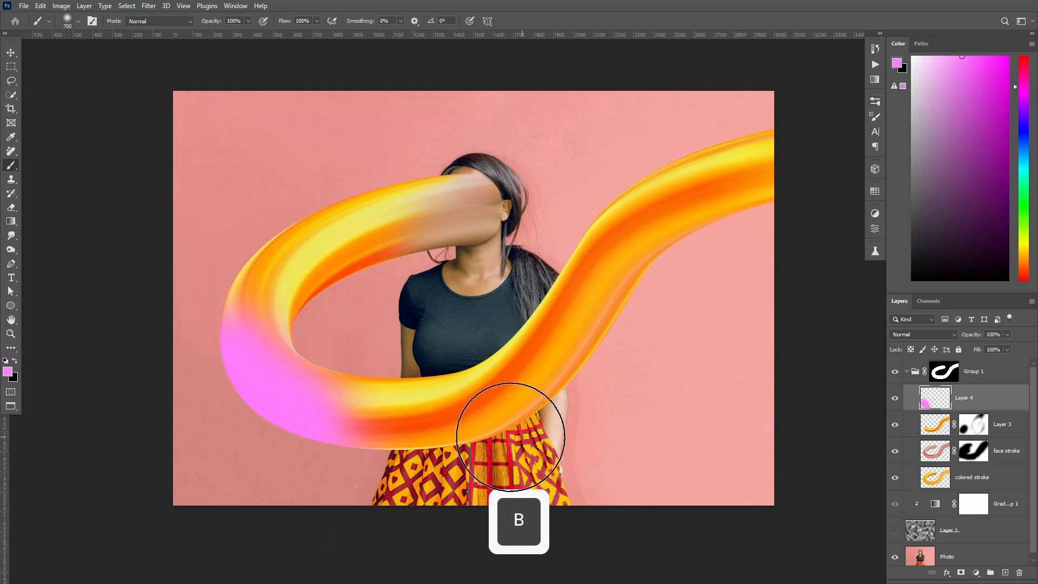
mouse_move(510, 437)
left_mouse_down()
mouse_move(715, 106)
mouse_move(822, 98)
left_mouse_up()
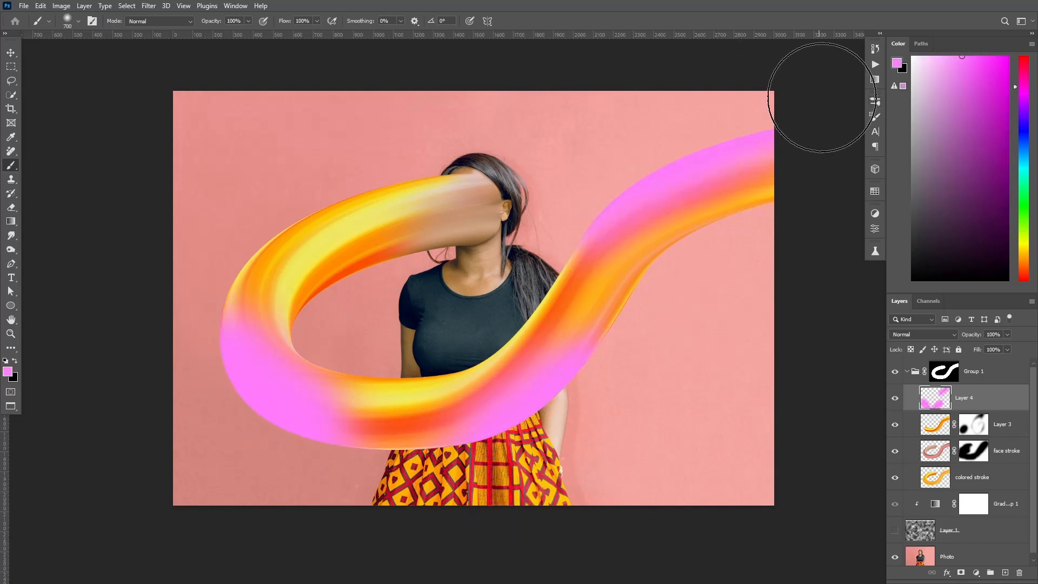
mouse_move(424, 134)
left_mouse_down()
mouse_move(285, 199)
mouse_move(310, 182)
mouse_move(398, 163)
left_mouse_up()
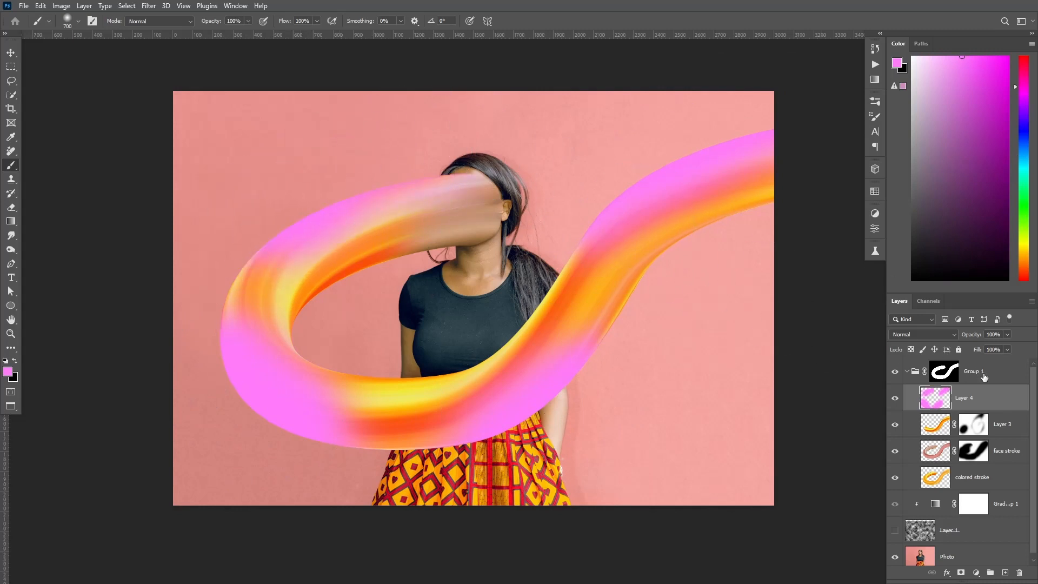
Step: Limit Layer 4's pink to darker underlying tones with Blend If, splitting the Underlying Layer white slider to about 154 / 187
double_click(1000, 407)
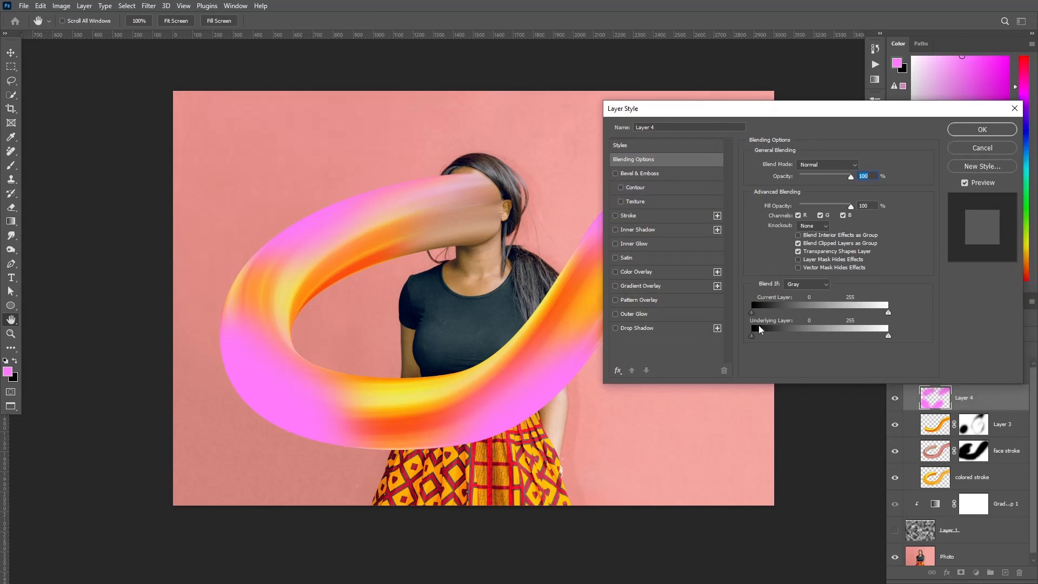
left_click_drag(752, 336, 872, 324)
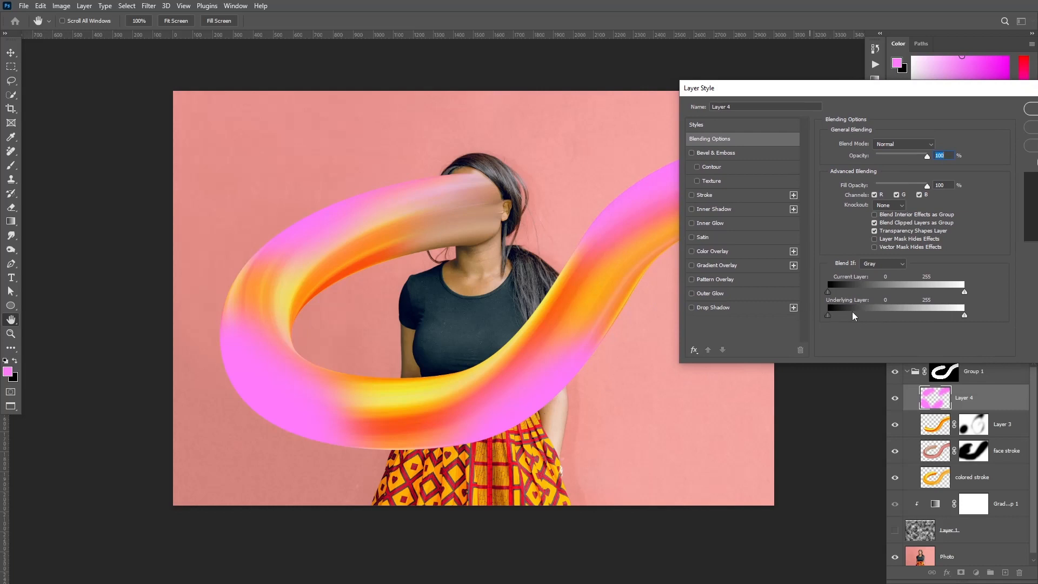
left_click_drag(960, 320, 912, 318)
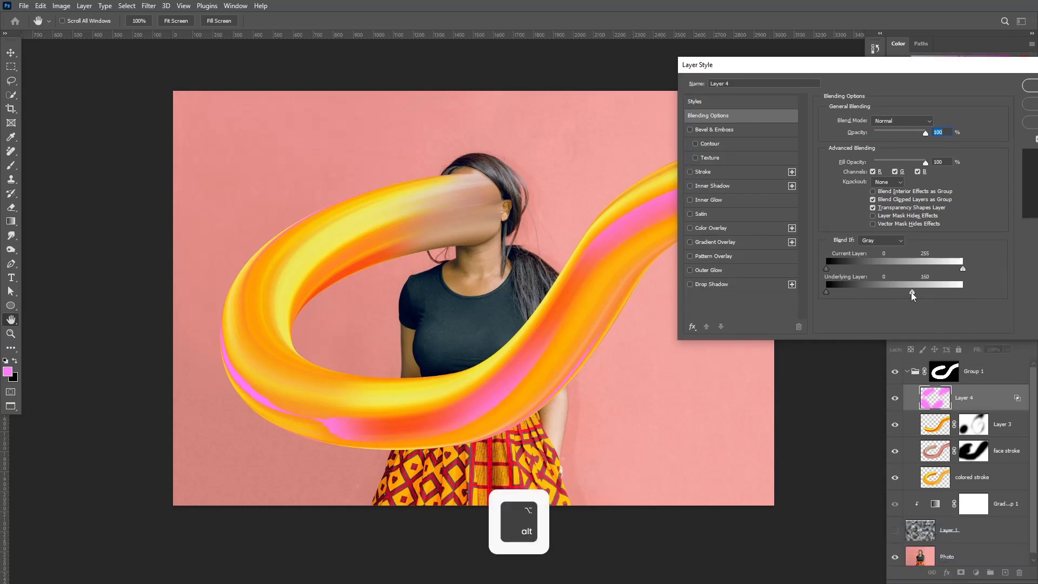
mouse_move(910, 292)
left_mouse_down()
mouse_move(895, 293)
mouse_move(924, 292)
mouse_move(893, 292)
left_mouse_up()
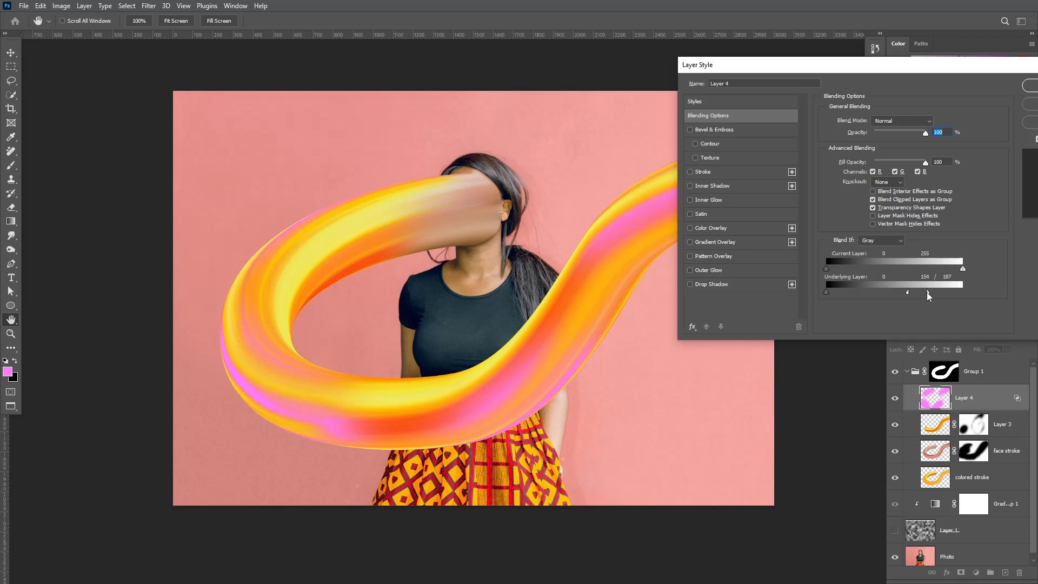
key("ctrl+z")
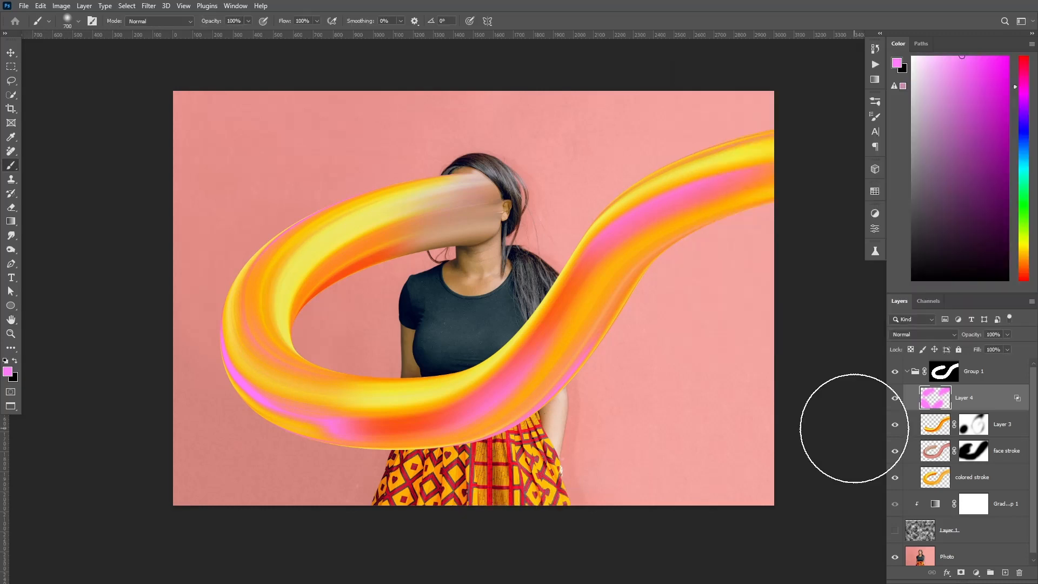
Step: Add a new layer above Layer 4 and paint bright blue patches over several parts of the stroke with the soft 700 px brush
key("ctrl+shift+n")
key("Return")
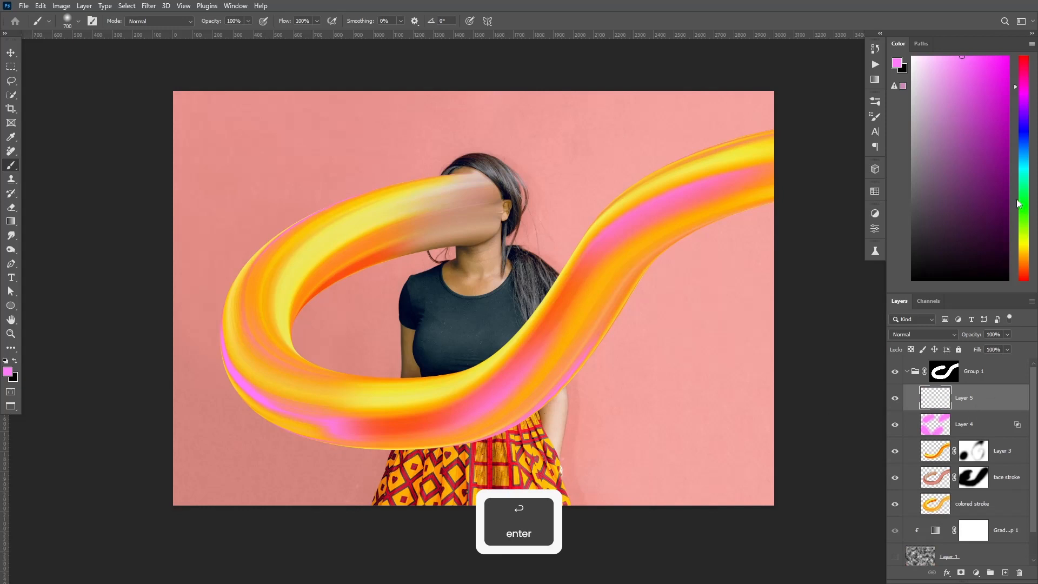
left_click_drag(1024, 192, 1024, 147)
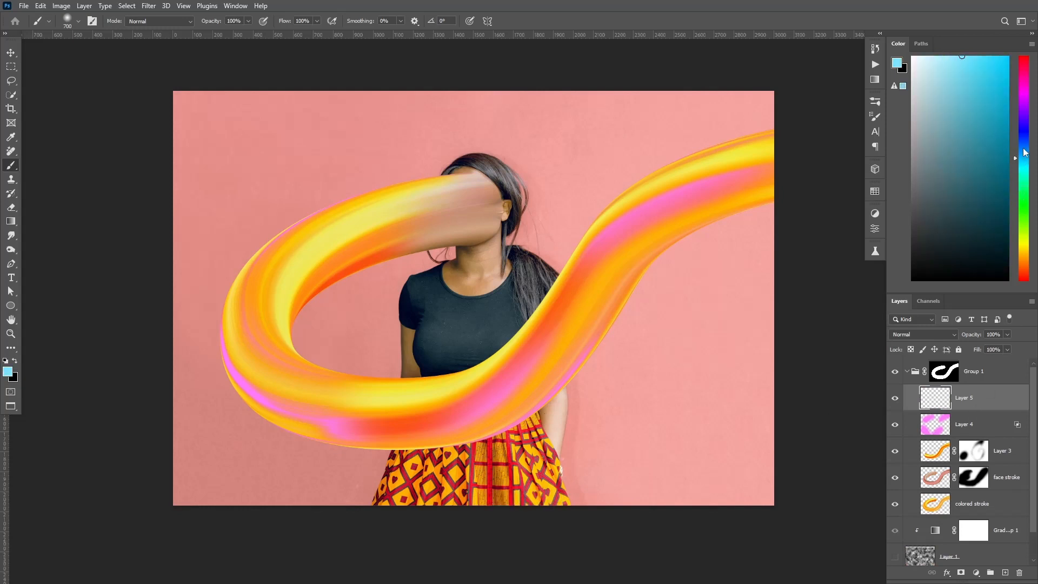
key("b")
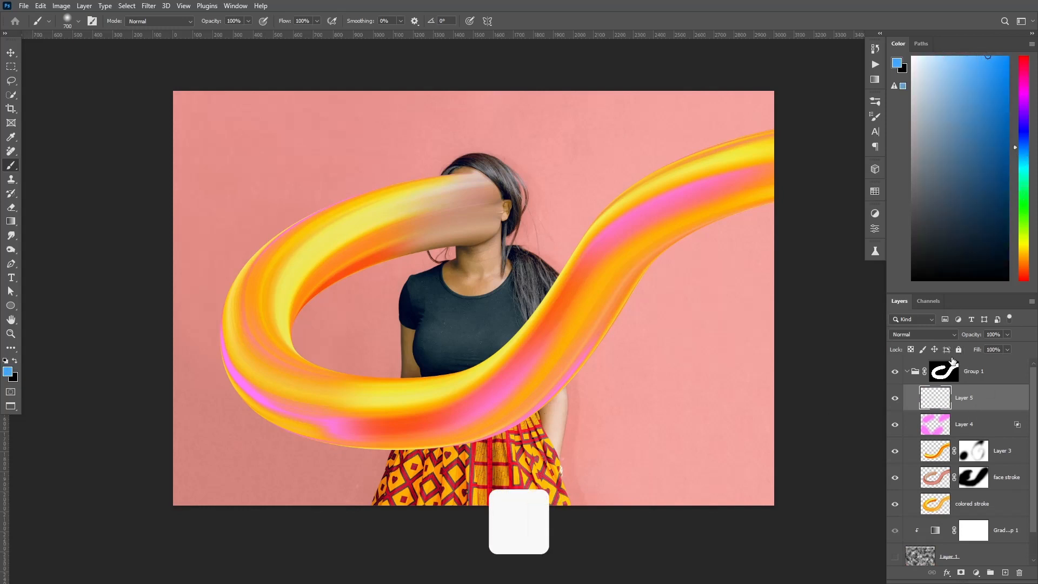
left_click_drag(637, 325, 587, 427)
left_click_drag(406, 361, 346, 349)
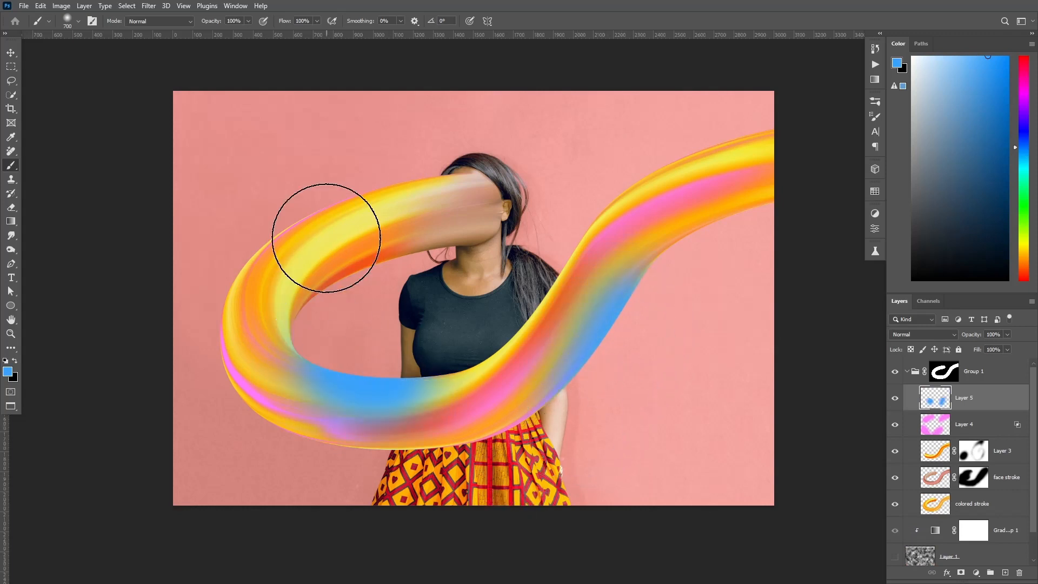
left_click_drag(345, 230, 284, 246)
left_click_drag(706, 137, 673, 149)
Step: Blend Layer 5's blue patches into the underlying stroke colours using the Blend If sliders
double_click(1020, 406)
mouse_move(763, 292)
left_mouse_down()
mouse_move(880, 295)
mouse_move(848, 295)
mouse_move(867, 295)
left_mouse_up()
key("Return")
Step: Erase excess blue on Layer 5 with an 800 px soft eraser, mainly from the rising end of the paint stroke
key("e")
key("bracketright")
key("bracketright")
key("bracketright")
key("bracketright")
key("bracketright")
key("bracketright")
key("bracketright")
mouse_move(706, 221)
left_mouse_down()
mouse_move(752, 197)
mouse_move(633, 234)
left_mouse_up()
left_click_drag(386, 403, 459, 398)
key("ctrl+z")
left_click(349, 294)
key("v")
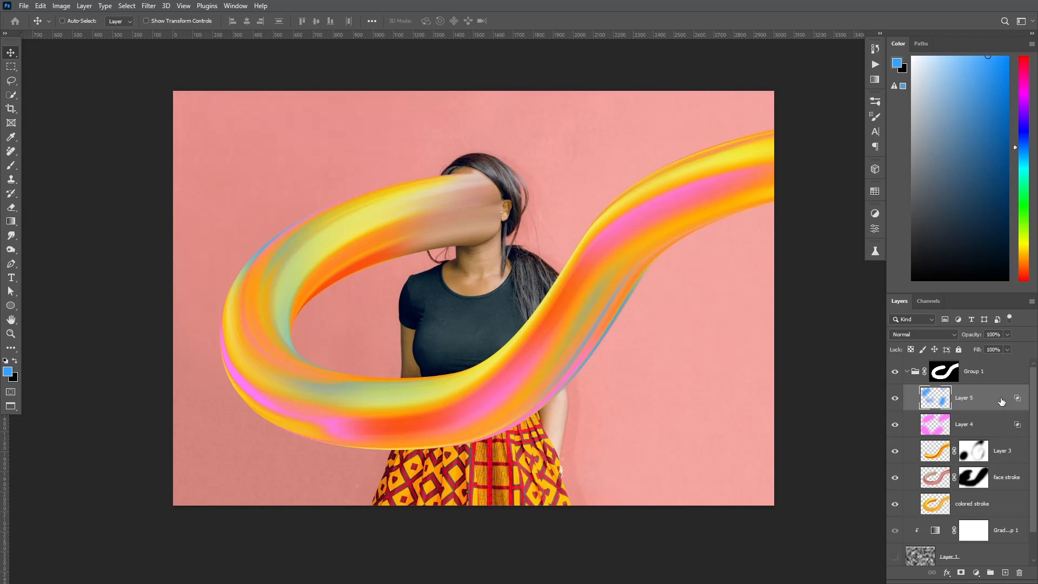
Step: Add a new layer above Layer 5 and paint soft black shading under the stroke's far end with a 500 px brush
key("ctrl+shift+n")
key("Return")
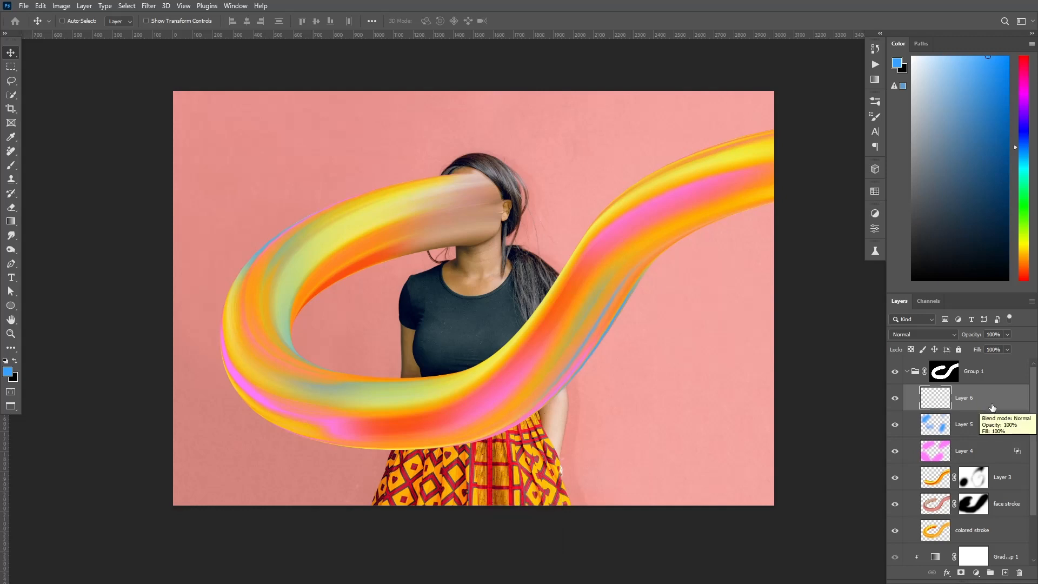
key("b")
key("x")
key("bracketleft")
key("bracketleft")
key("bracketleft")
key("bracketleft")
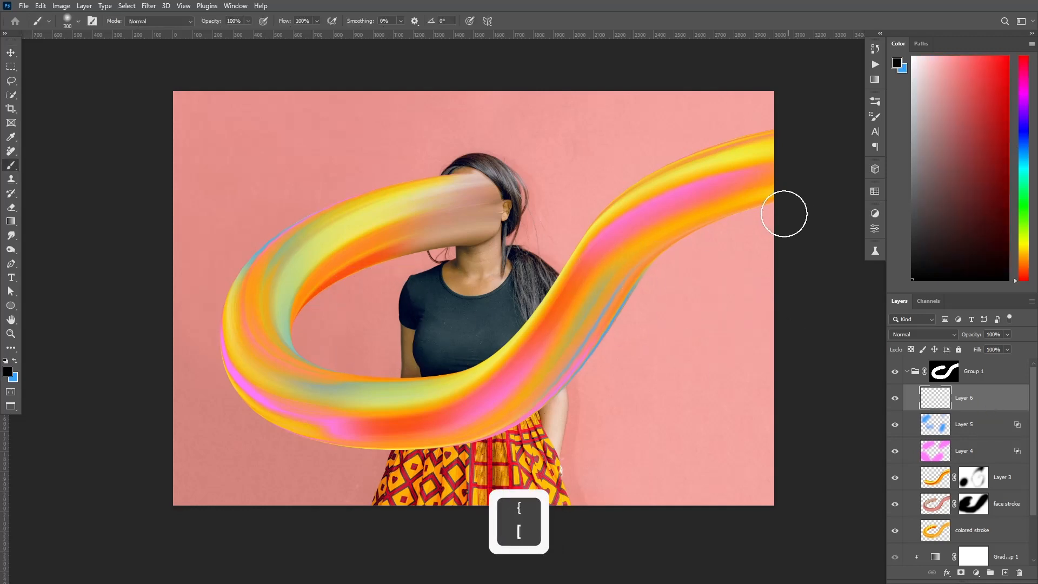
key("bracketright")
key("bracketright")
mouse_move(783, 215)
left_mouse_down()
mouse_move(721, 245)
mouse_move(665, 317)
left_mouse_up()
Step: Extend the black shading on Layer 6 along the stroke's whole lower edge with a 700 px brush
key("bracketleft")
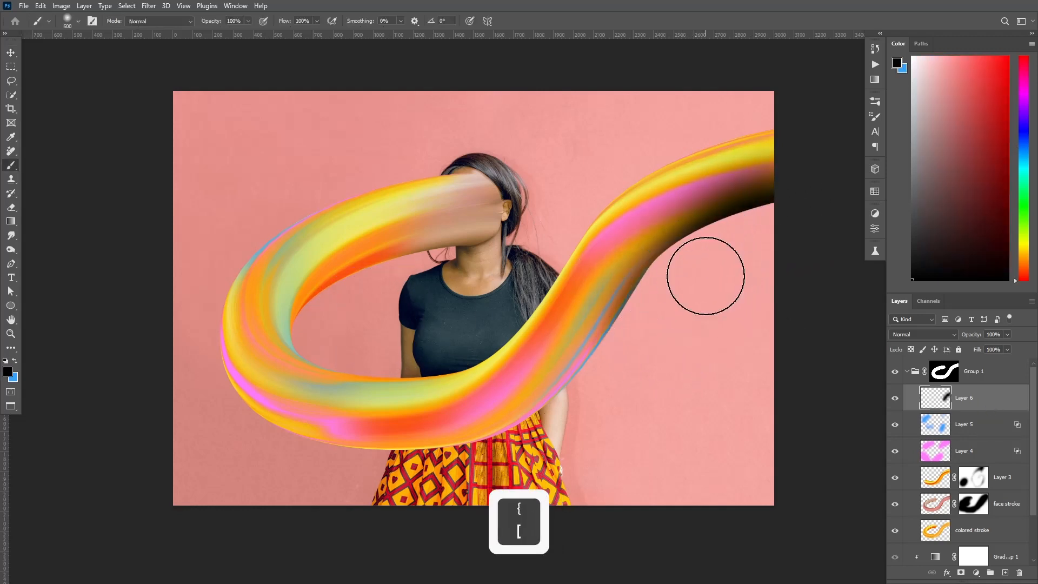
key("bracketright")
key("bracketright")
mouse_move(712, 268)
left_mouse_down()
mouse_move(442, 510)
mouse_move(282, 500)
mouse_move(615, 446)
left_mouse_up()
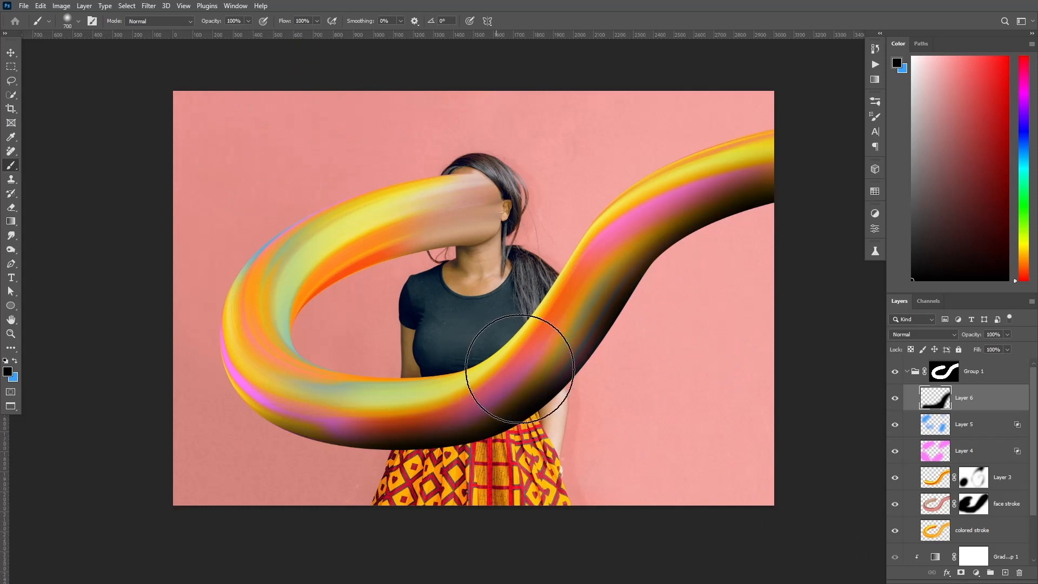
Step: Set Layer 6's blend mode to Soft Light
left_click(924, 339)
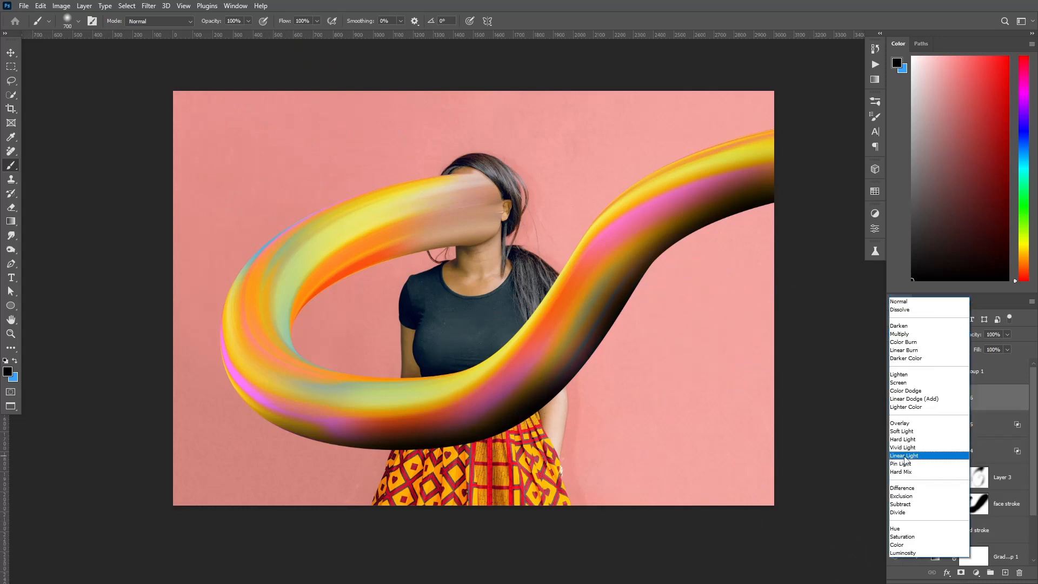
left_click(912, 433)
key("Return")
Step: Soften Layer 6's shading with a soft 500 px eraser and lower the layer's opacity to 50%
key("e")
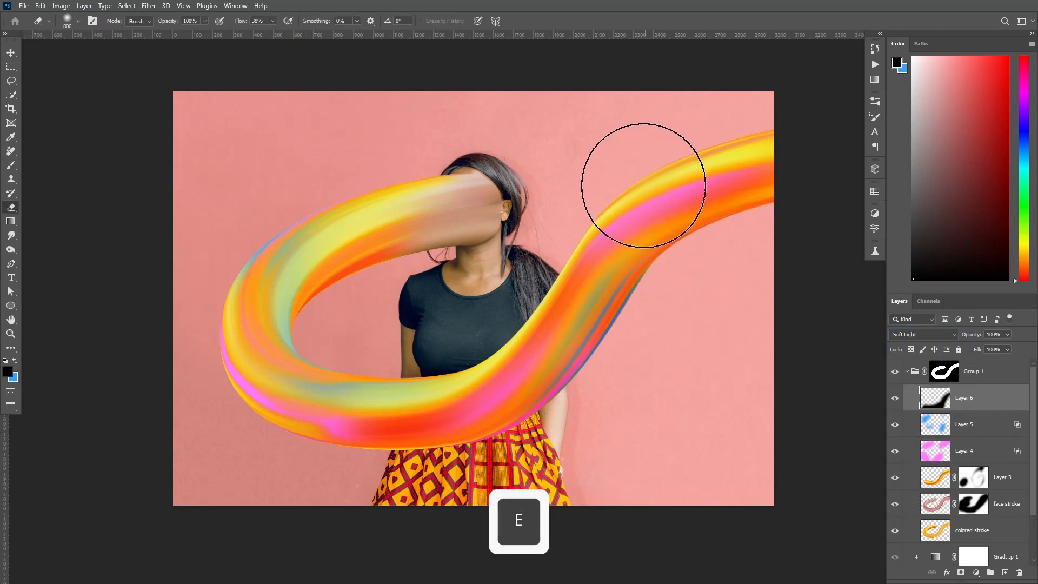
key("bracketright")
key("bracketleft")
key("bracketleft")
key("bracketleft")
key("bracketleft")
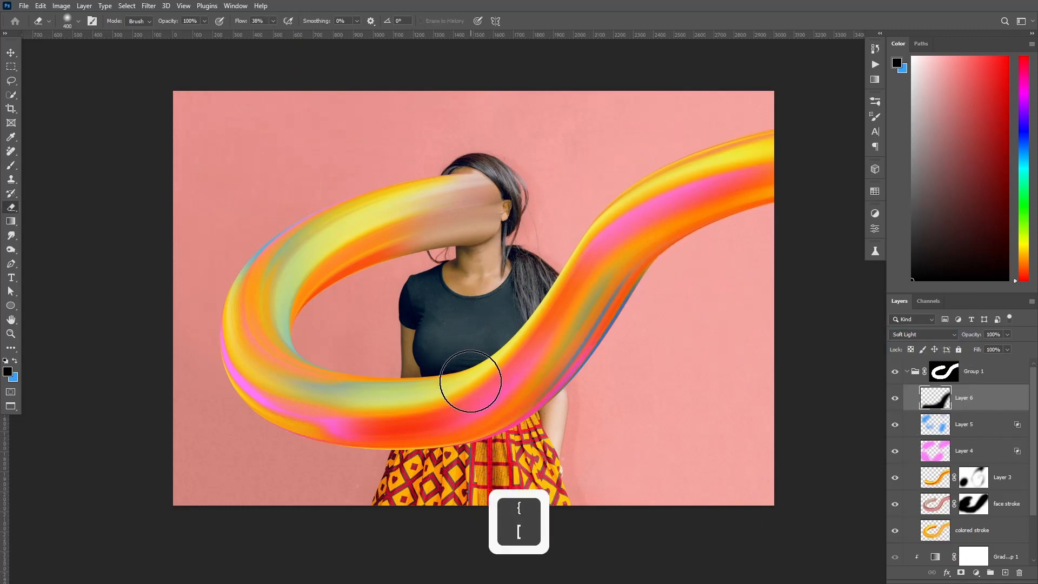
key("bracketleft")
key("bracketright")
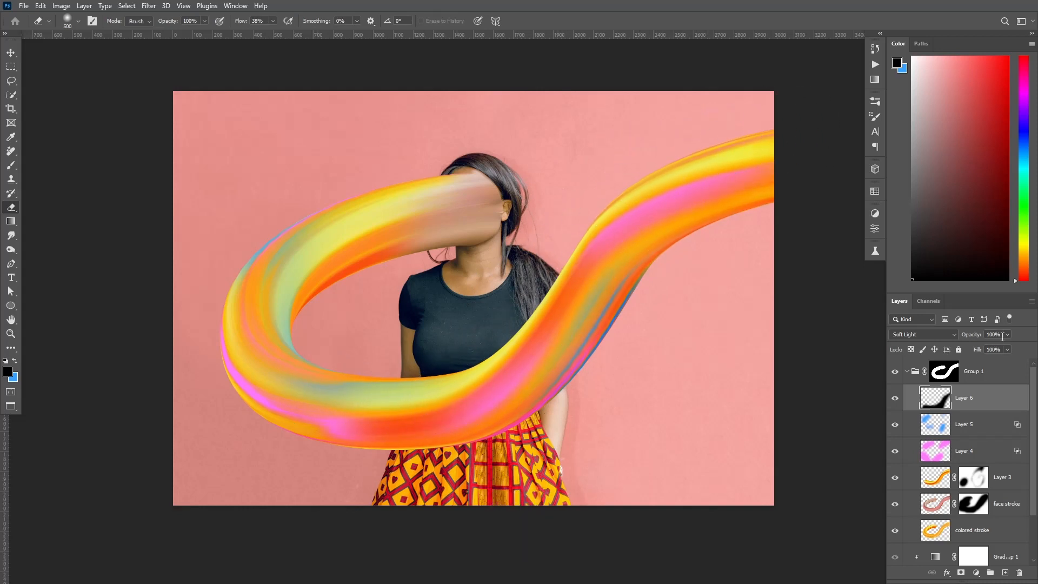
key("5")
key("b")
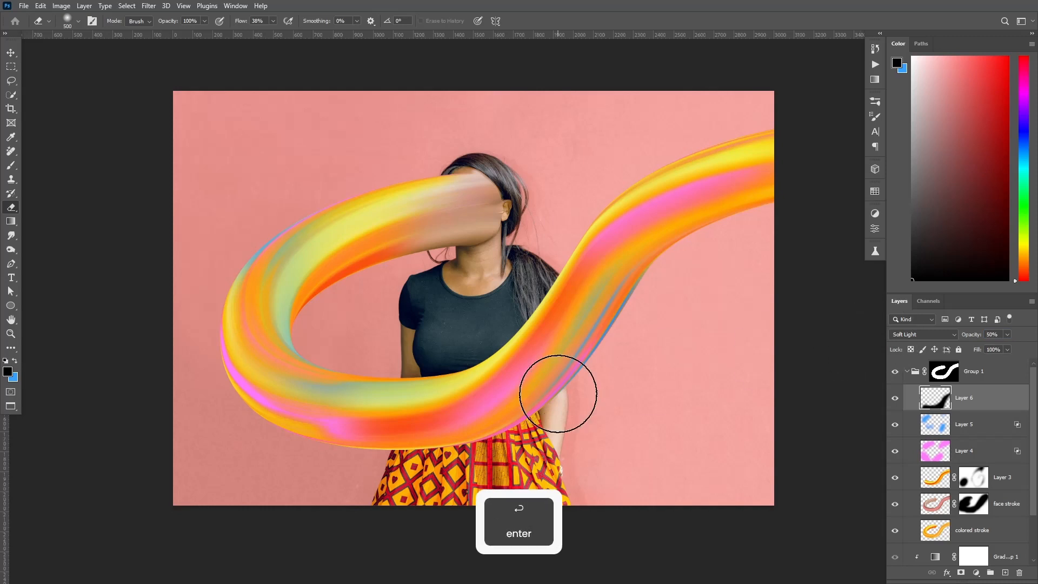
Step: Add a new layer above Layer 6 and paint white highlights along the loop's outer upper edge with a 600 px soft brush
key("ctrl+shift+n")
key("Return")
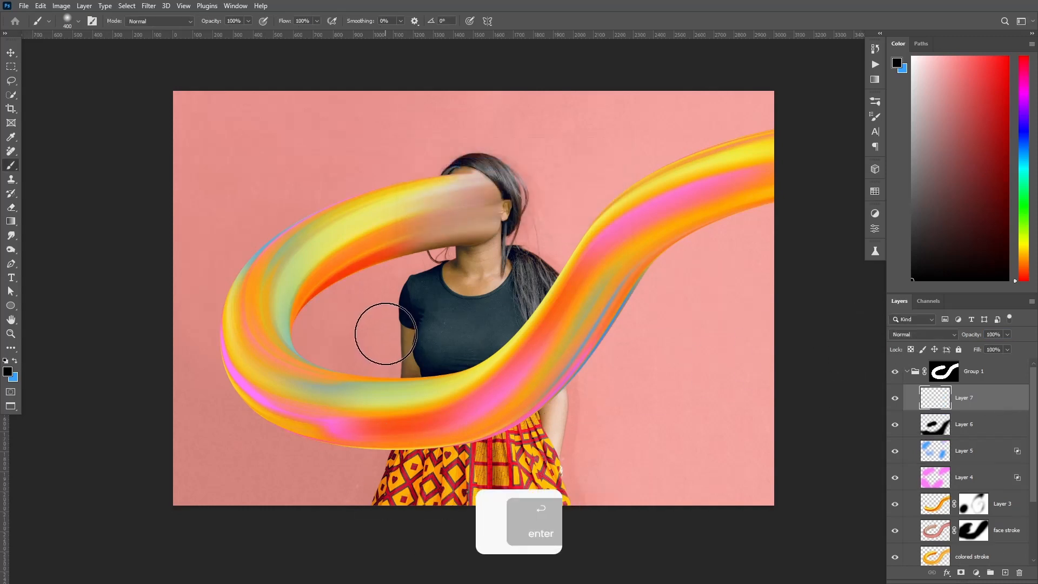
key("d")
key("x")
key("b")
key("bracketright")
left_click_drag(449, 184, 243, 389)
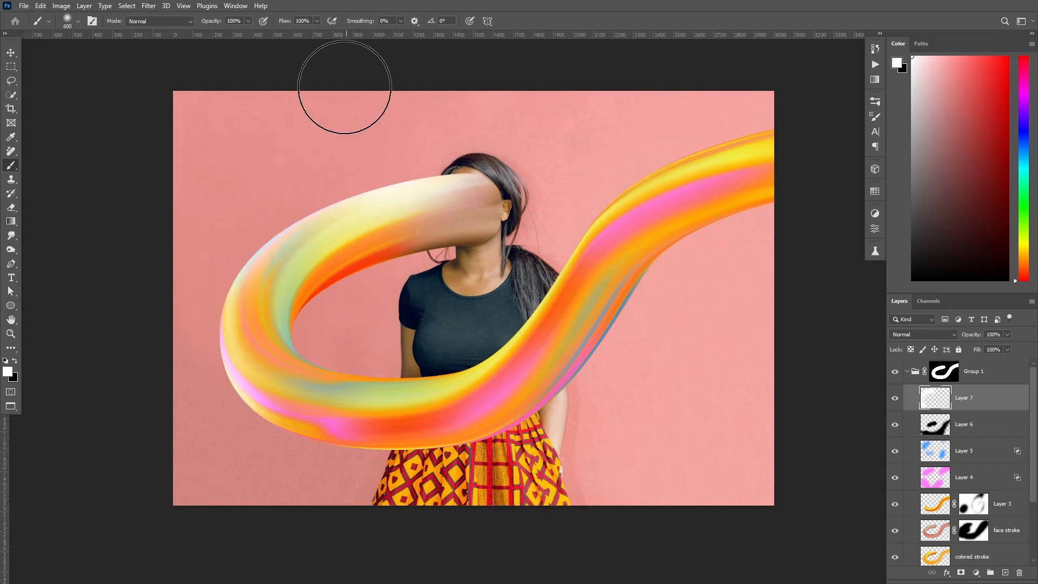
Step: Paint white highlights along the upper edge of the stroke's lower and rising parts with a 400 px brush at 52% flow
key("bracketleft")
key("bracketleft")
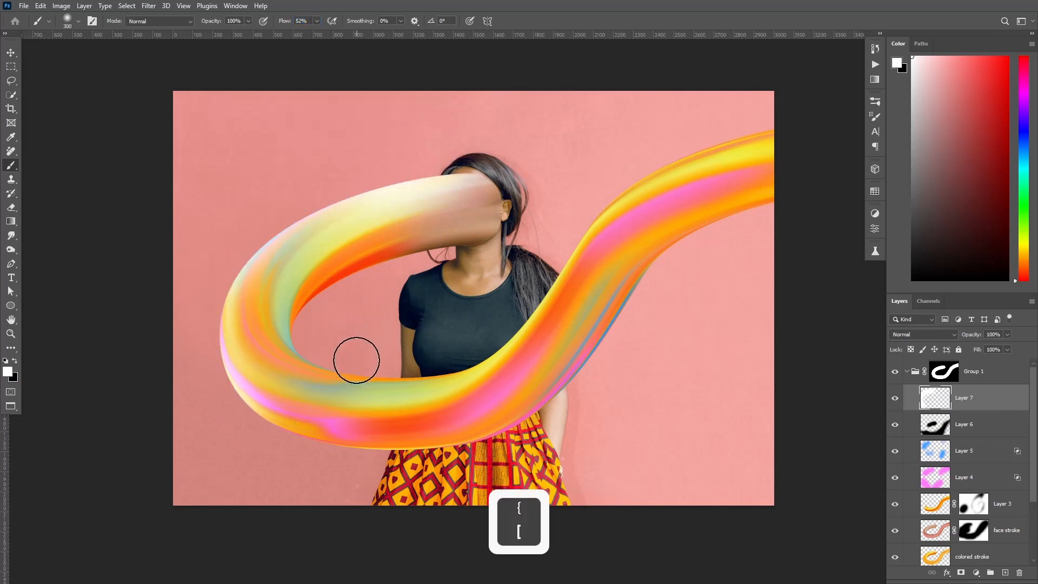
key("bracketright")
mouse_move(341, 387)
left_mouse_down()
mouse_move(452, 371)
mouse_move(505, 324)
mouse_move(510, 342)
mouse_move(560, 278)
mouse_move(591, 206)
mouse_move(656, 172)
mouse_move(775, 138)
left_mouse_up()
Step: Set Layer 7 to Soft Light blending at 50% opacity
key("Return")
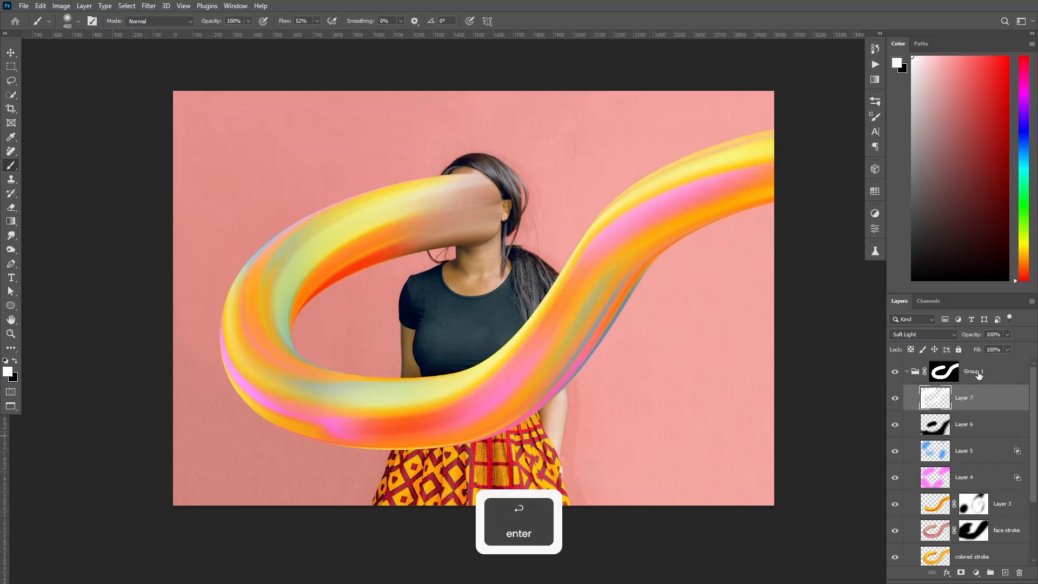
type("50")
key("Return")
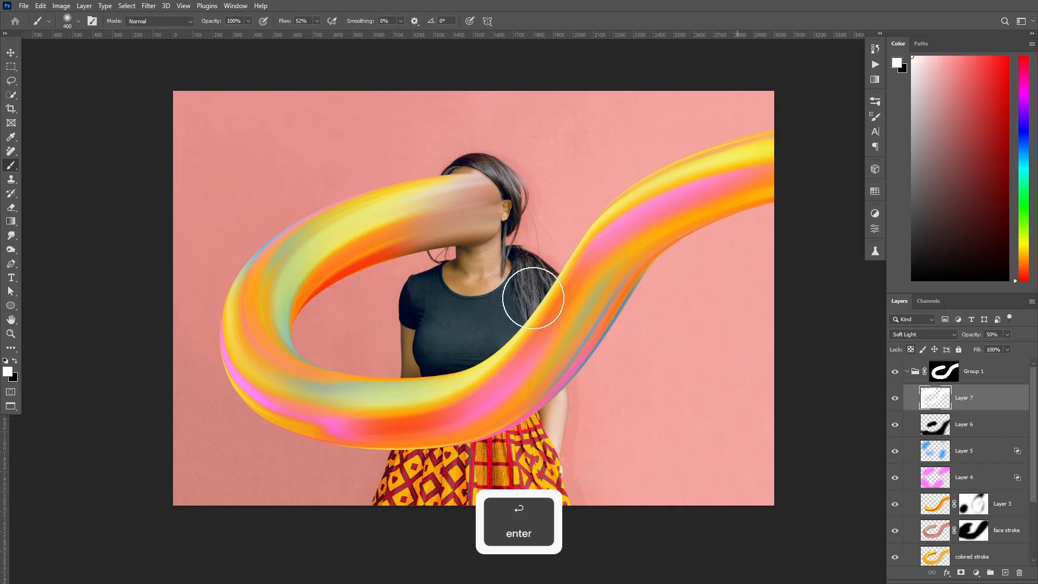
key("e")
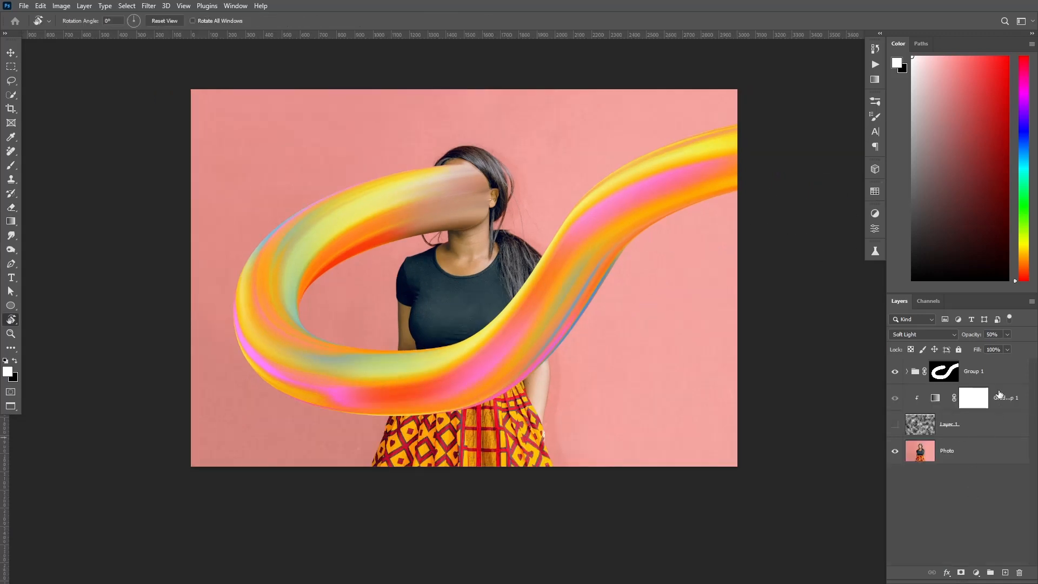
Step: Nest Group 1 in a new group with a white mask and lower Group 1's opacity to 78%
left_click(991, 371)
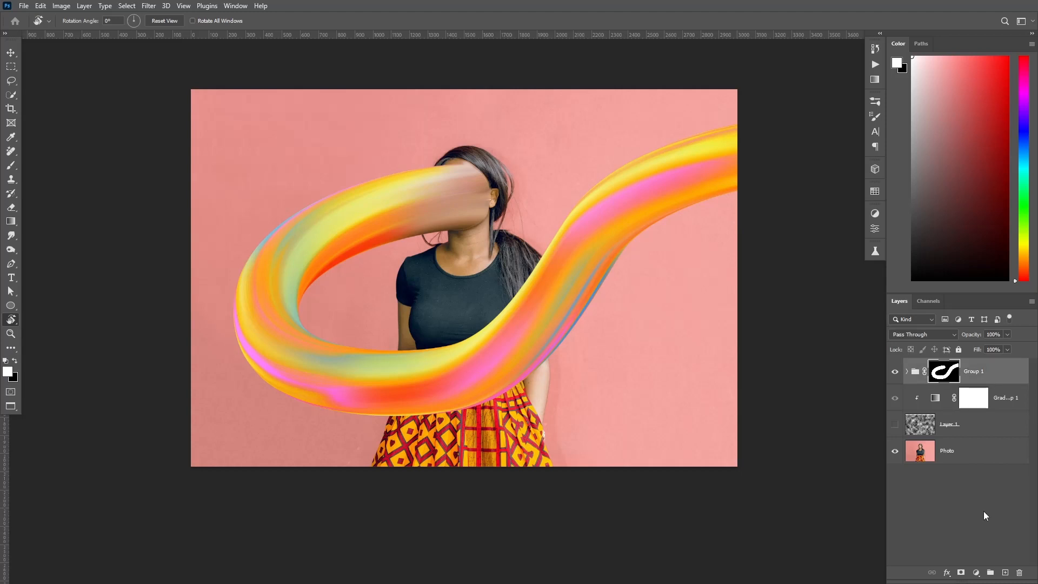
key("ctrl+g")
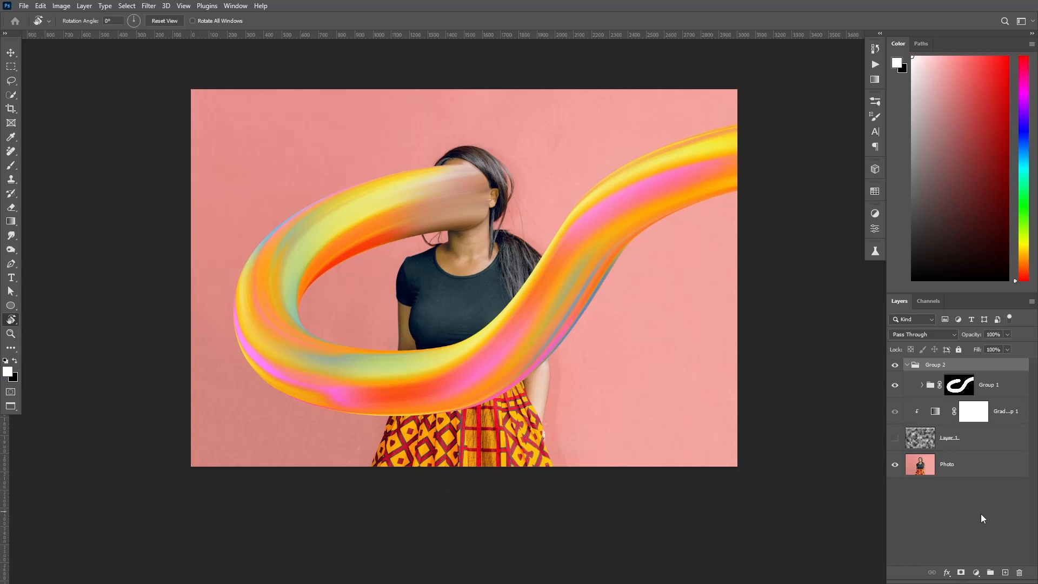
left_click(961, 572)
left_click(1013, 401)
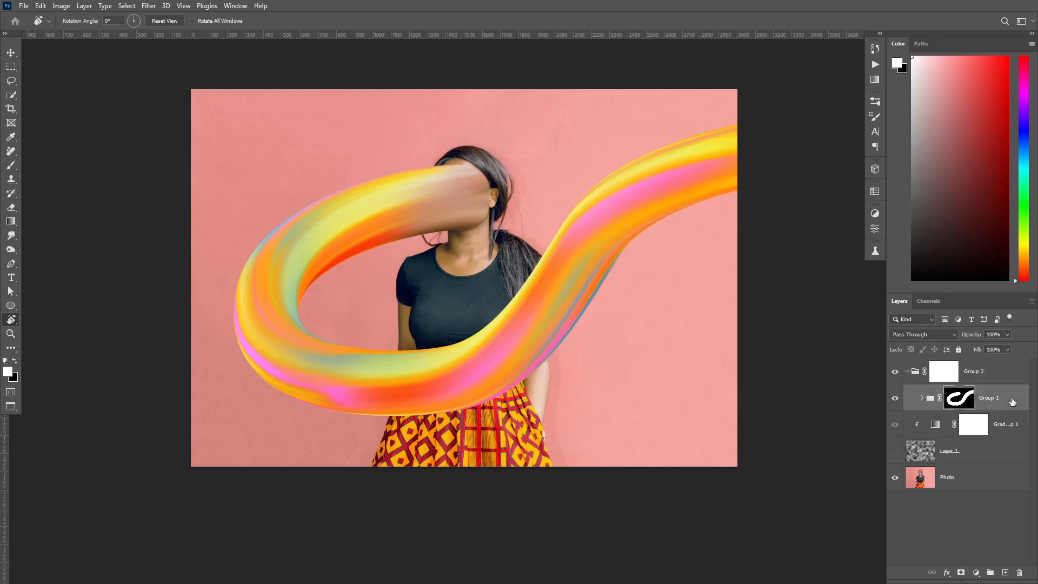
mouse_move(974, 336)
left_mouse_down()
mouse_move(965, 336)
mouse_move(977, 336)
left_mouse_up()
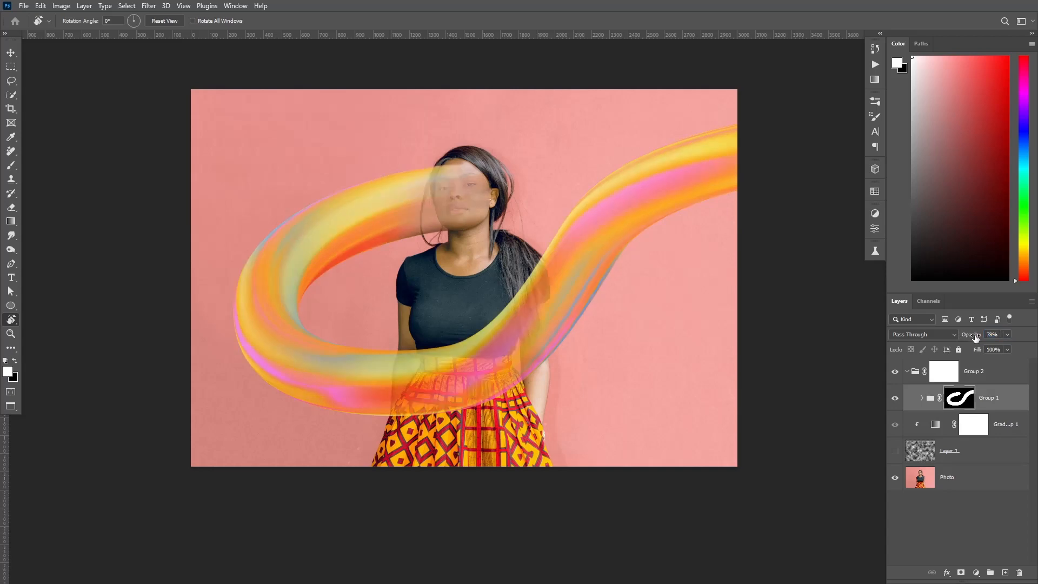
Step: Paint black on Group 2's mask with a 25 px brush at 100% flow to reveal the forearm and skirt edge crossing the stroke
left_click(947, 373)
scroll(385, 384, "up", 5)
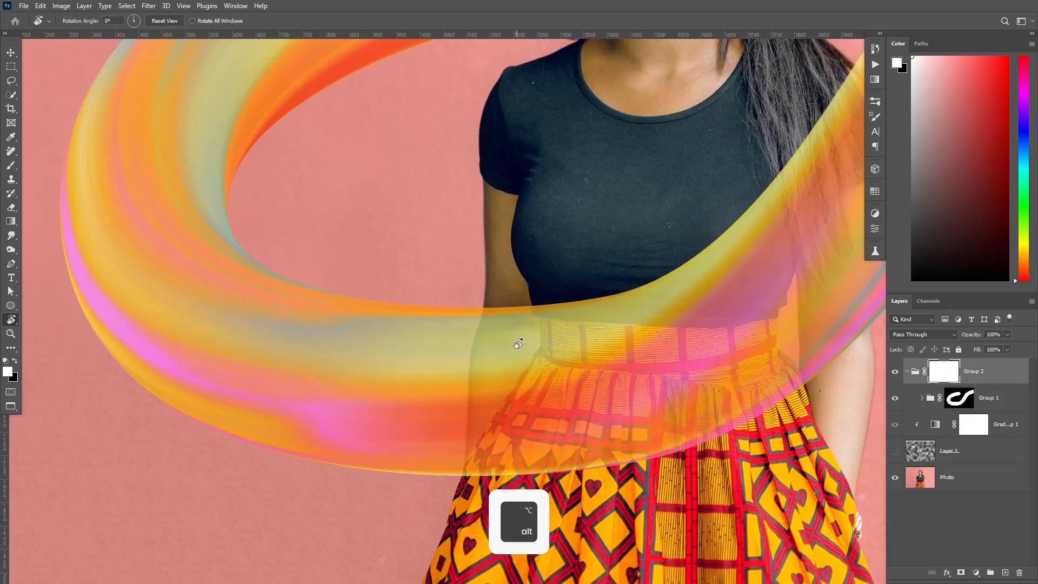
key("r")
left_click_drag(420, 222, 476, 327)
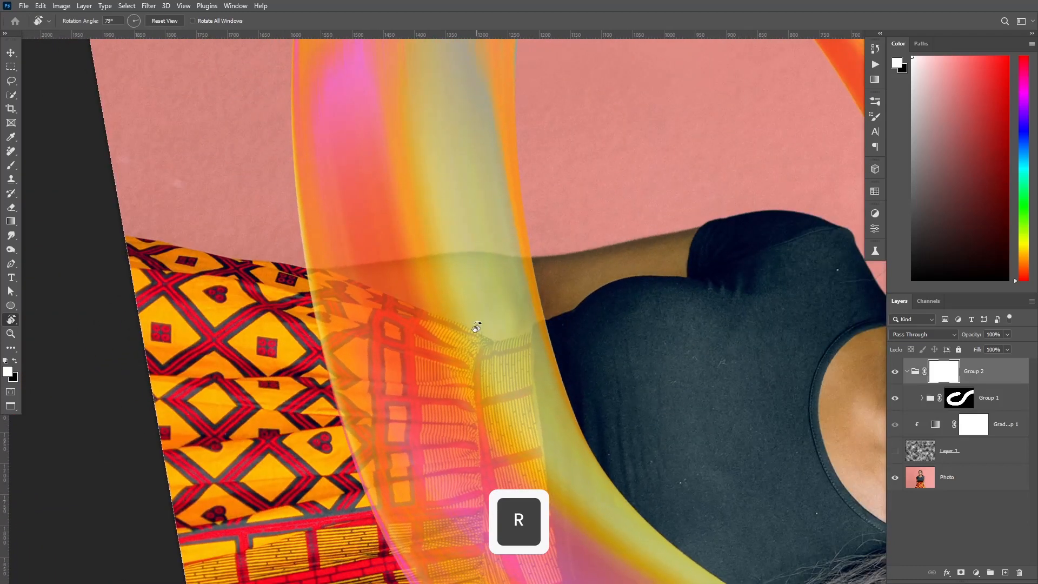
key("b")
key("[")
key("[")
key("[")
key("[")
key("[")
key("[")
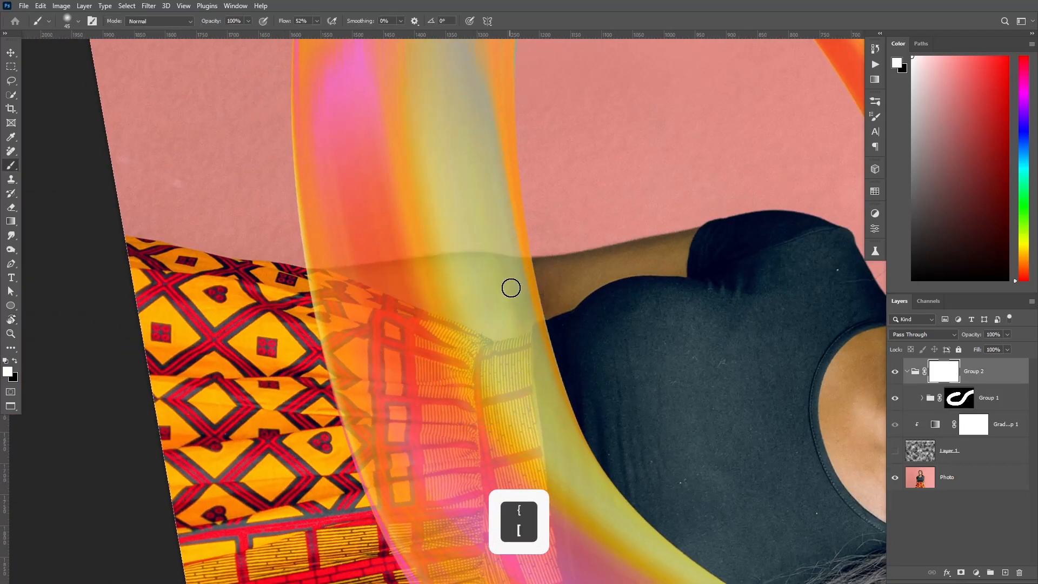
key("[")
key("x")
scroll(525, 278, "up", 1)
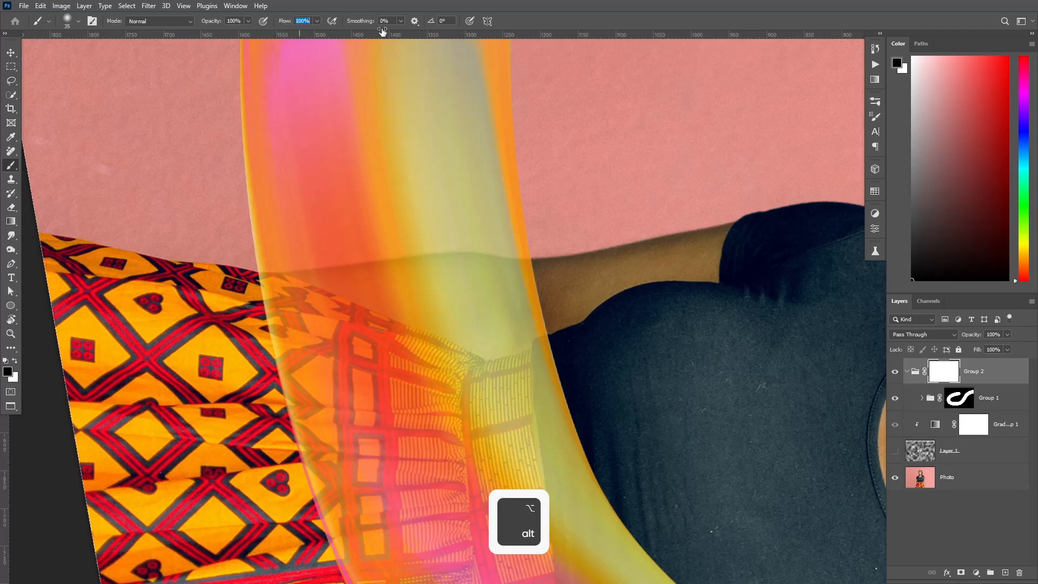
scroll(544, 254, "up", 1)
left_click_drag(534, 289, 143, 347)
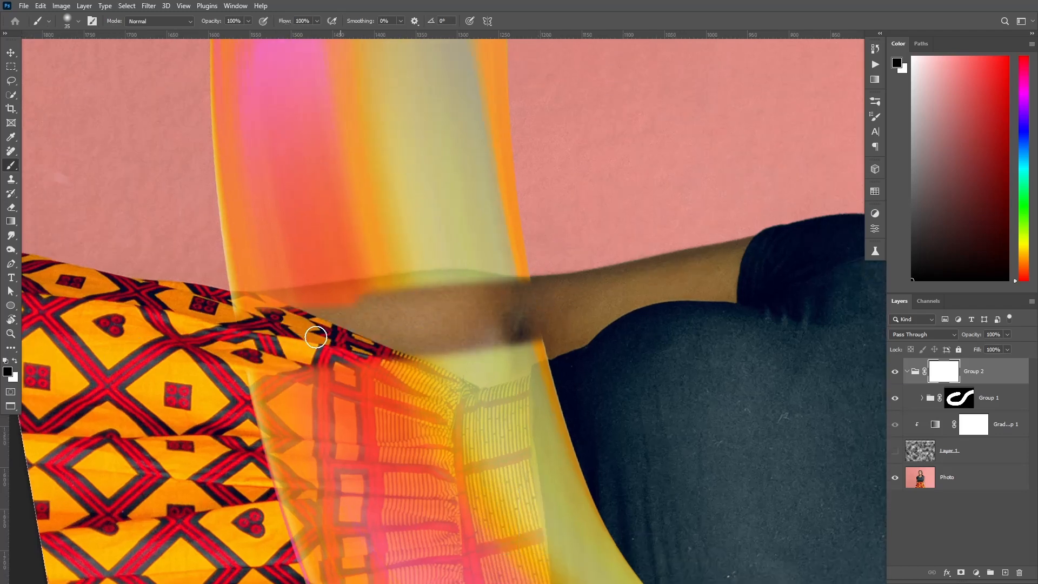
Step: Refine Group 2's mask along the forearm's outer edge and the skirt with 15 px and 25 px black brushes
key("[")
key("[")
scroll(265, 301, "up", 1)
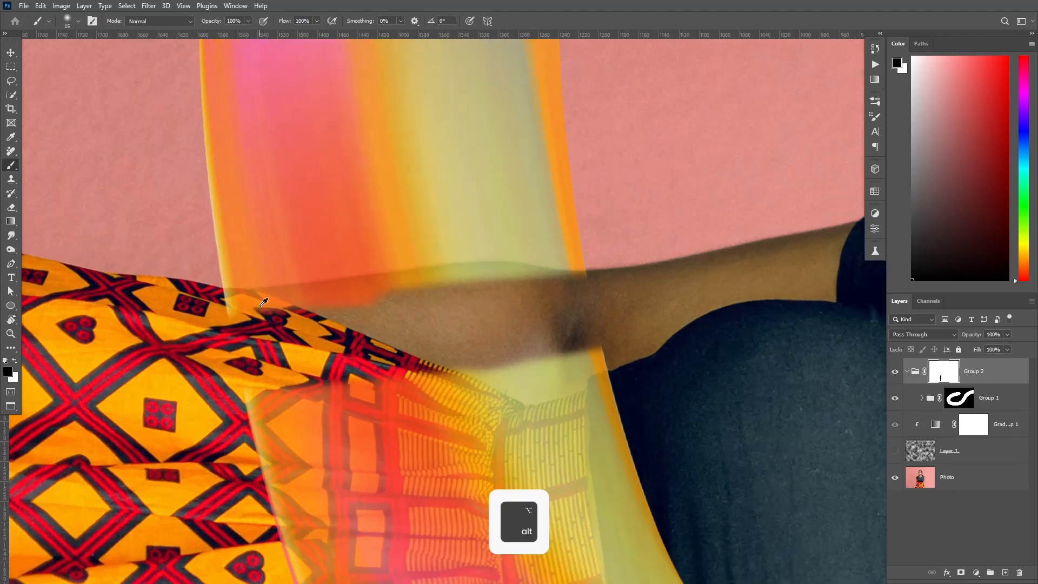
left_click_drag(256, 308, 361, 308)
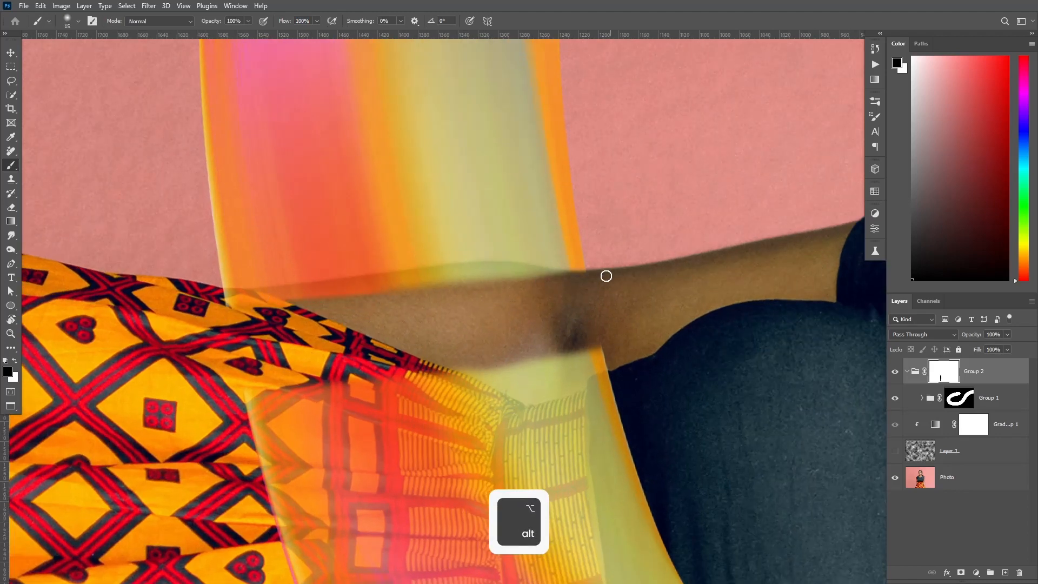
left_click_drag(606, 276, 418, 279)
scroll(549, 278, "up", 1)
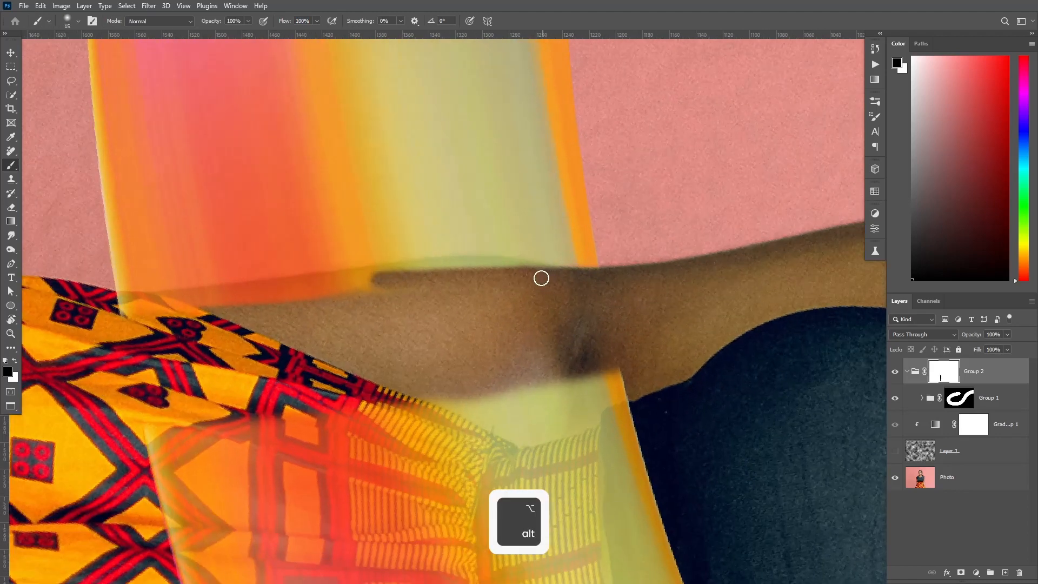
key("bracketright")
left_click_drag(498, 279, 203, 313)
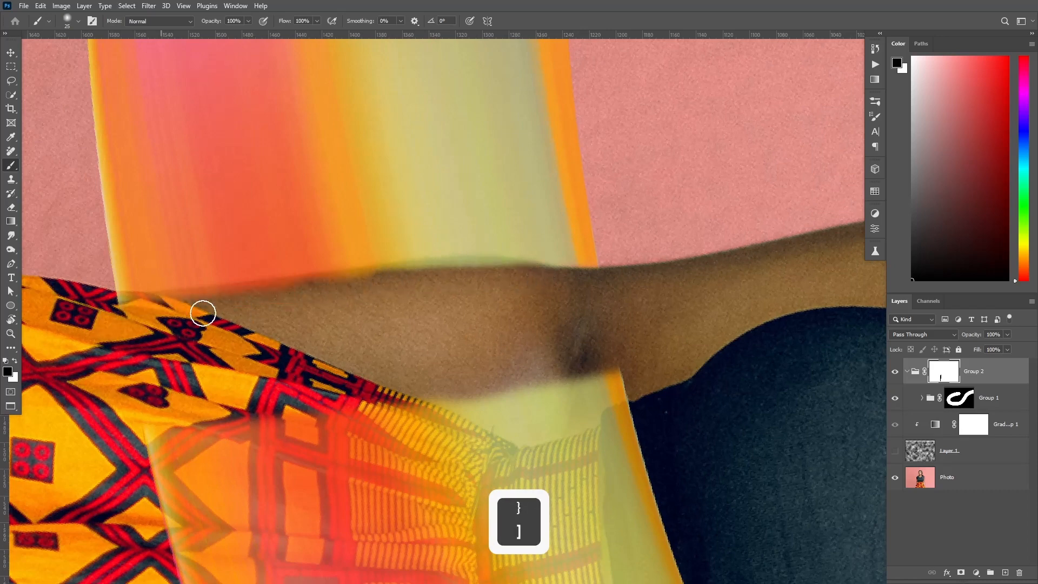
Step: Show Group 2's mask as a red overlay and paint black along the outer edge of the sleeve and upper arm
key("backslash")
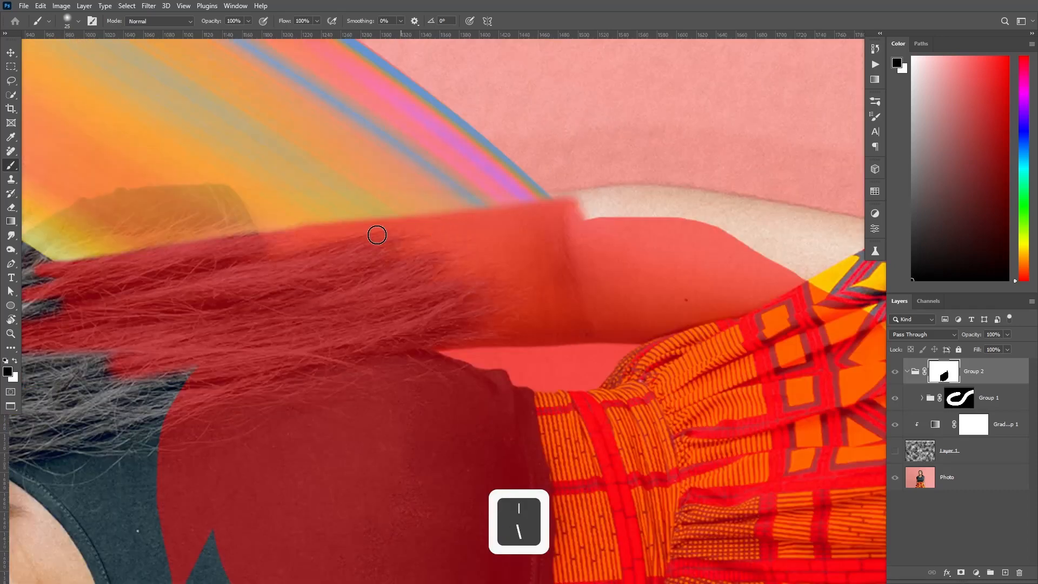
left_click_drag(378, 234, 452, 284)
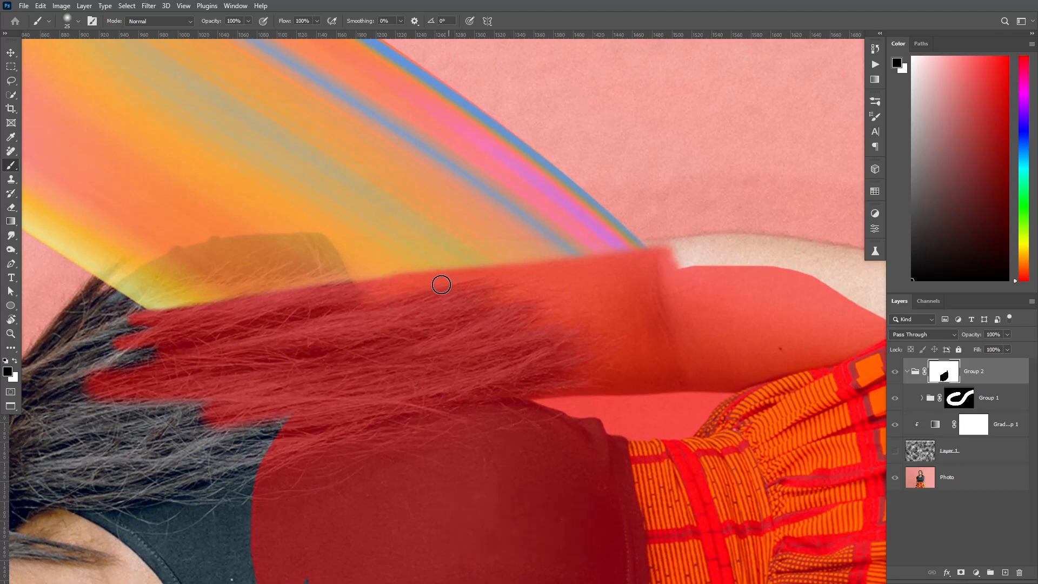
key("backslash")
key("backslash")
key("backslash")
key("backslash")
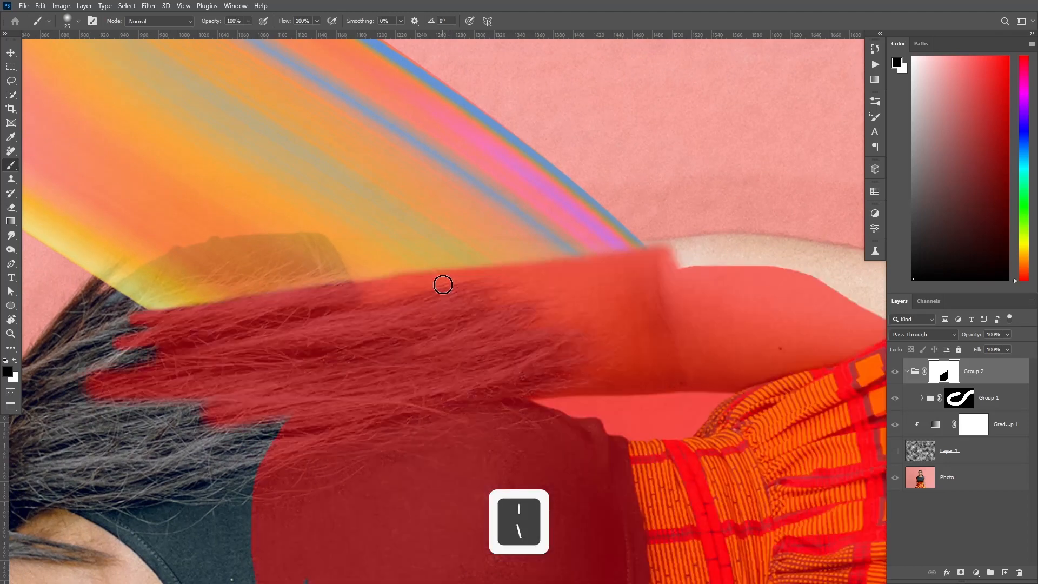
key("backslash")
key("backslash")
key("backslash")
key("backslash")
key("space")
mouse_move(609, 265)
left_mouse_down()
mouse_move(660, 313)
mouse_move(206, 326)
mouse_move(695, 293)
left_mouse_up()
key("bracketleft")
key("bracketleft")
mouse_move(508, 299)
left_mouse_down()
mouse_move(357, 287)
mouse_move(632, 288)
left_mouse_up()
key("bracketleft")
Step: Trim Group 2's mask along the upper arm's outer edge with a 10 px white brush
key("x")
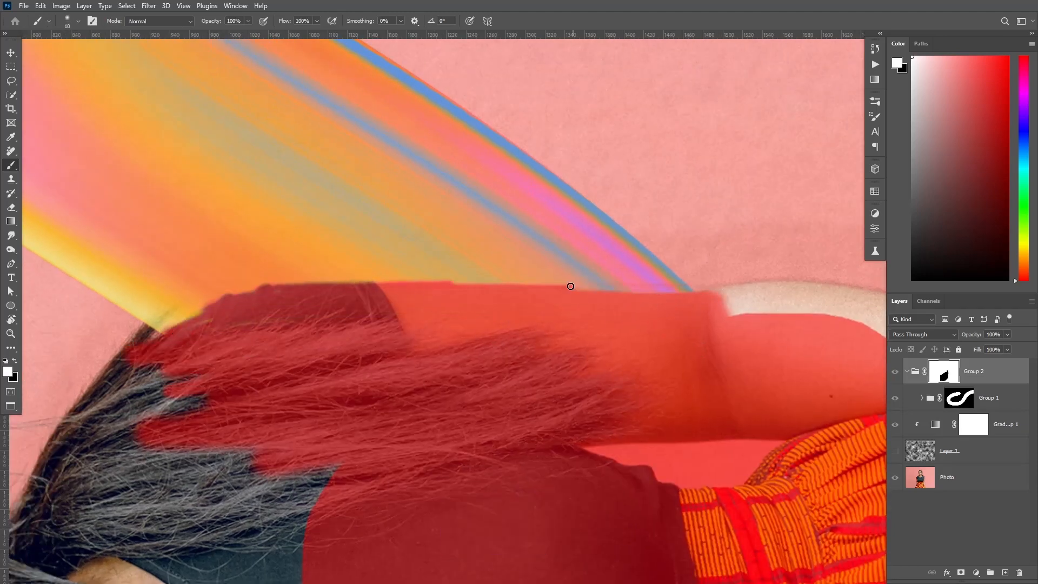
left_click_drag(569, 285, 354, 284)
scroll(353, 279, "up", 3)
key("x")
key("x")
key("x")
key("x")
Step: Paint white on Group 2's mask in the gap between the arm and the waist to bring the stroke back there
key("space")
left_click_drag(757, 514, 381, 323)
left_click_drag(387, 324, 460, 336)
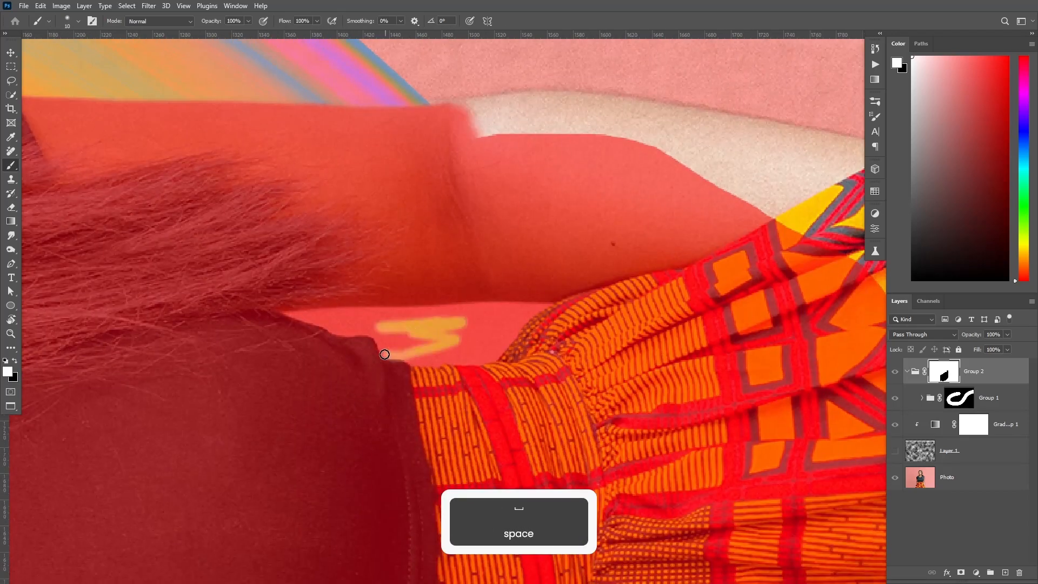
key("bracketright")
key("bracketright")
mouse_move(385, 354)
left_mouse_down()
mouse_move(405, 308)
mouse_move(451, 359)
mouse_move(490, 323)
mouse_move(464, 355)
mouse_move(335, 329)
left_mouse_up()
key("bracketleft")
key("bracketleft")
key("x")
key("x")
key("x")
scroll(533, 294, "down", 5)
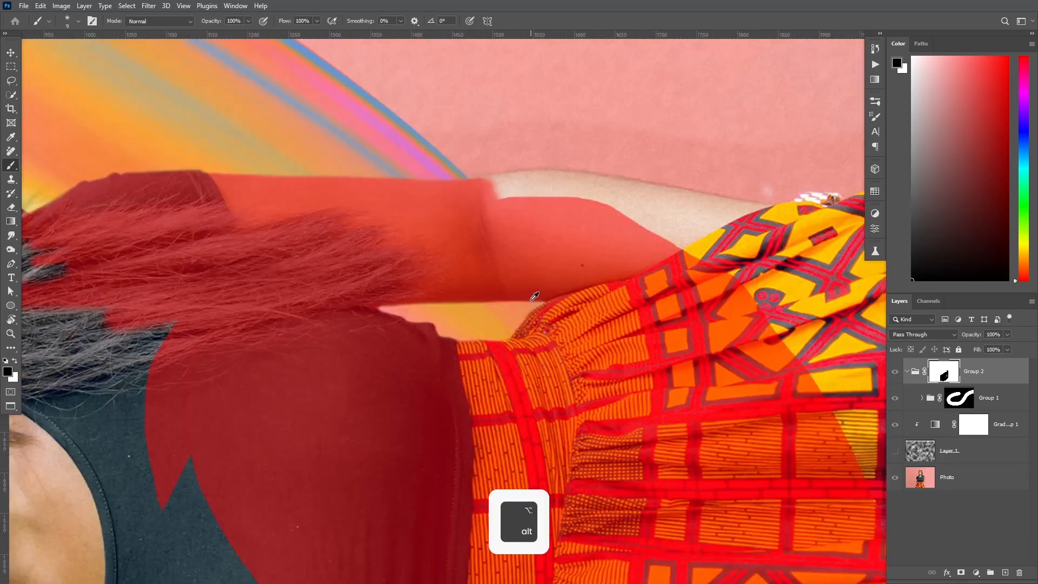
Step: Reset the canvas rotation and hide the red mask overlay
key("r")
key("Escape")
key("backslash")
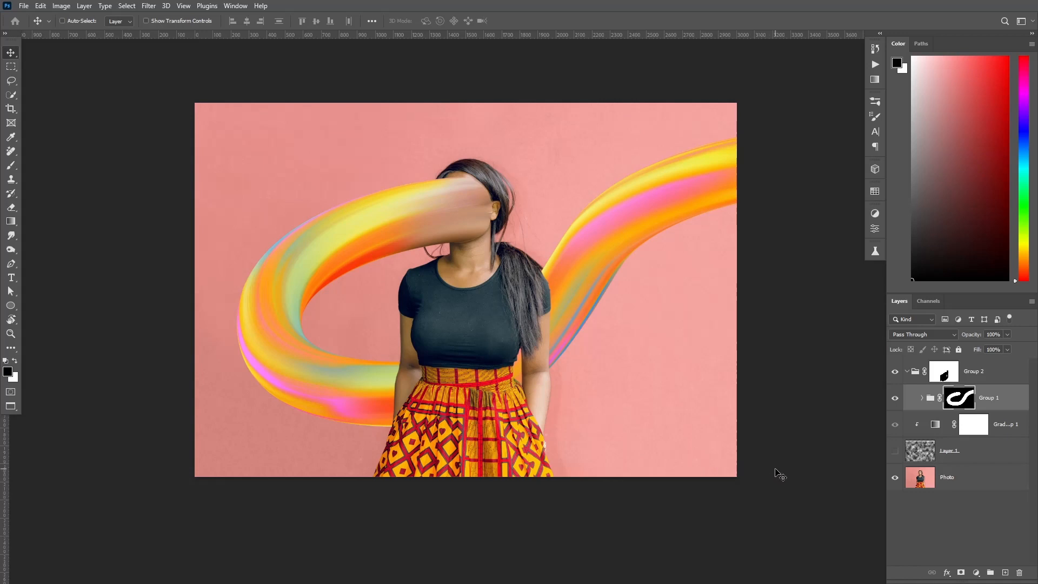
key("space")
mouse_move(779, 475)
left_mouse_down()
mouse_move(760, 466)
mouse_move(768, 472)
left_mouse_up()
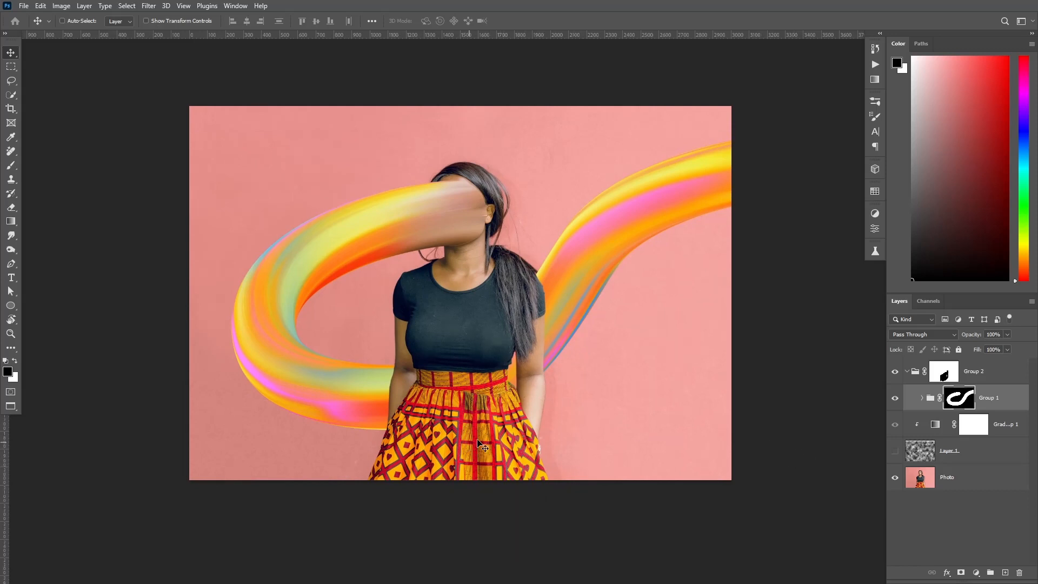
Step: Expand Group 1 and add a new empty layer above Layer 7
left_click(923, 400)
left_click(1000, 435)
key("x")
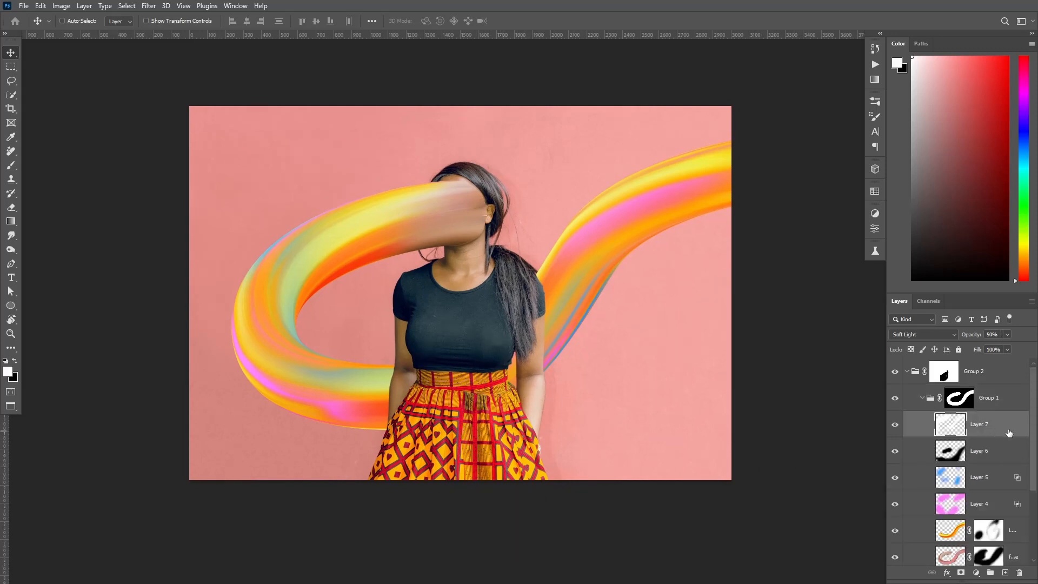
key("ctrl+shift+n")
key("Return")
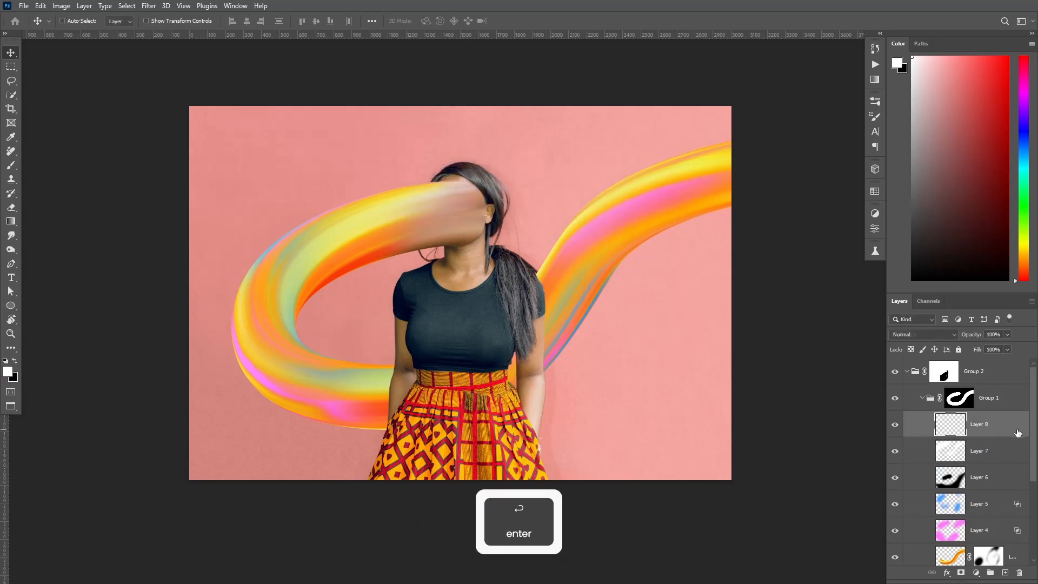
Step: Paint a soft black shadow on Layer 8 with a large brush of about 500 px where the stroke passes behind the body
key("b")
key("bracketright")
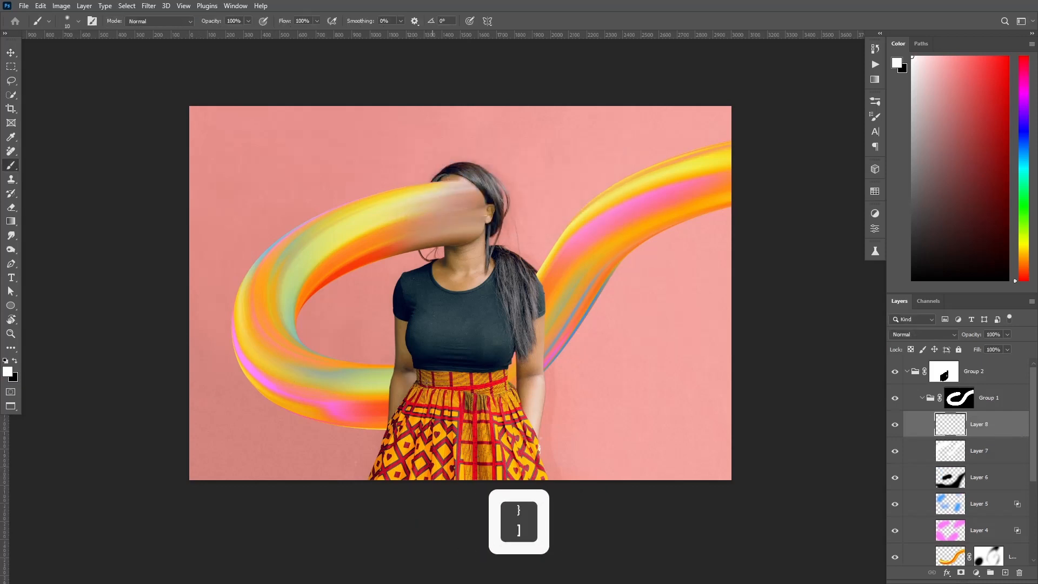
key("bracketright")
key("bracketright")
key("bracketright")
key("bracketright")
key("bracketright")
key("bracketright")
key("bracketright")
key("bracketright")
key("bracketright")
key("bracketright")
key("bracketright")
key("bracketright")
key("bracketright")
key("bracketright")
key("bracketright")
key("bracketright")
key("bracketright")
key("bracketright")
key("bracketright")
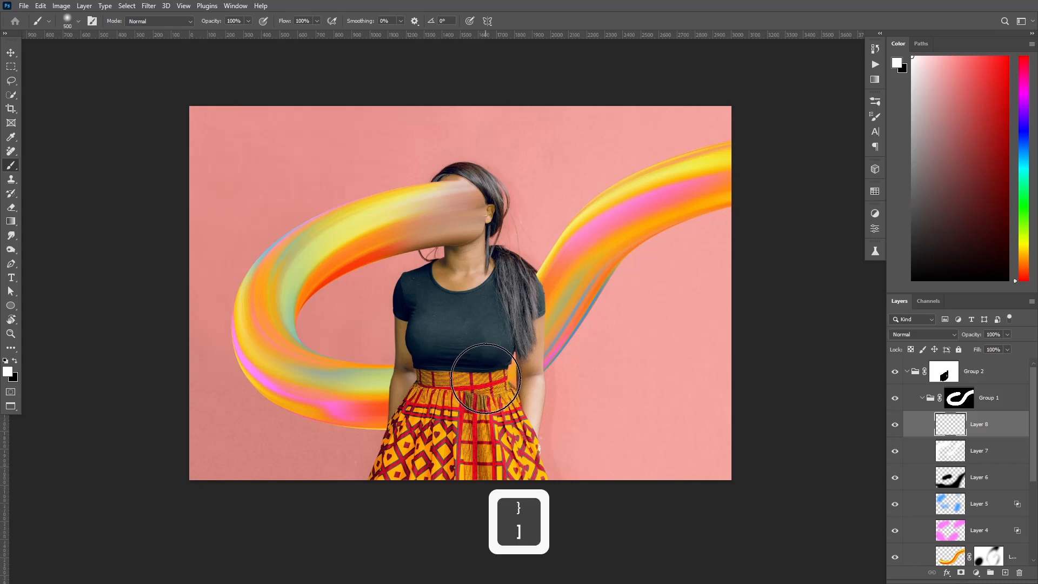
key("x")
mouse_move(490, 377)
left_mouse_down()
mouse_move(472, 412)
mouse_move(467, 402)
mouse_move(488, 414)
left_mouse_up()
key("bracketleft")
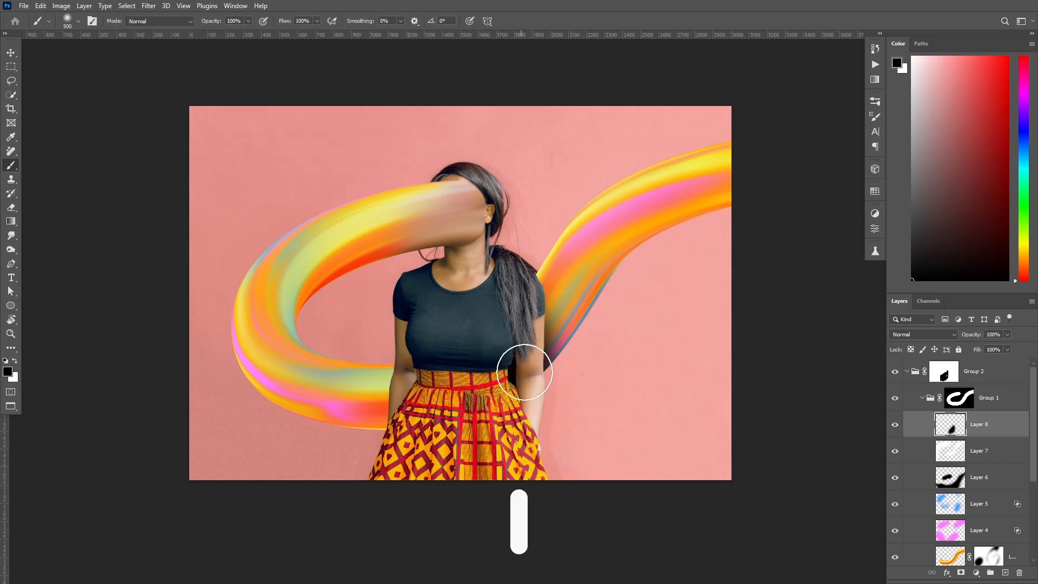
key("bracketright")
key("bracketright")
key("bracketright")
mouse_move(521, 336)
left_mouse_down()
mouse_move(577, 411)
mouse_move(630, 449)
mouse_move(430, 420)
mouse_move(413, 463)
left_mouse_up()
Step: Lower Layer 8 to 70% opacity, and paint another black shadow on a new layer above it at 62% brush flow
left_click(1005, 572)
key("bracketleft")
key("bracketleft")
key("shift+6")
key("shift+2")
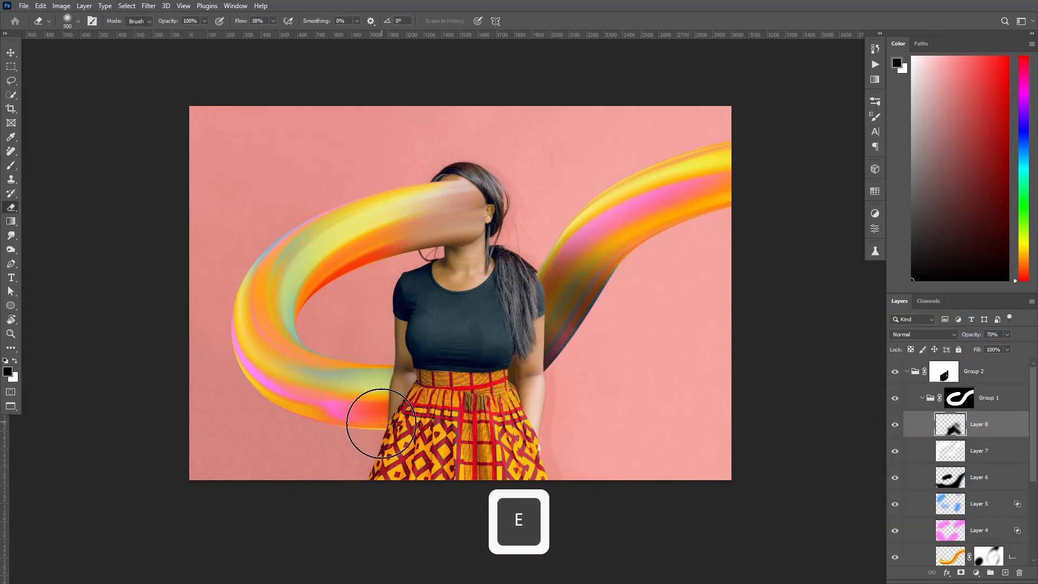
key("Return")
key("bracketright")
key("b")
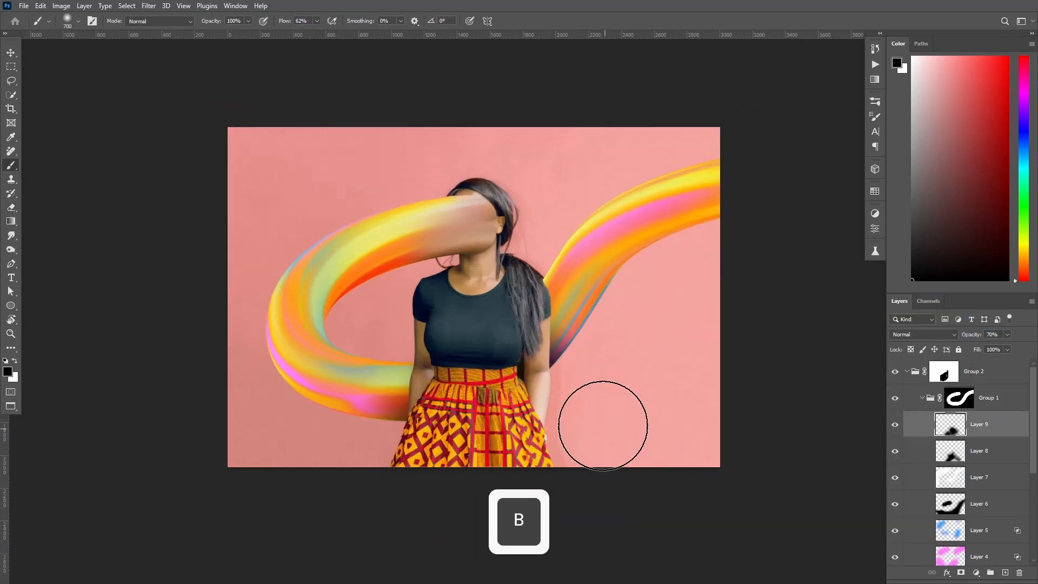
Step: Set Layer 9's opacity to 50%
key("v")
left_click(967, 397)
left_click(967, 429)
key("v")
key("space")
left_click_drag(838, 445, 806, 436)
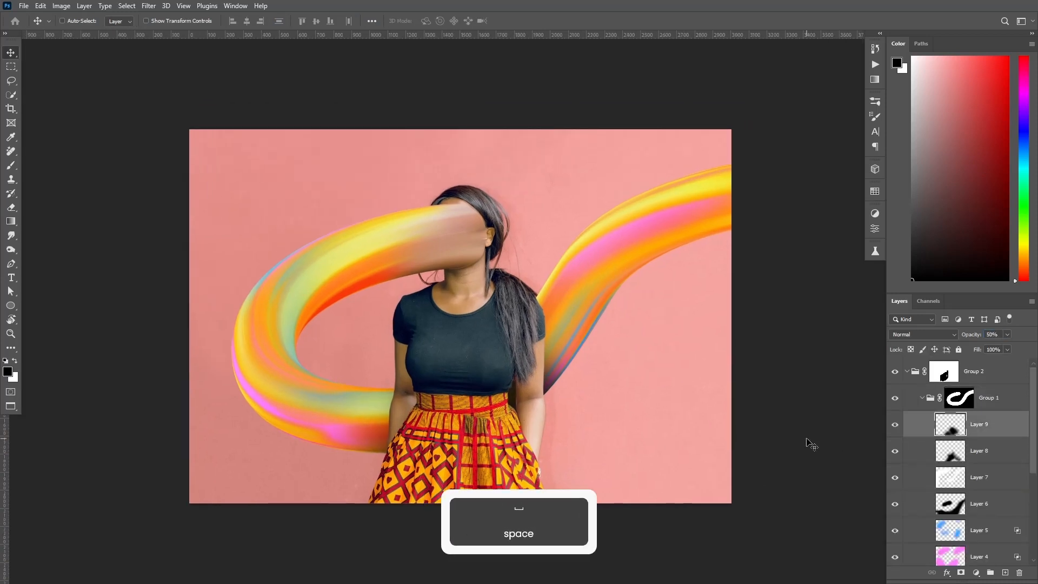
left_click(973, 397)
left_click(921, 397)
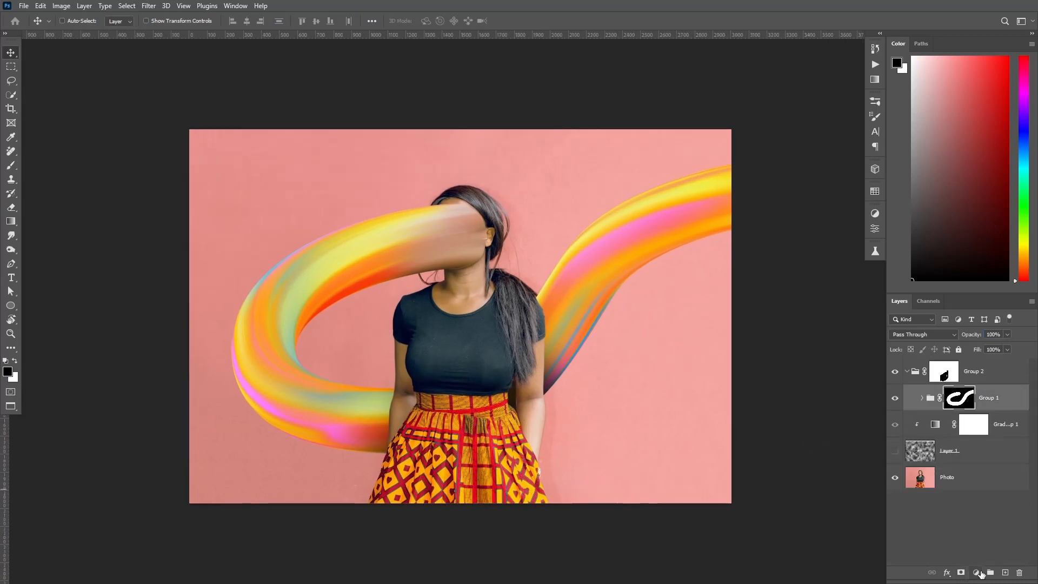
left_click(977, 572)
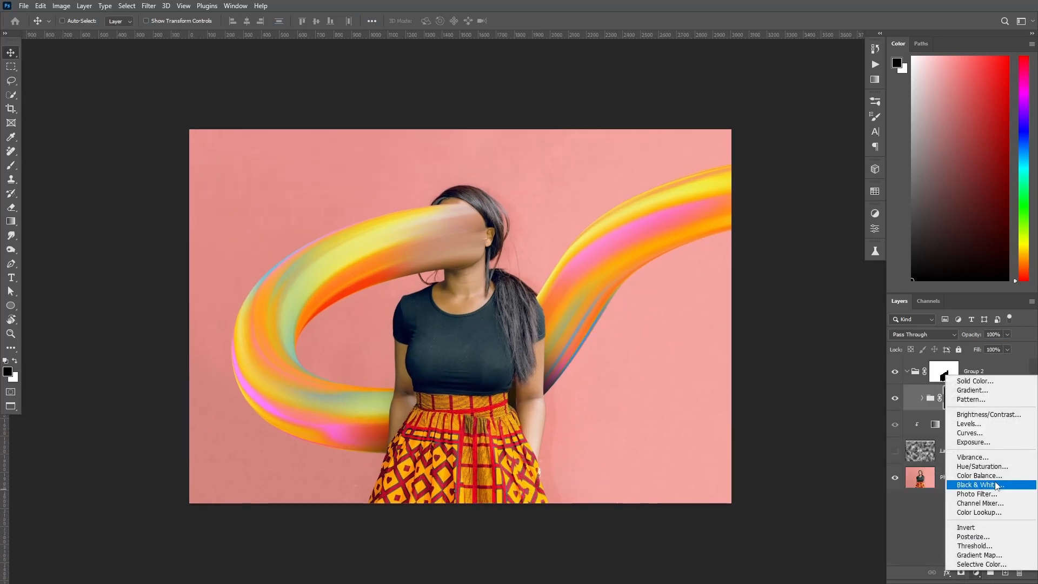
left_click(985, 434)
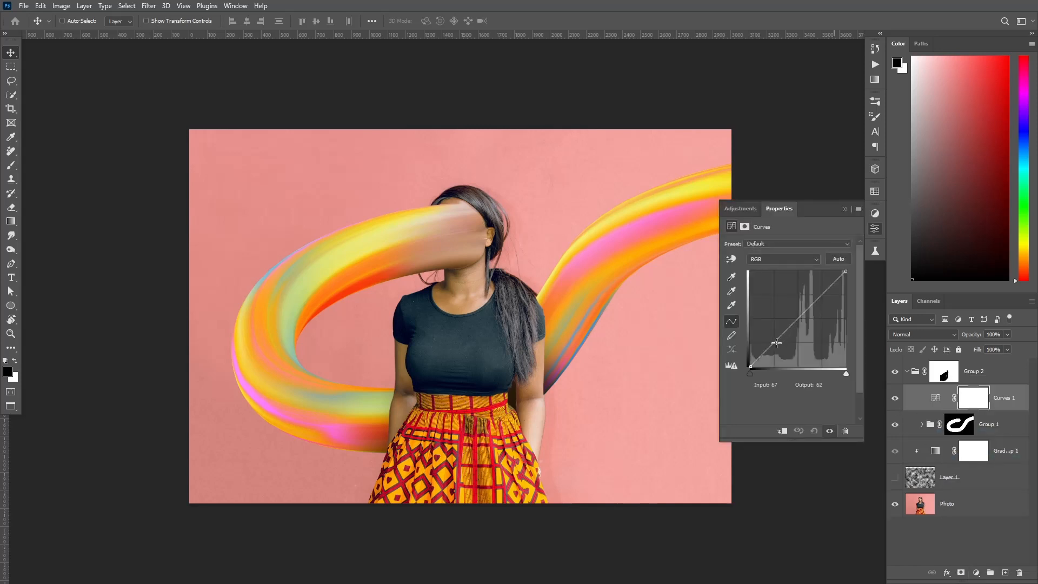
key("Delete")
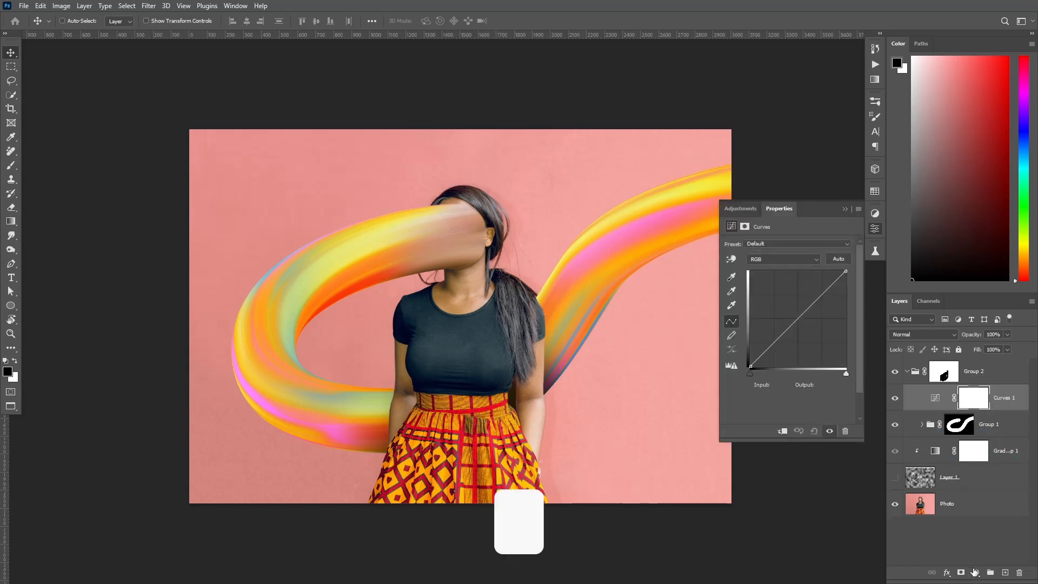
Step: Add a Vibrance adjustment layer above Group 1, set its vibrance to +56 and clip it to the group
left_click(977, 573)
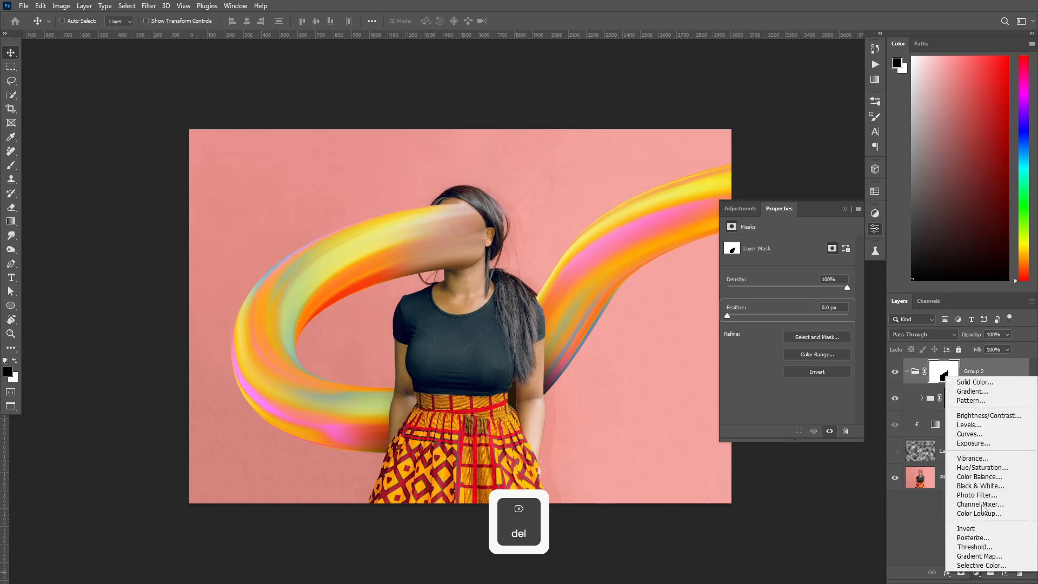
left_click(973, 458)
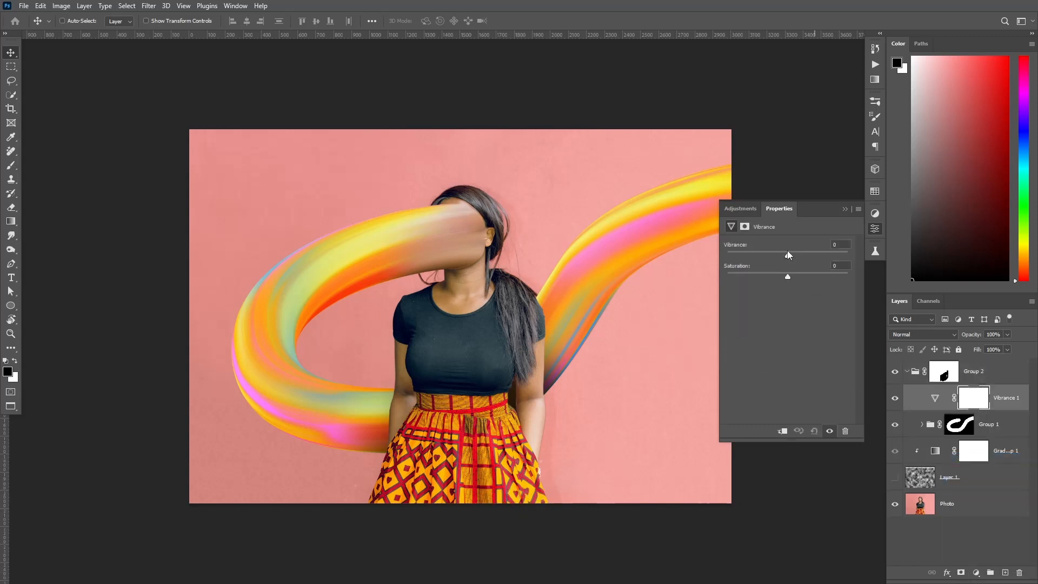
left_click_drag(788, 253, 822, 257)
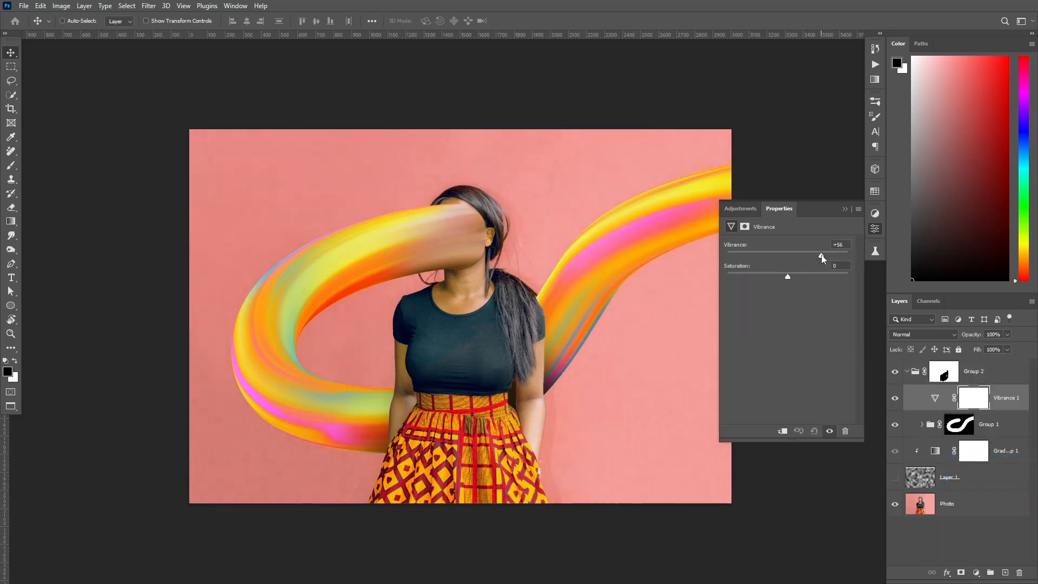
key("alt")
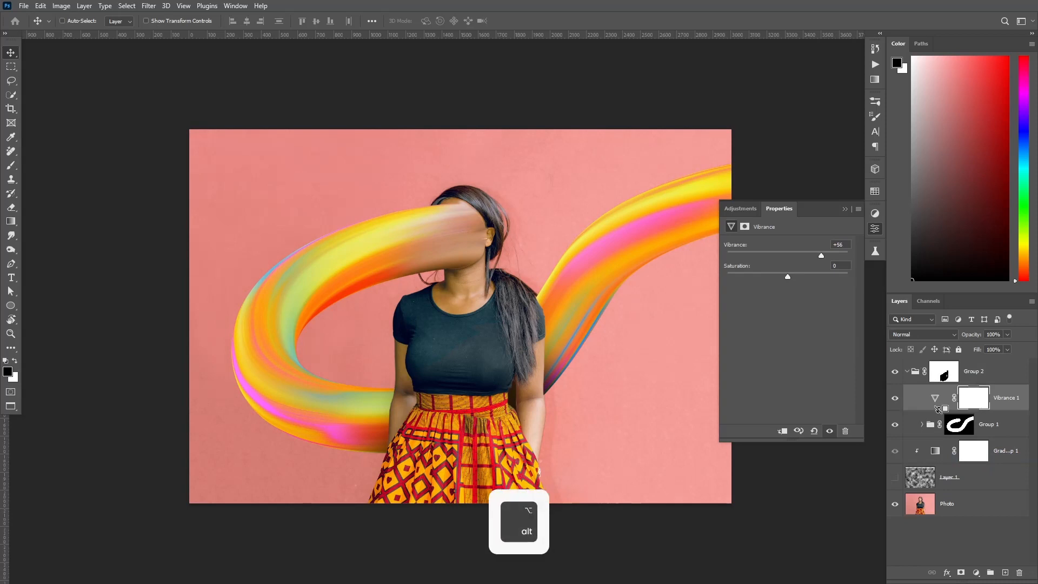
left_click(938, 409, "alt")
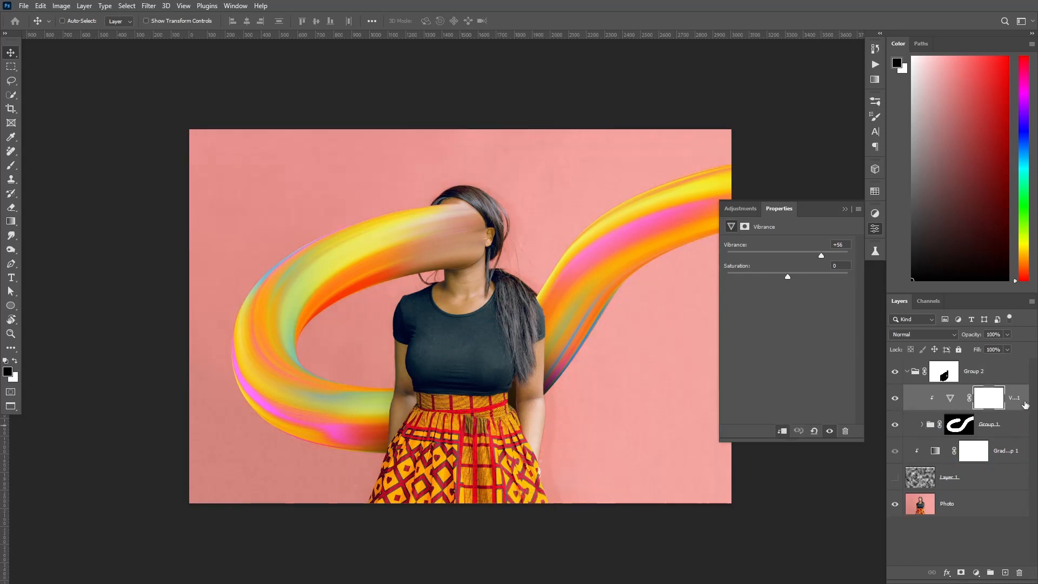
Step: Move the Vibrance layer into Group 1 above Layer 9 and compare the image with and without it
left_click(922, 425)
left_click_drag(1003, 407, 1007, 446)
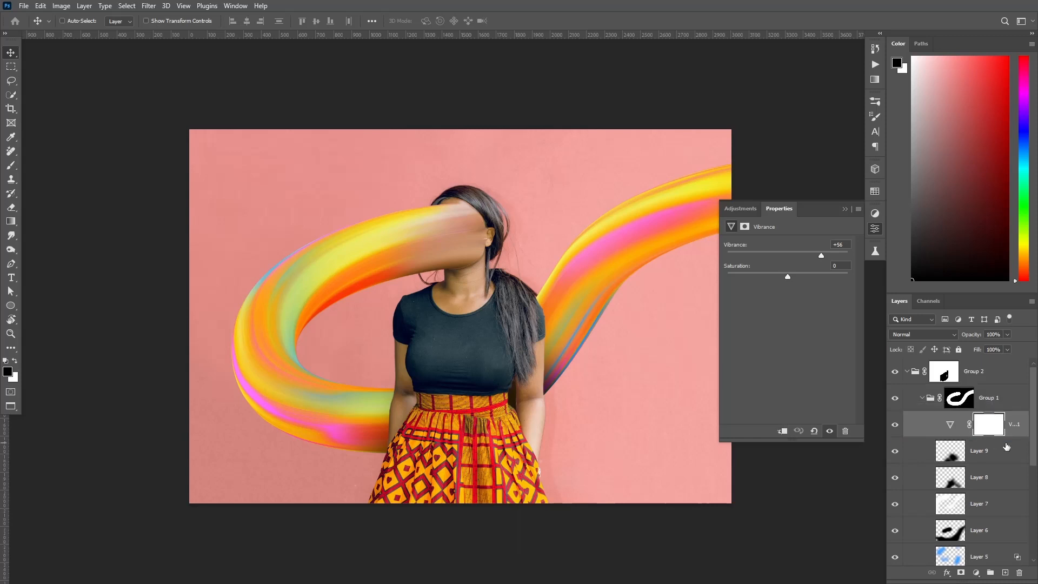
left_click(895, 426)
left_click(895, 426)
left_click(844, 213)
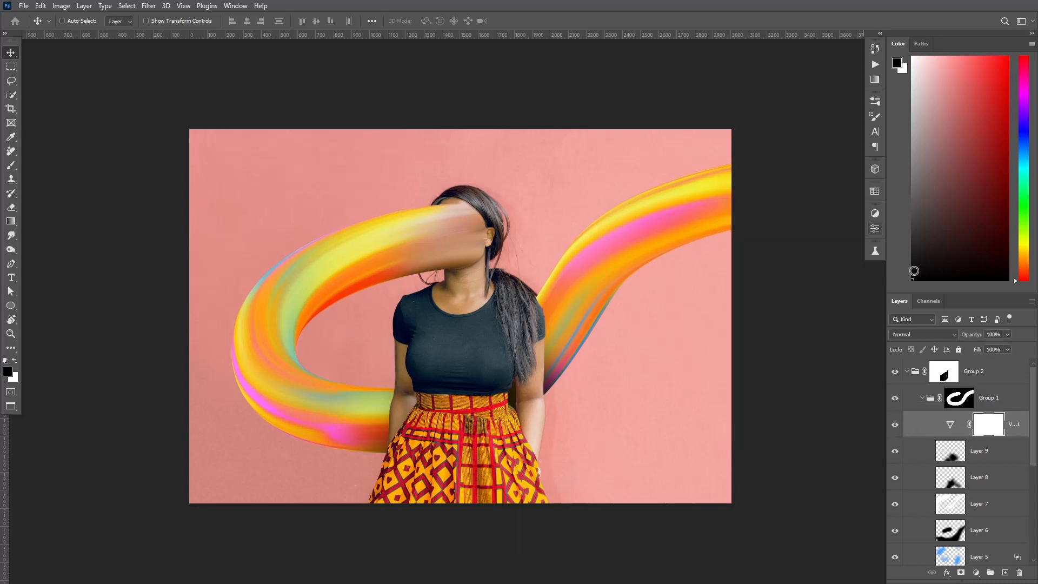
Step: Paint black on Group 2's mask with a 125 px brush at 62% flow to blend the stroke into the face near the hairline and ear
left_click(938, 371)
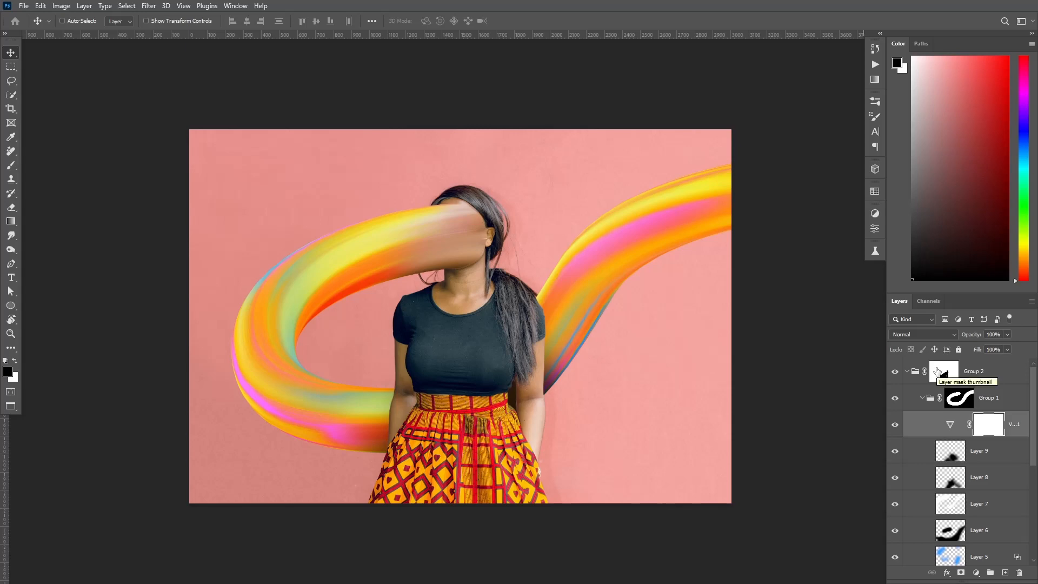
scroll(498, 207, "up", 5)
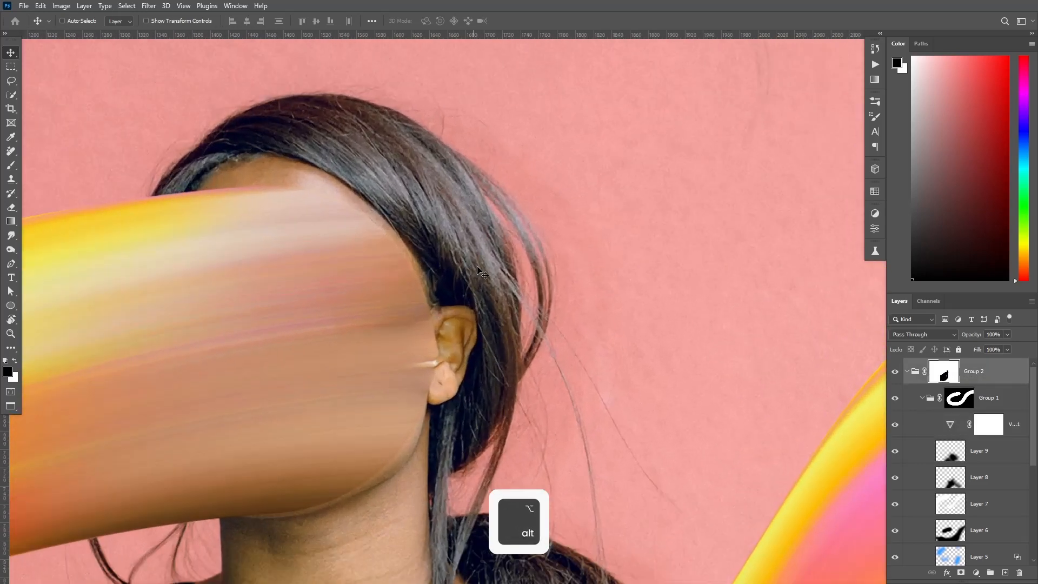
left_click_drag(478, 270, 565, 202)
key("b")
key("bracketleft")
key("bracketleft")
key("bracketleft")
key("bracketleft")
key("bracketleft")
key("bracketleft")
key("bracketleft")
key("bracketleft")
key("bracketleft")
key("bracketleft")
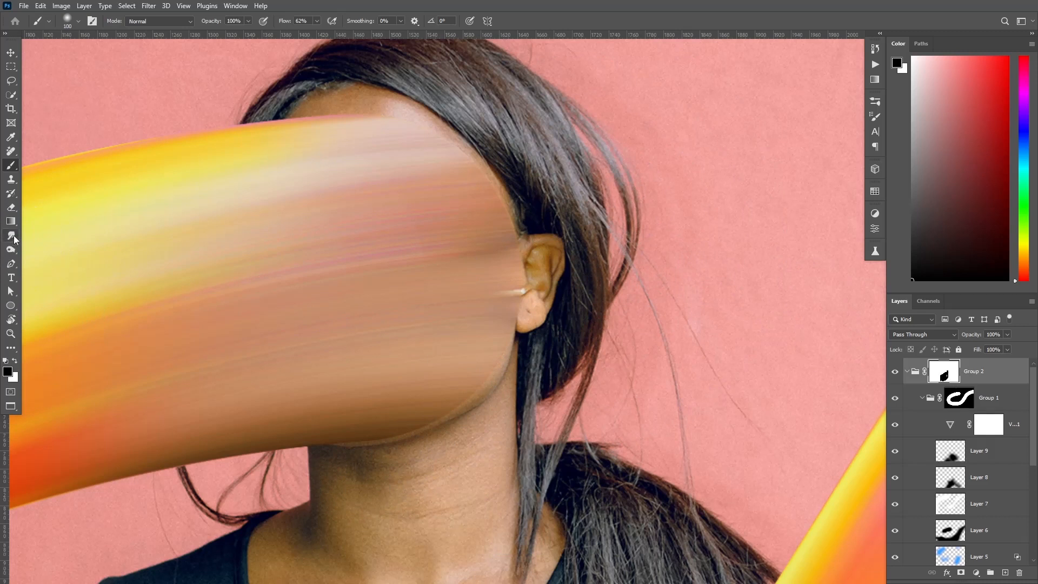
key("bracketright")
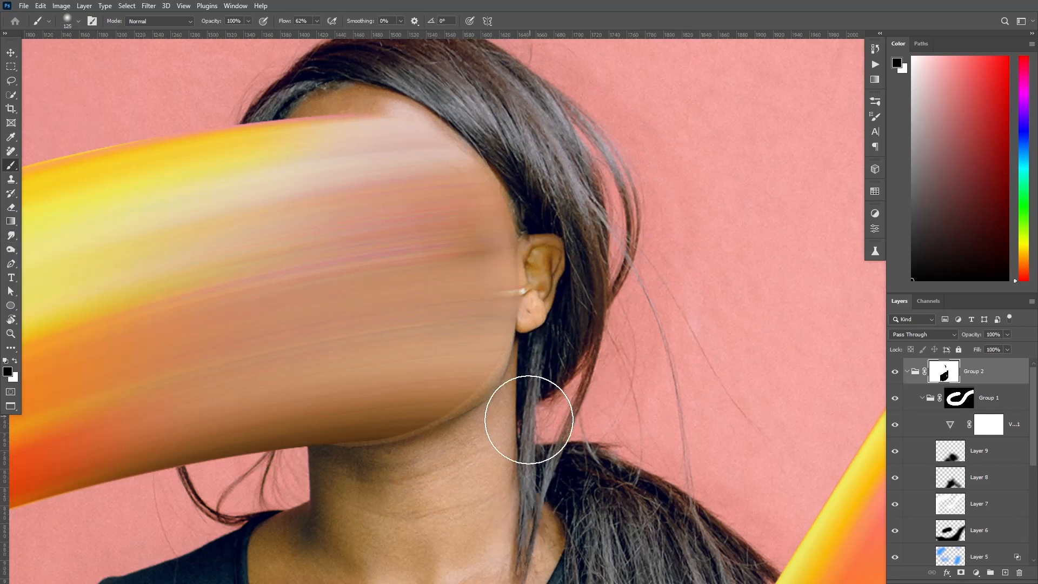
Step: Soften Group 2's mask along the jawline with a 100 px black brush
key("bracketleft")
key("bracketleft")
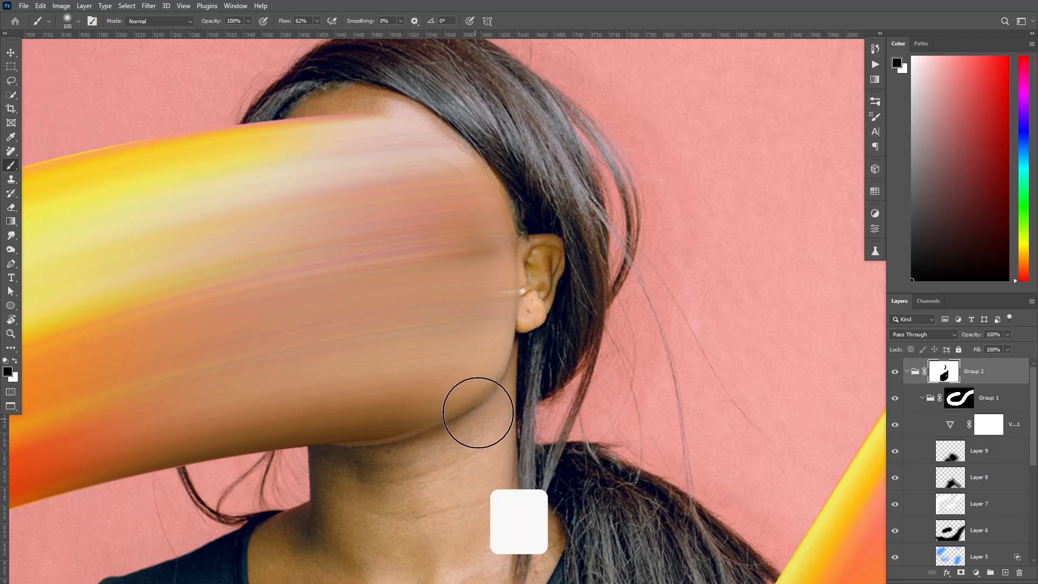
key("bracketright")
key("bracketright")
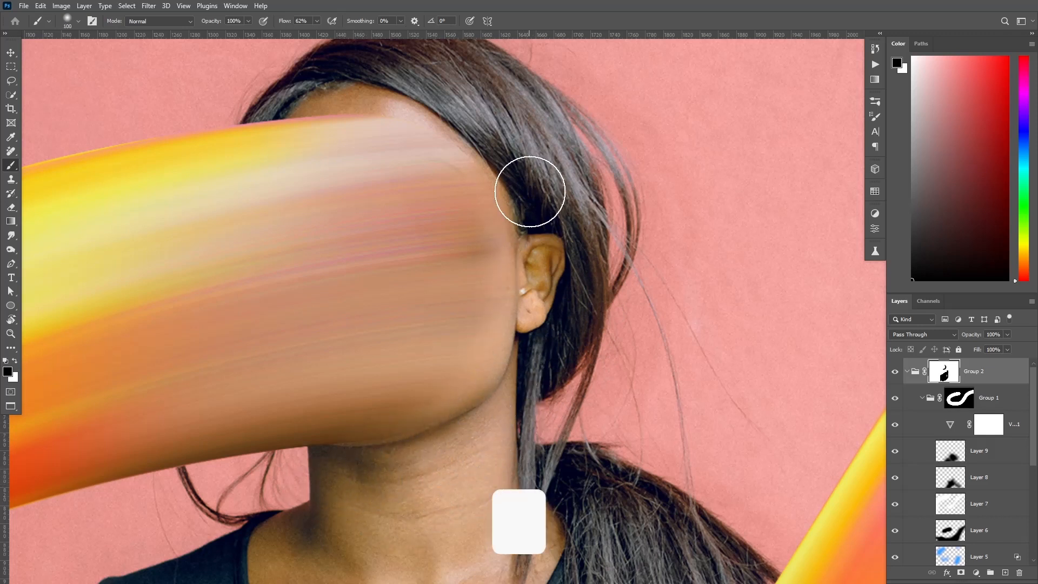
Step: Paint white on Group 2's mask with a smaller brush to restore the smudged stroke on the cheek beside the ear
key("x")
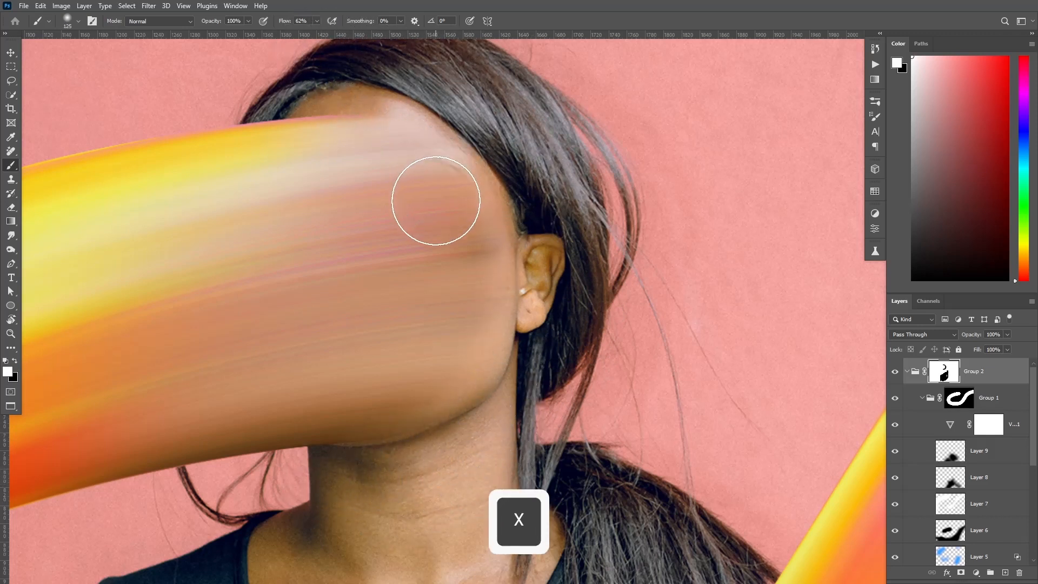
key("bracketleft")
key("bracketleft")
key("bracketleft")
key("bracketleft")
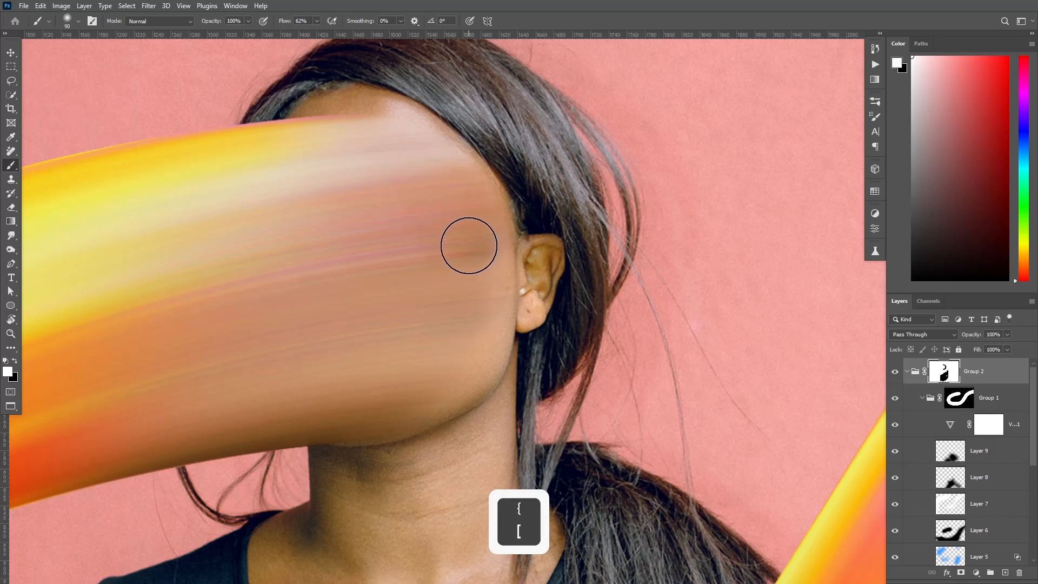
Step: Touch up Group 2's mask along the hairline with a 70 px black brush and check the whole image
key("x")
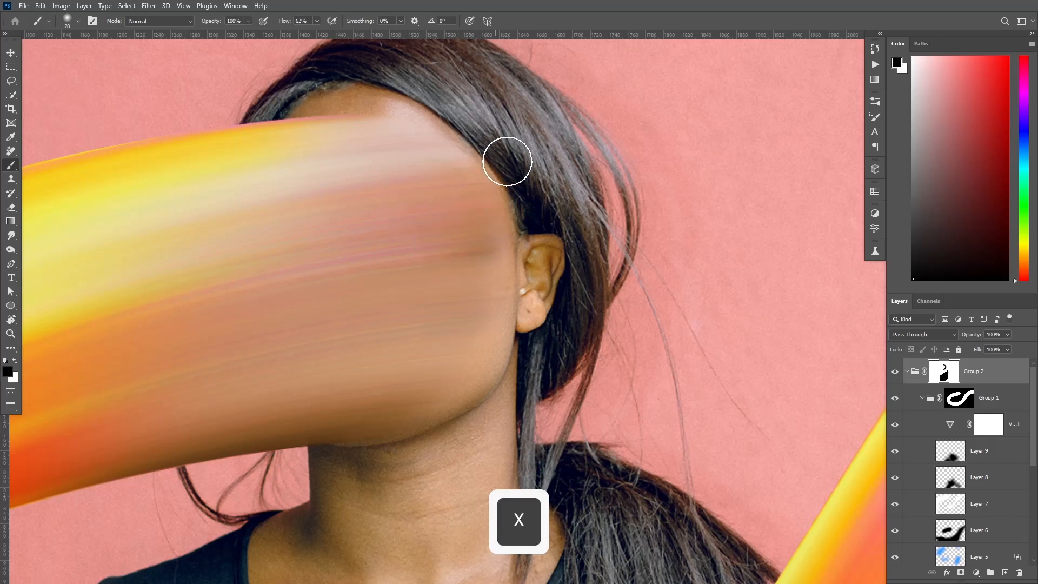
scroll(542, 346, "down", 5)
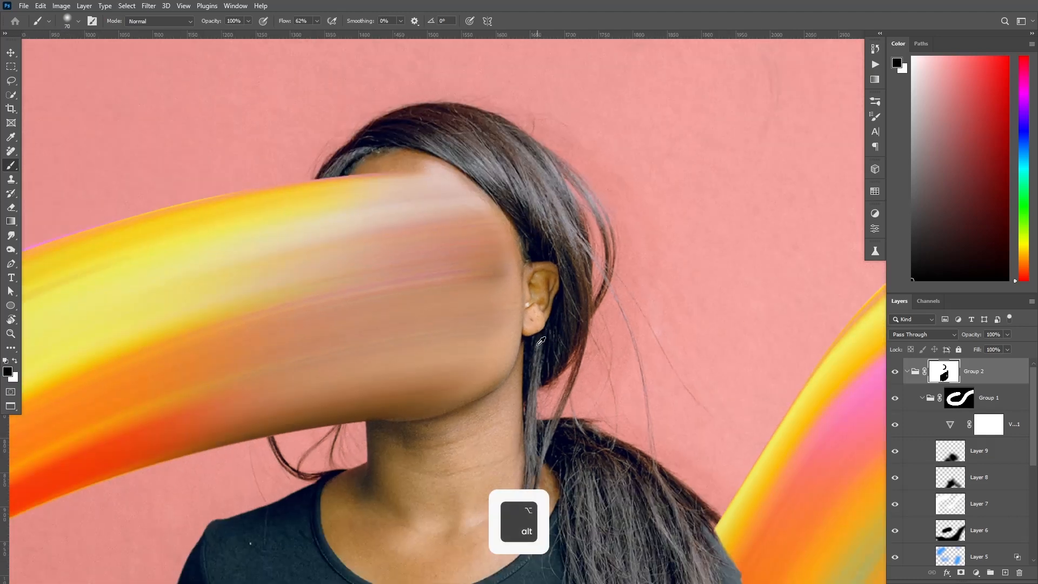
scroll(542, 346, "down", 3)
key("v")
scroll(577, 324, "up", 3)
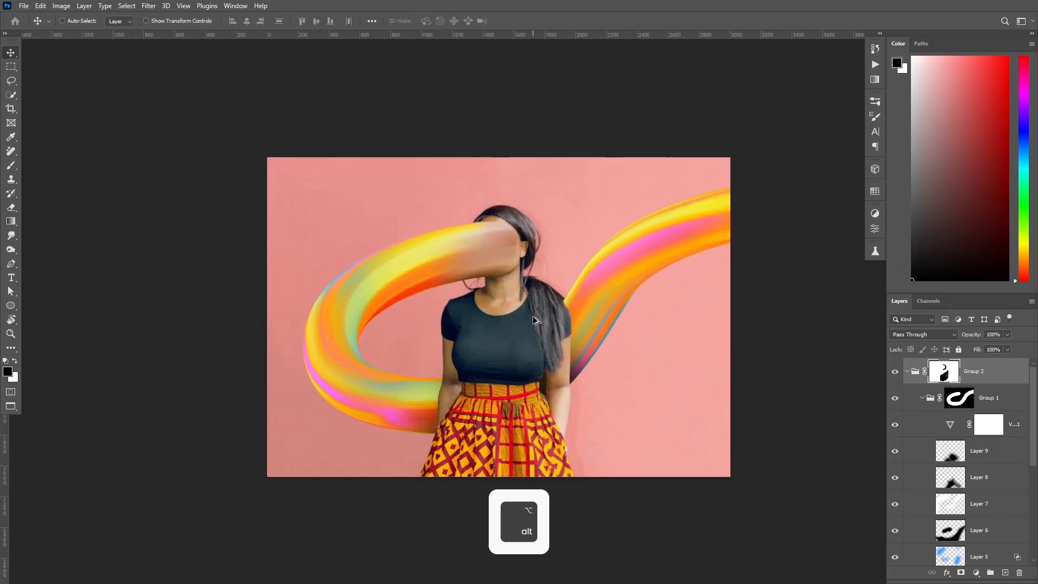